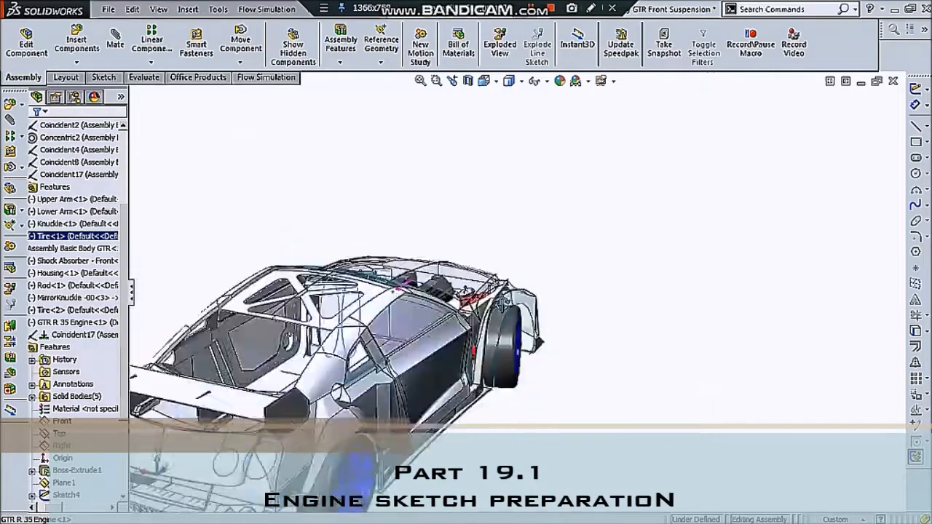
Step: Examine the car assembly's front wheels, suspension and engine bay from several angles
scroll(299, 225, down, 3)
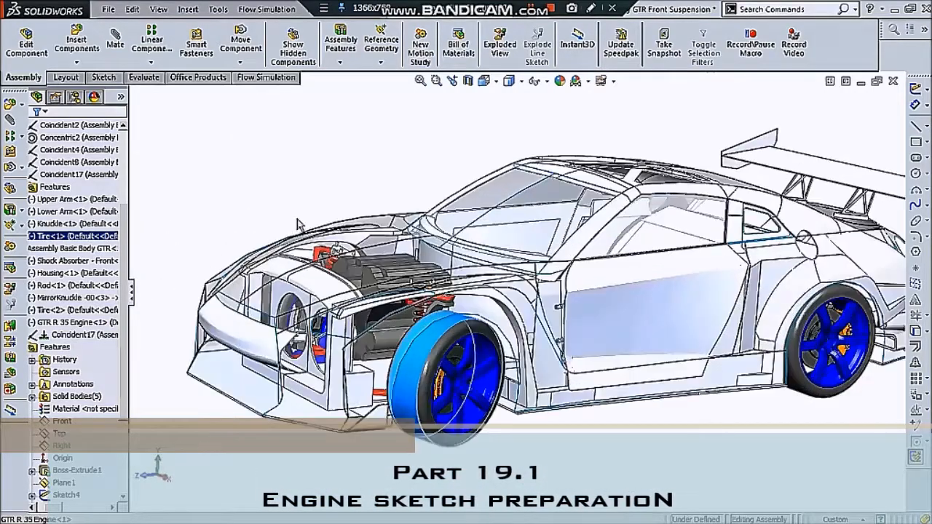
scroll(406, 371, down, 3)
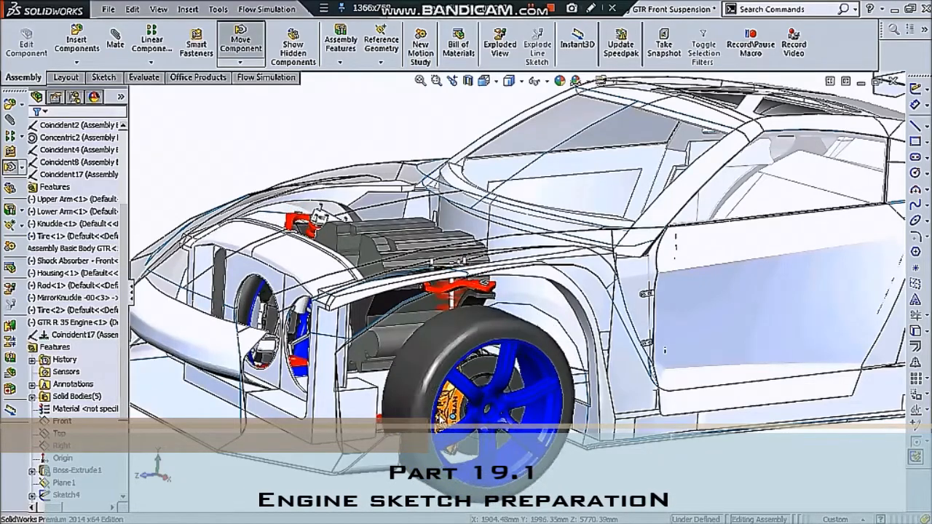
scroll(451, 415, up, 5)
scroll(459, 401, down, 4)
middle_drag(459, 400, 475, 373)
scroll(475, 373, down, 4)
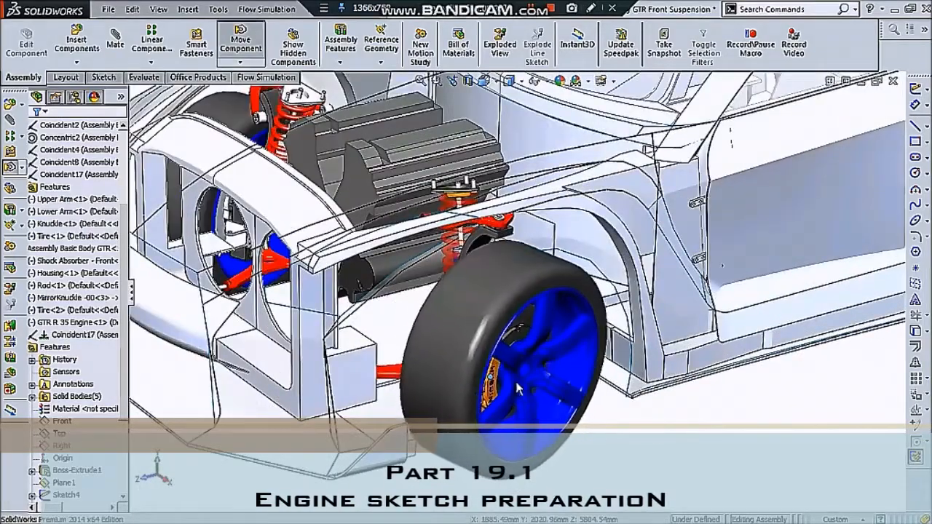
scroll(513, 378, up, 6)
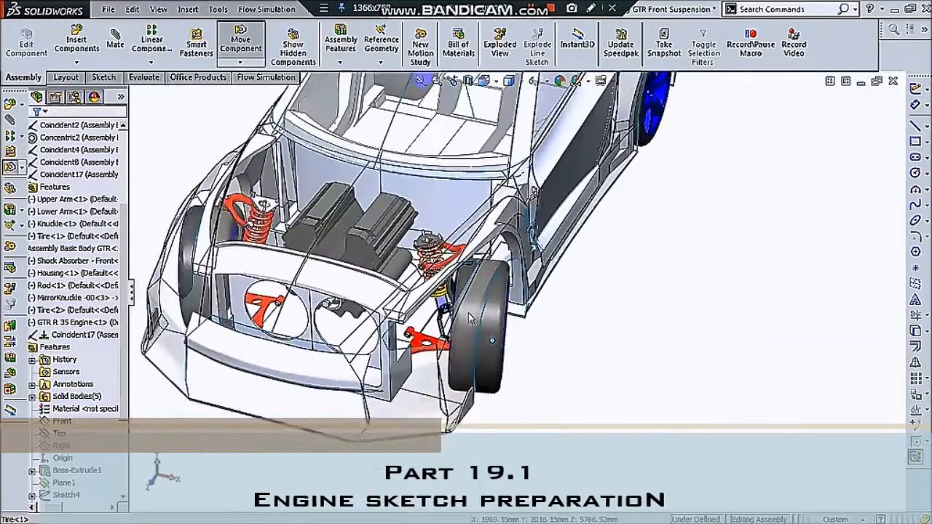
middle_drag(287, 188, 631, 175)
scroll(542, 353, down, 3)
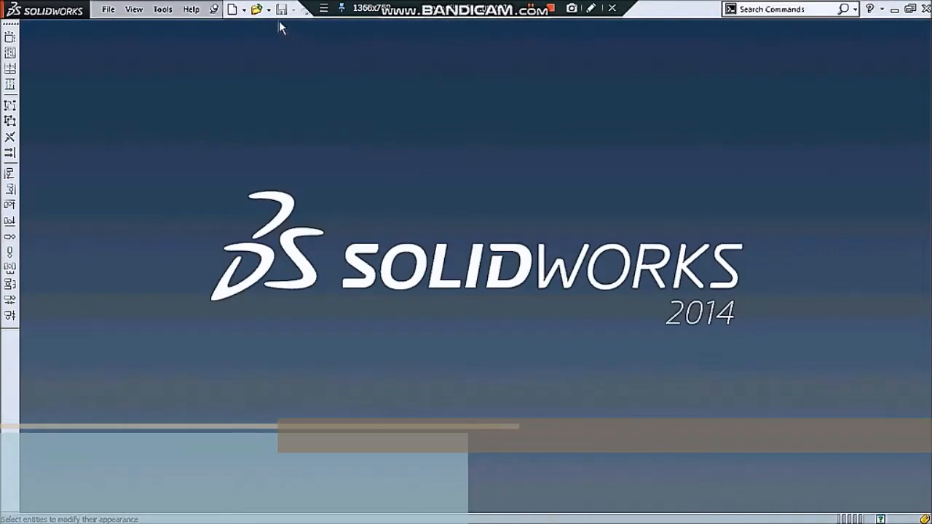
Step: Open the recent GTR Front Suspension assembly
click(267, 8)
click(289, 42)
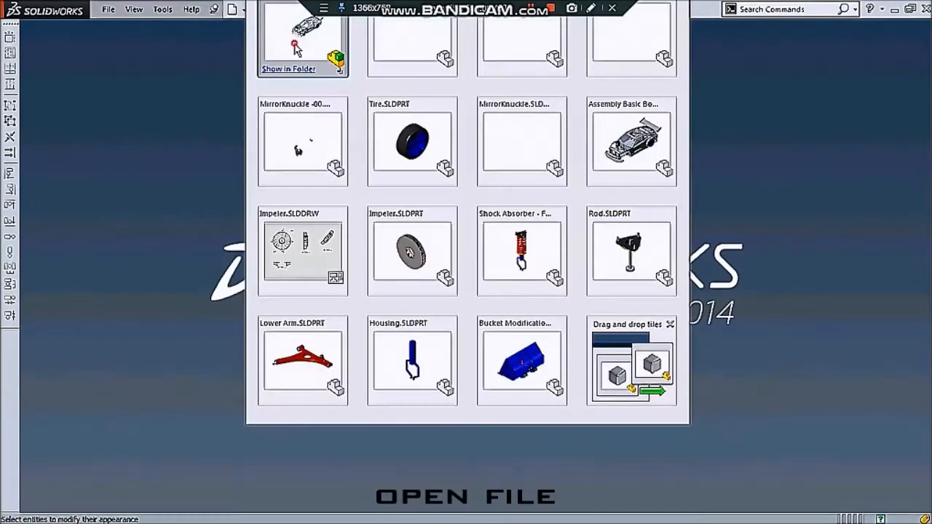
click(294, 45)
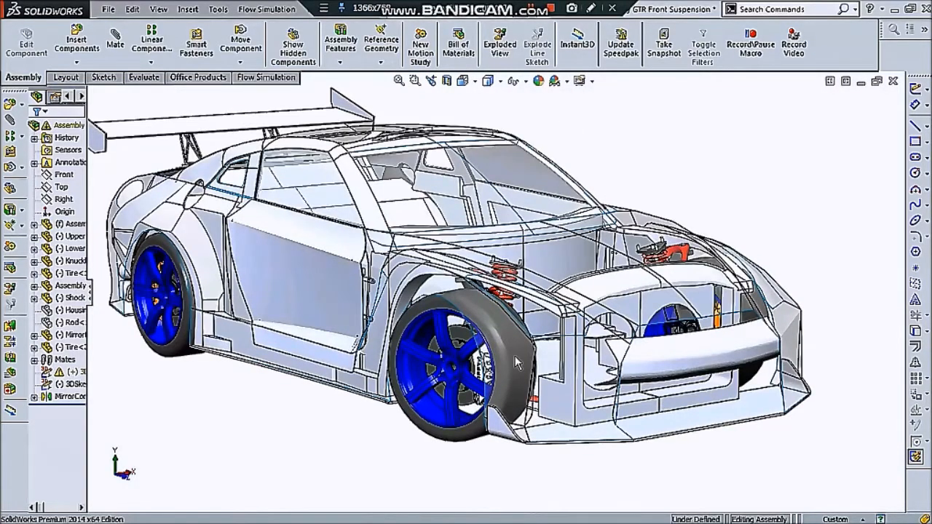
Step: Nudge the front tires and inspect the wheels, brakes and suspension inside the wheel arches
drag(514, 364, 509, 353)
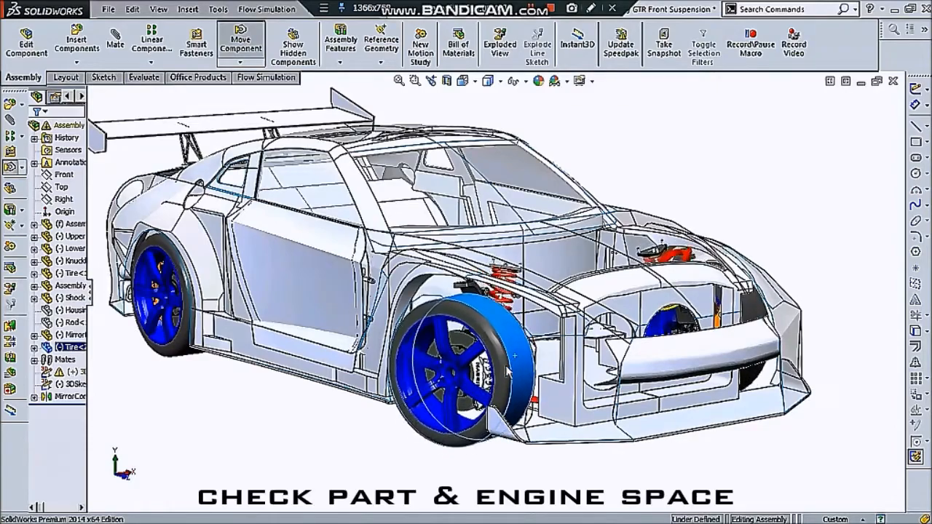
scroll(506, 347, up, 1)
middle_drag(506, 347, 357, 287)
scroll(524, 271, down, 5)
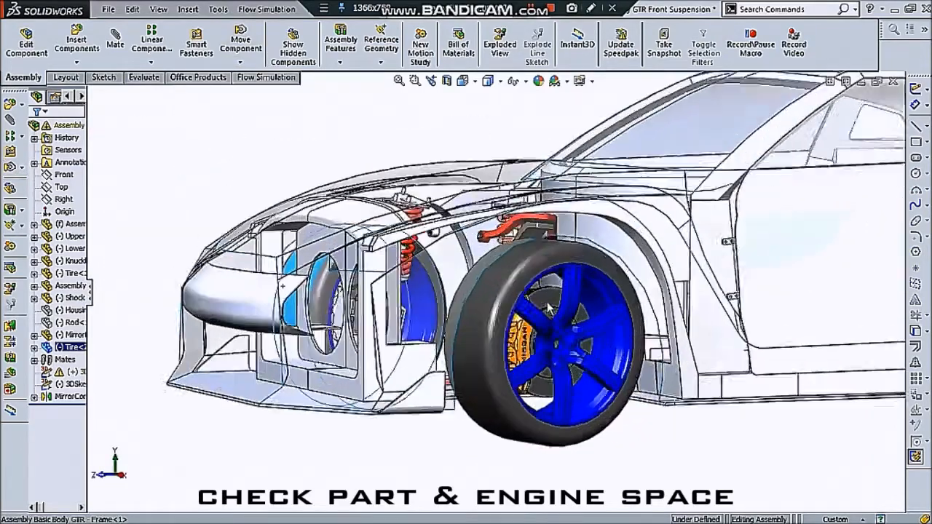
mouse_move(498, 283)
mouse_down()
mouse_move(494, 296)
mouse_move(502, 266)
mouse_move(493, 303)
mouse_move(495, 281)
mouse_up()
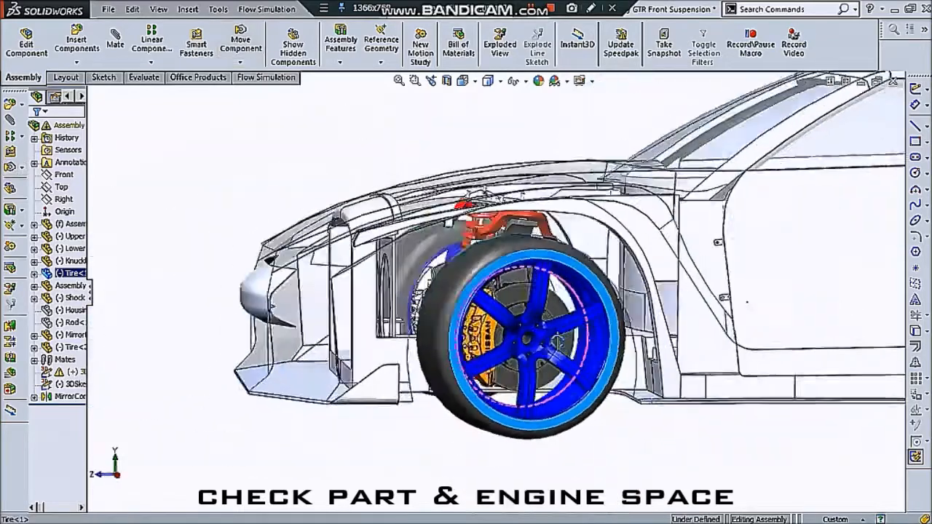
scroll(542, 348, up, 3)
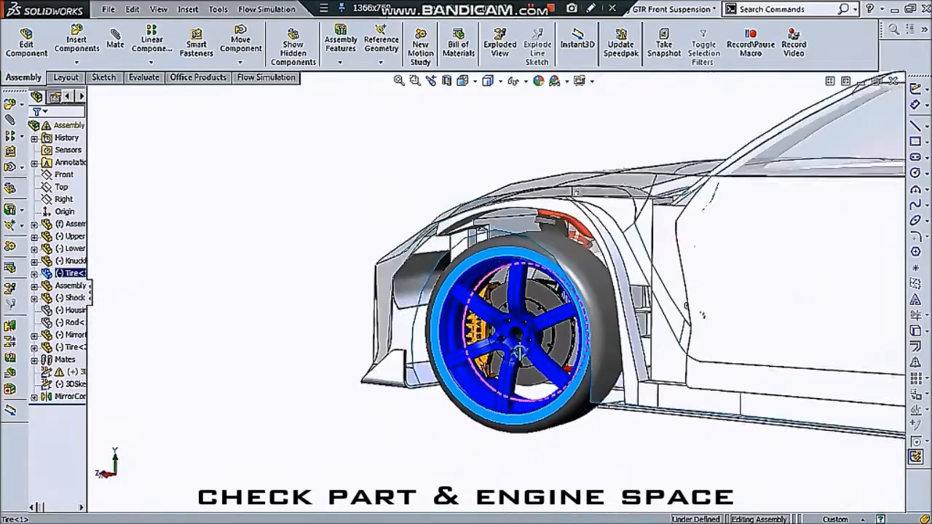
scroll(543, 348, down, 4)
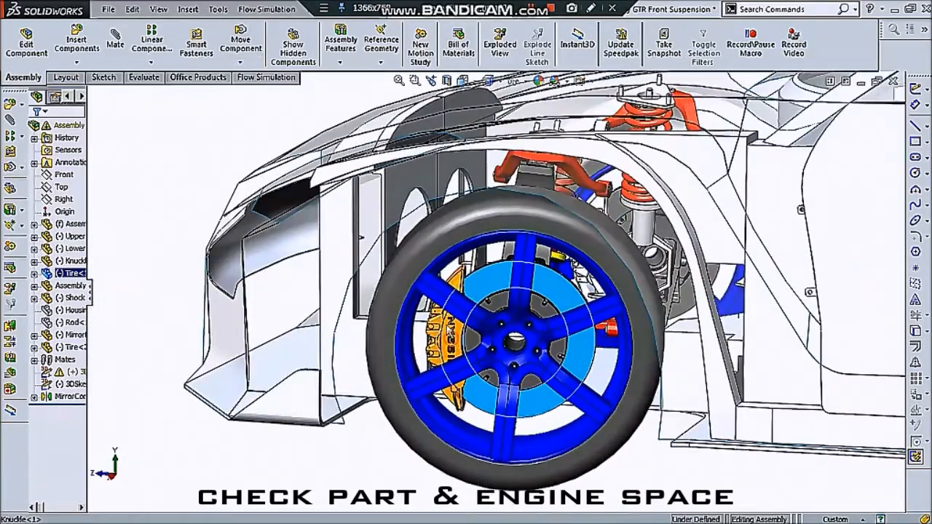
drag(427, 306, 418, 286)
Step: Inspect the space around the front suspension from different sides and zoom levels
scroll(422, 287, up, 3)
middle_drag(422, 287, 549, 249)
scroll(550, 249, up, 3)
middle_drag(533, 293, 314, 268)
scroll(469, 228, down, 5)
scroll(469, 228, up, 3)
scroll(376, 323, up, 3)
scroll(440, 377, down, 3)
scroll(314, 268, down, 2)
mouse_move(341, 396)
mouse_down()
mouse_move(326, 401)
mouse_move(335, 388)
mouse_up()
scroll(335, 387, up, 1)
middle_drag(335, 388, 389, 357)
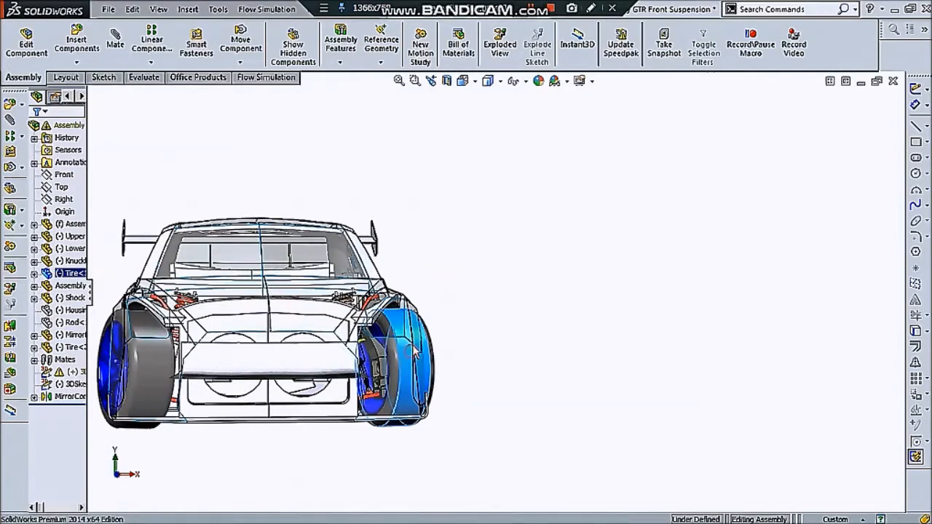
Step: Check the free engine space between the two front wheels from the front and above
drag(414, 351, 404, 353)
scroll(401, 350, up, 3)
scroll(306, 328, down, 5)
drag(274, 356, 266, 386)
middle_drag(537, 298, 512, 334)
scroll(521, 299, up, 3)
scroll(599, 174, down, 1)
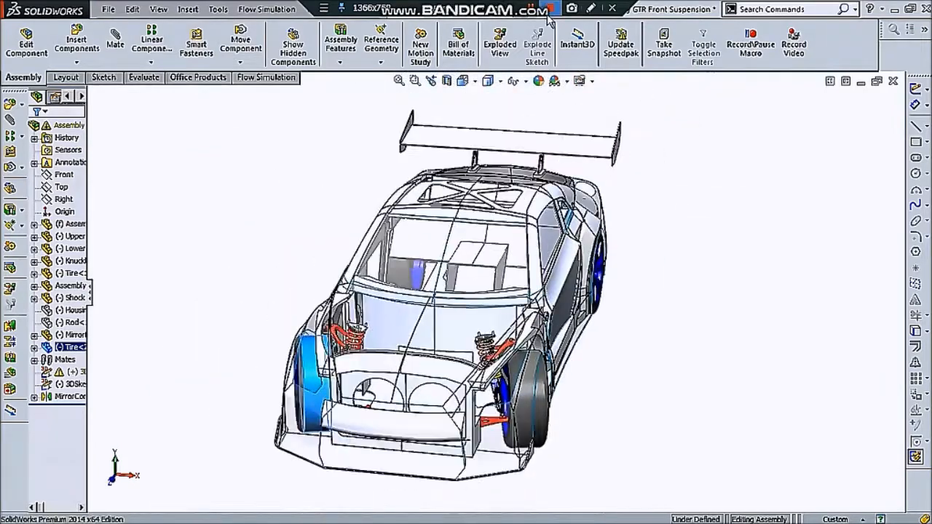
click(270, 202)
click(76, 64)
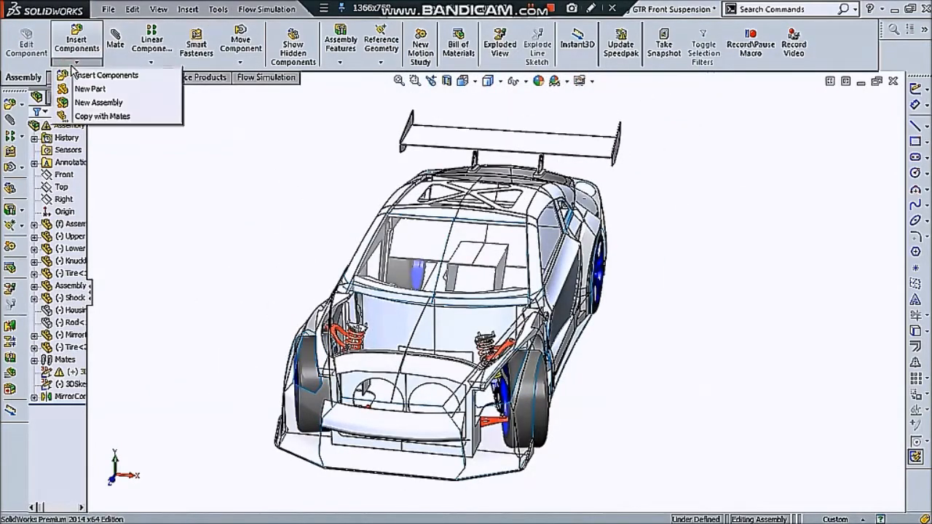
click(194, 162)
Step: Create a new part and start a sketch on its Front plane
click(107, 8)
click(114, 38)
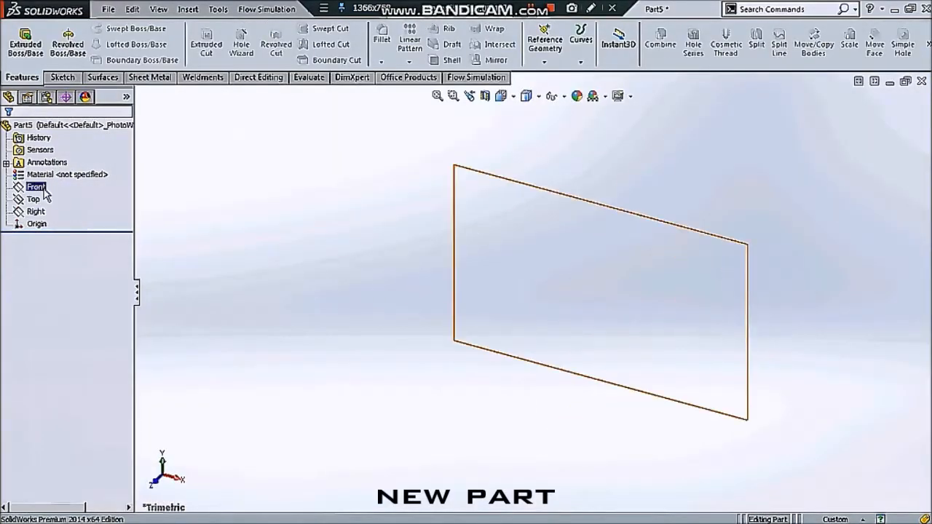
click(102, 169)
click(62, 77)
click(20, 40)
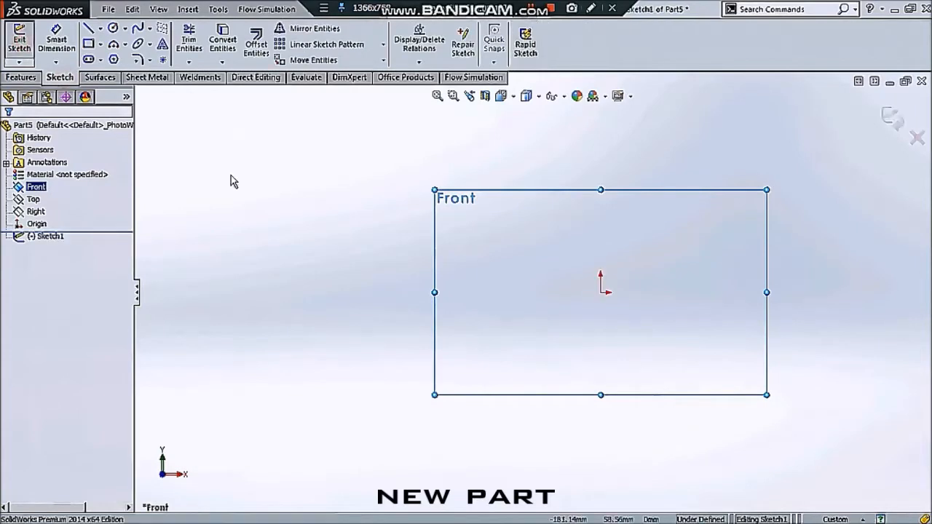
Step: Insert the GTR Engine sketch picture from the Reference folder of Part 19. GTR Engine, keeping its default size and position
click(218, 10)
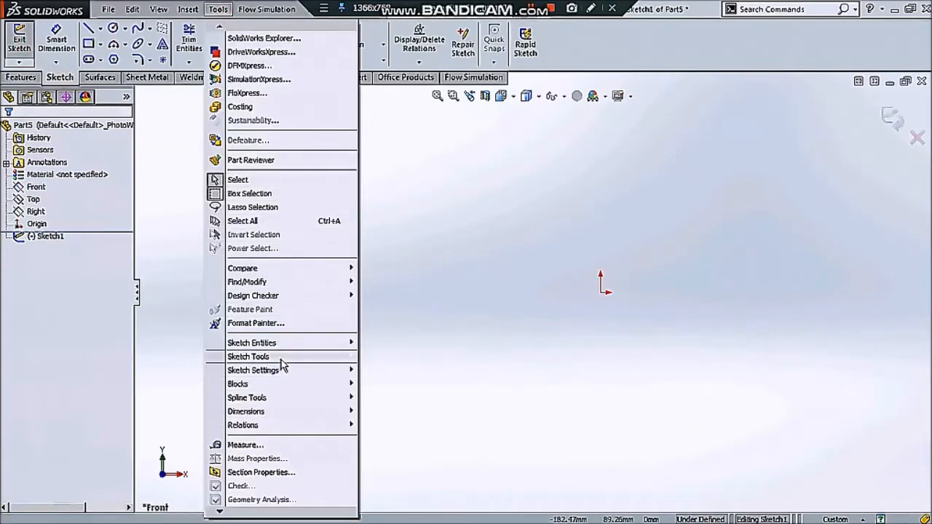
mouse_move(280, 359)
click(399, 512)
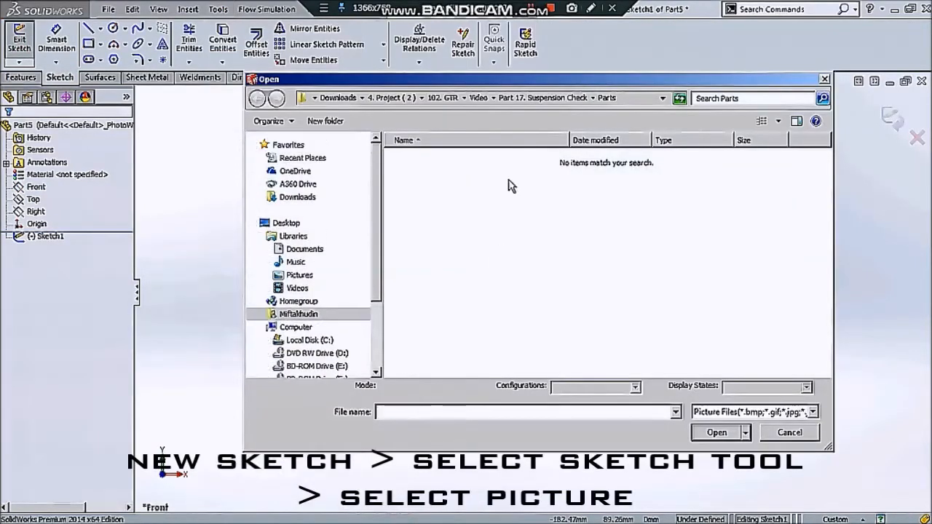
click(478, 98)
double_click(667, 325)
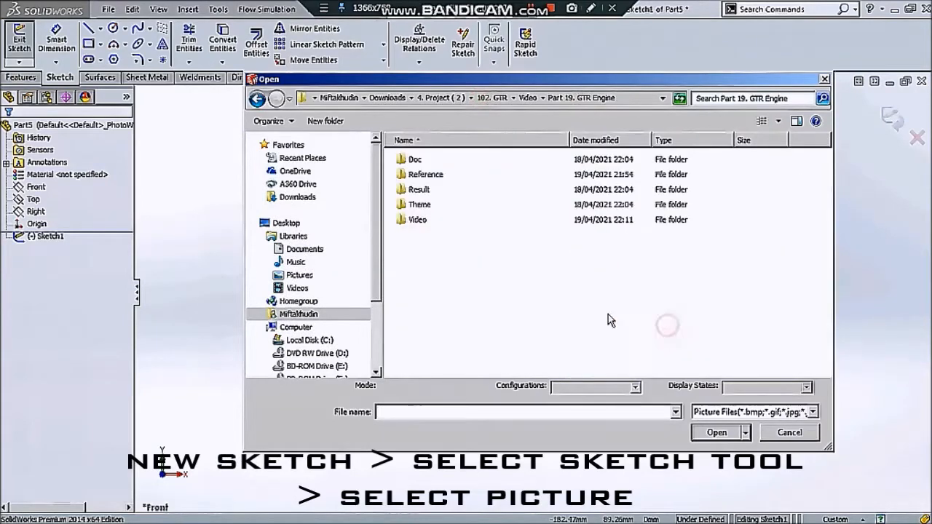
double_click(445, 182)
click(573, 198)
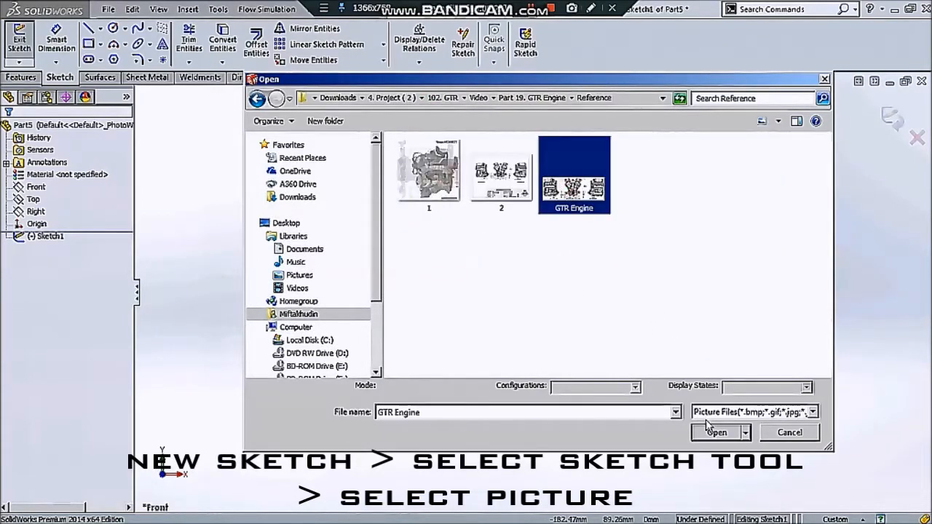
click(721, 433)
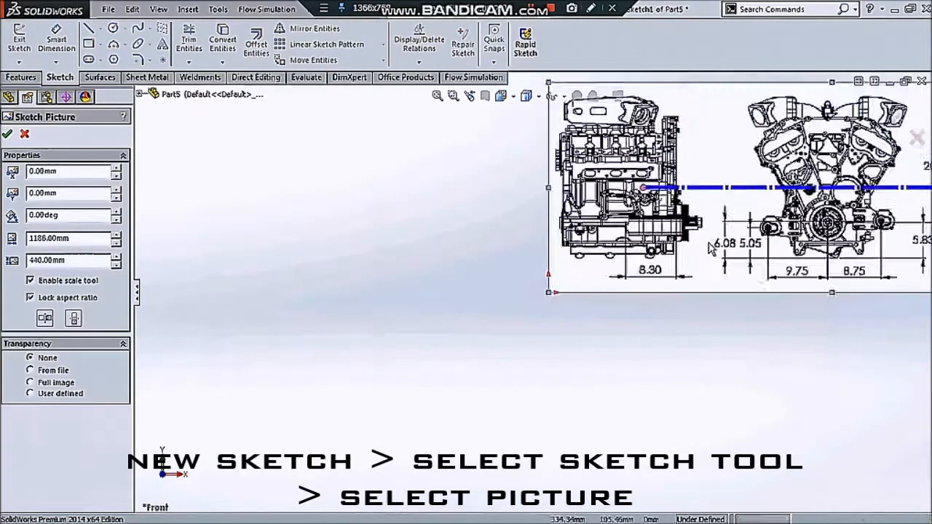
scroll(779, 226, up, 1)
scroll(769, 208, down, 2)
scroll(586, 233, up, 3)
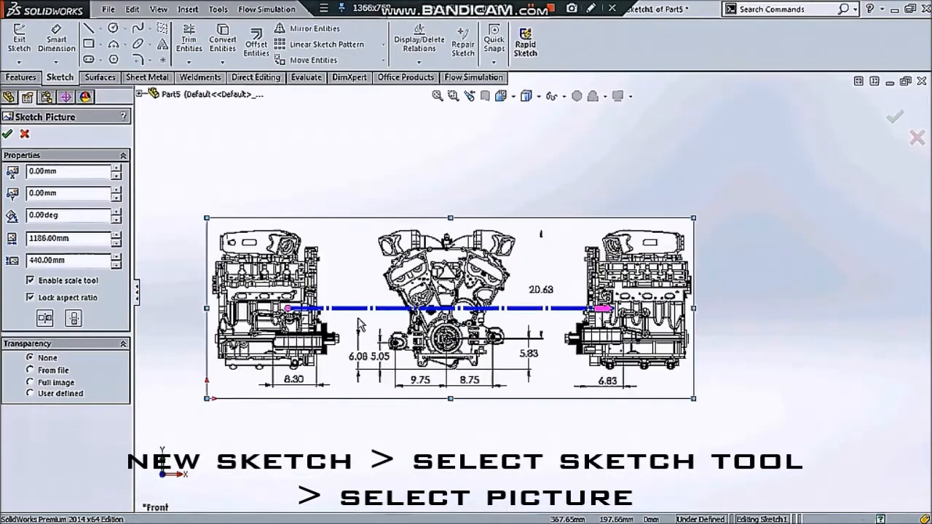
scroll(298, 322, down, 1)
click(7, 134)
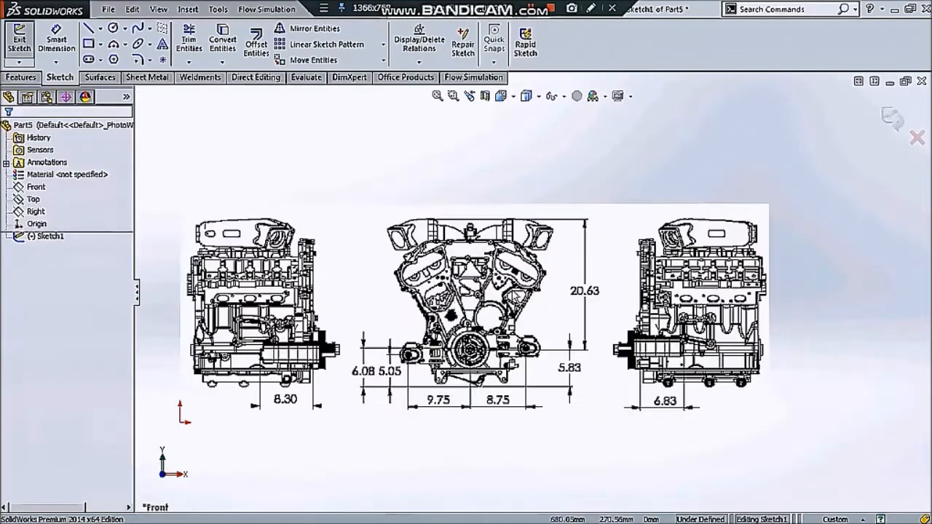
Step: Sketch a nearly vertical line about 264 mm long over the picture's 20.63 dimension line
scroll(362, 320, down, 1)
click(88, 27)
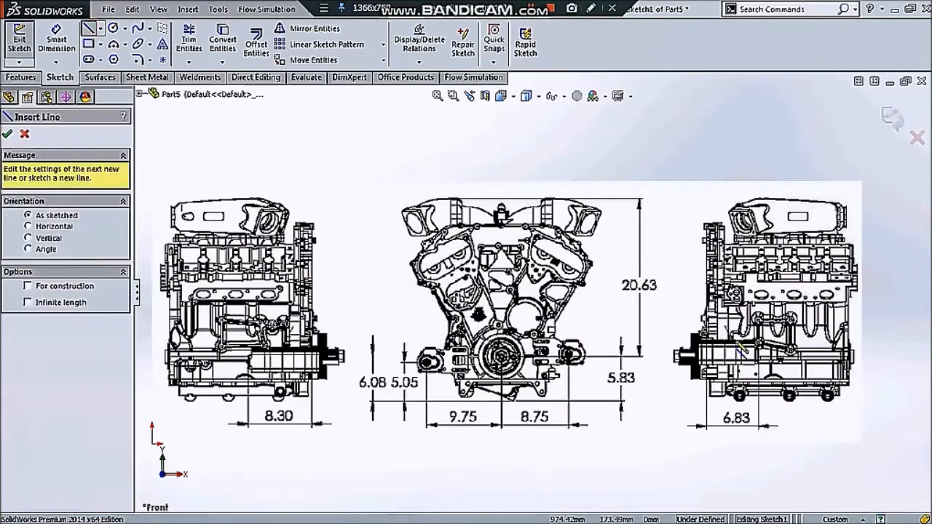
scroll(645, 215, down, 6)
click(630, 219)
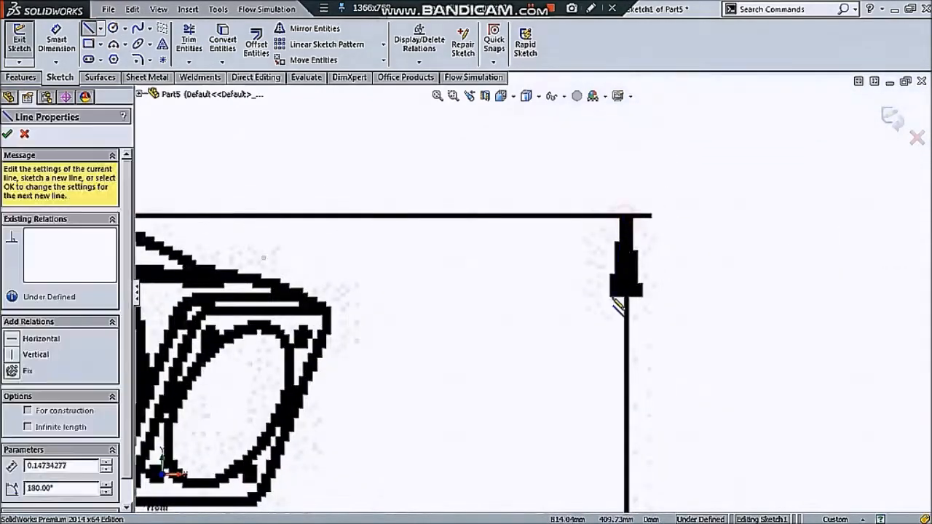
scroll(616, 304, up, 4)
scroll(535, 418, down, 5)
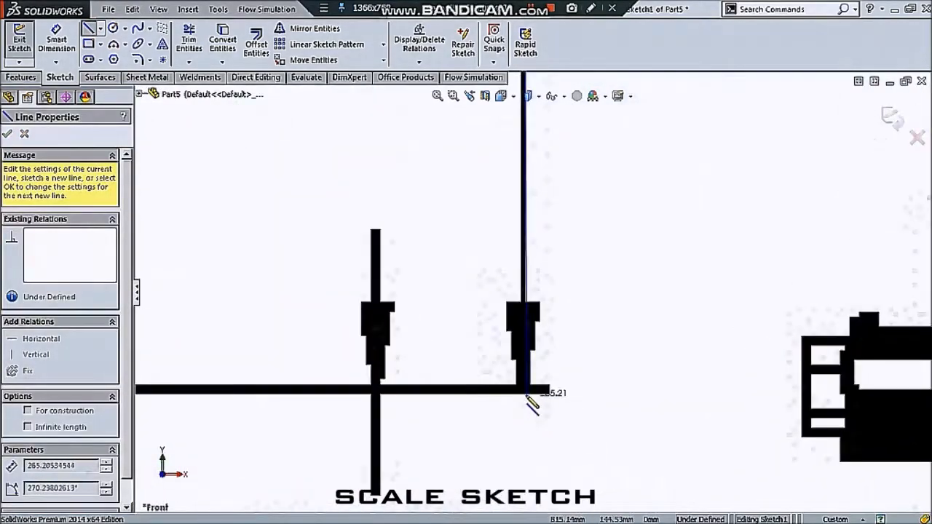
click(523, 391)
scroll(575, 405, up, 5)
key(Escape)
Step: Set the document units to MMGS (millimeter, gram, second)
click(842, 519)
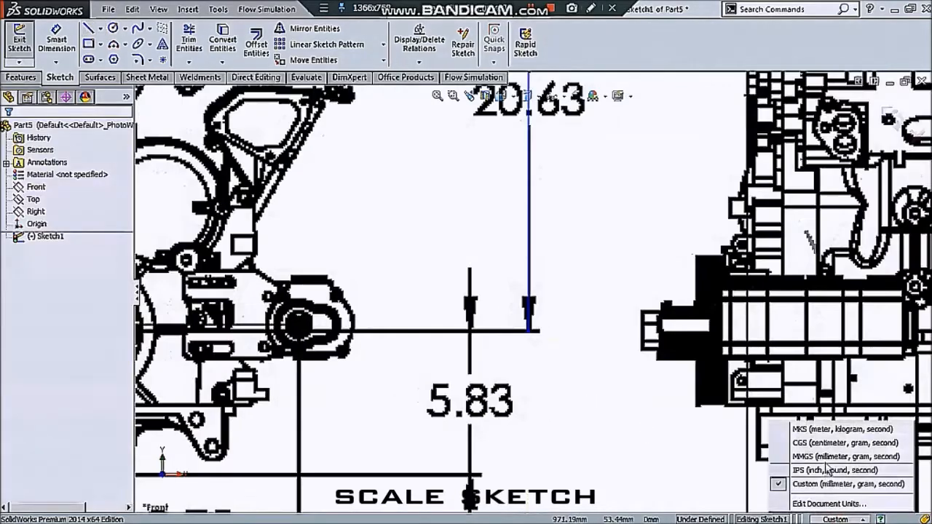
click(824, 457)
scroll(560, 278, up, 2)
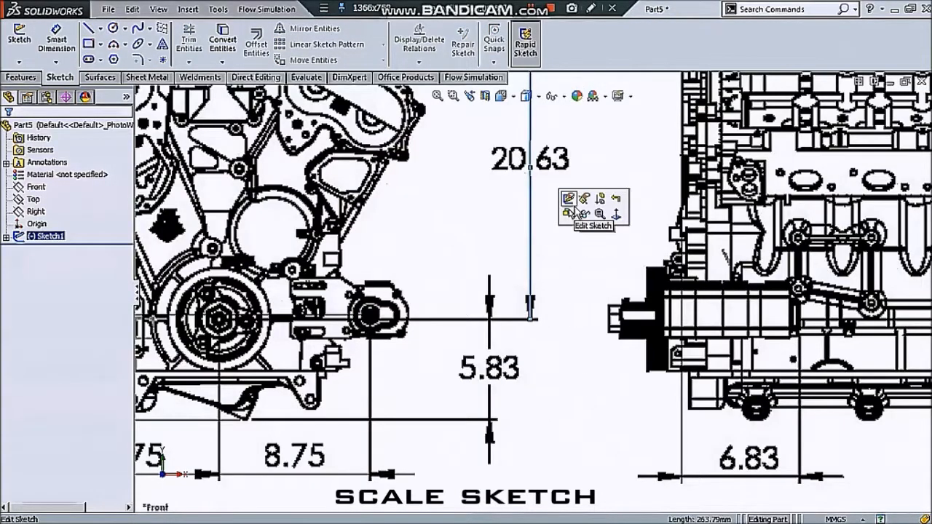
Step: Reopen the picture sketch for editing and dimension the line's height as 20*25.4 mm
click(575, 209)
scroll(554, 243, up, 3)
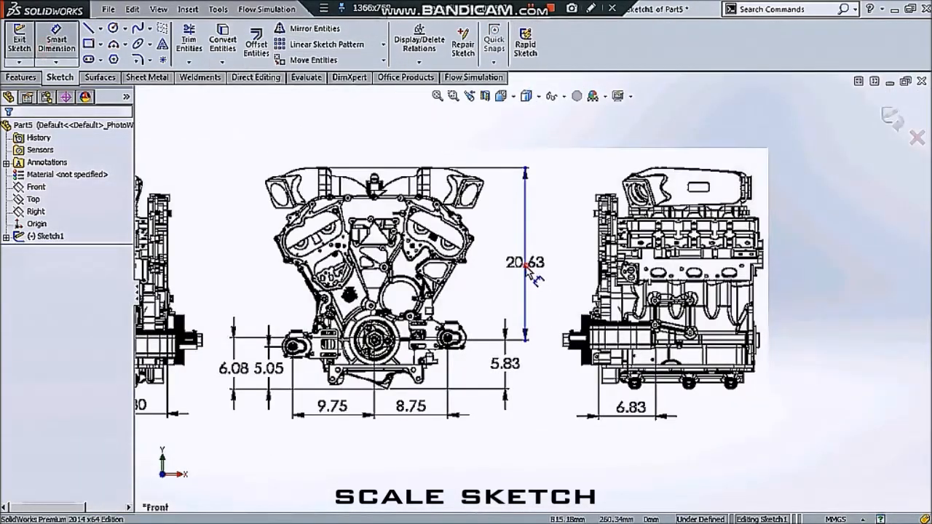
click(526, 274)
click(816, 292)
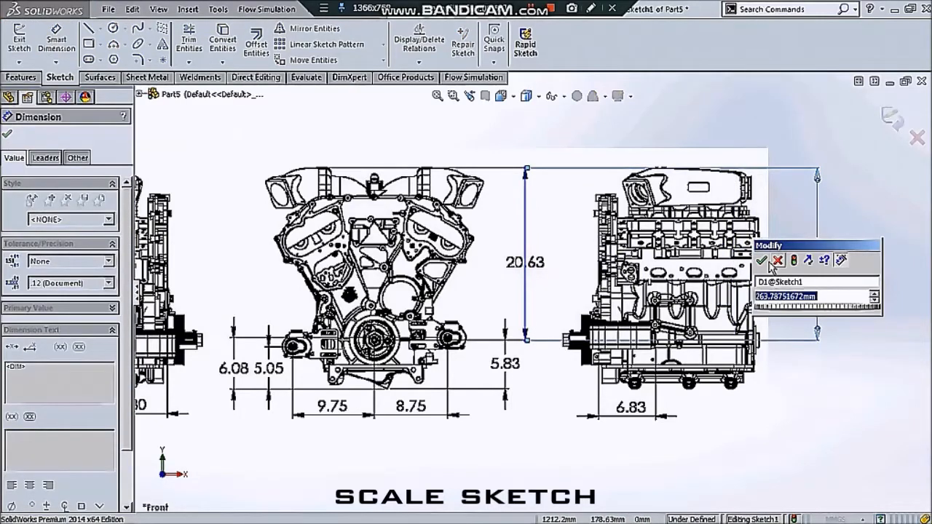
click(774, 265)
double_click(801, 286)
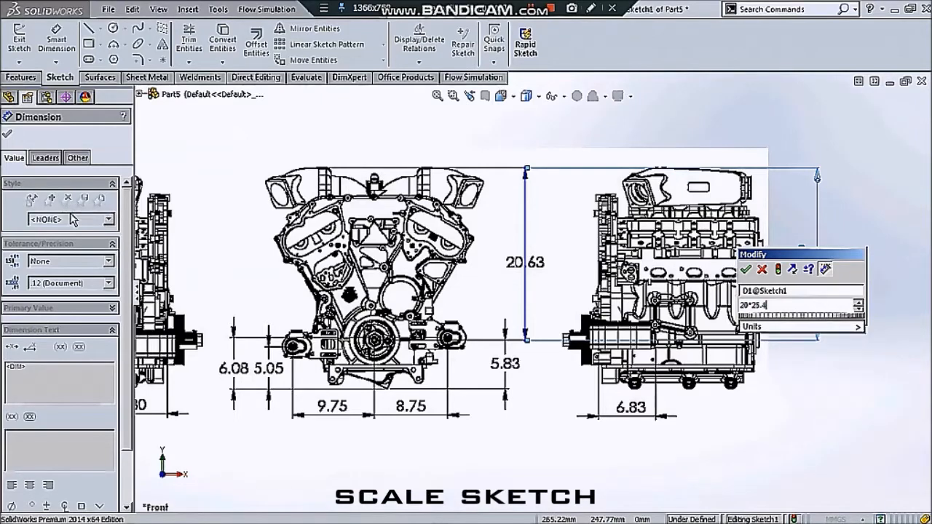
key(Return)
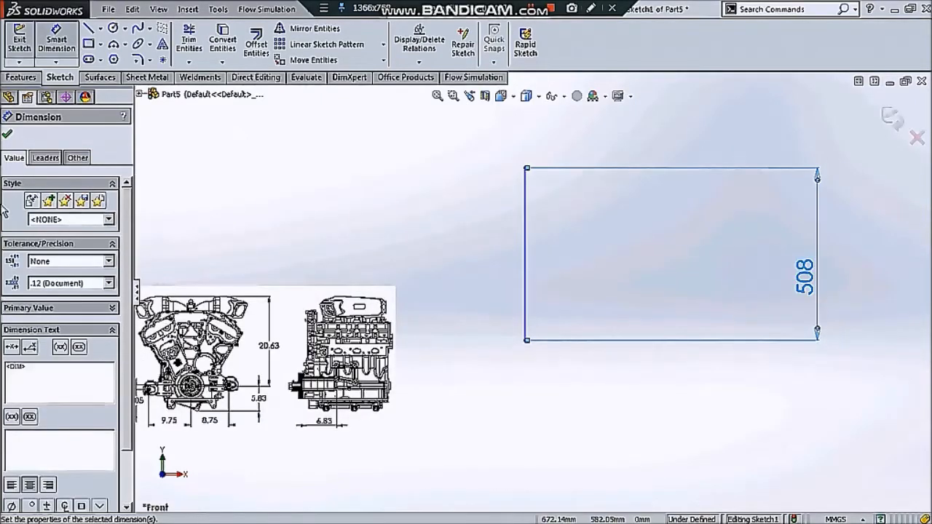
click(5, 134)
Step: Enlarge the engine sketch picture to about 2283.6 by 847.2 mm, keeping its origin position, so its 20.63 dimension line matches the 508 mm sketch line
scroll(175, 331, up, 3)
scroll(311, 311, down, 5)
scroll(315, 310, up, 3)
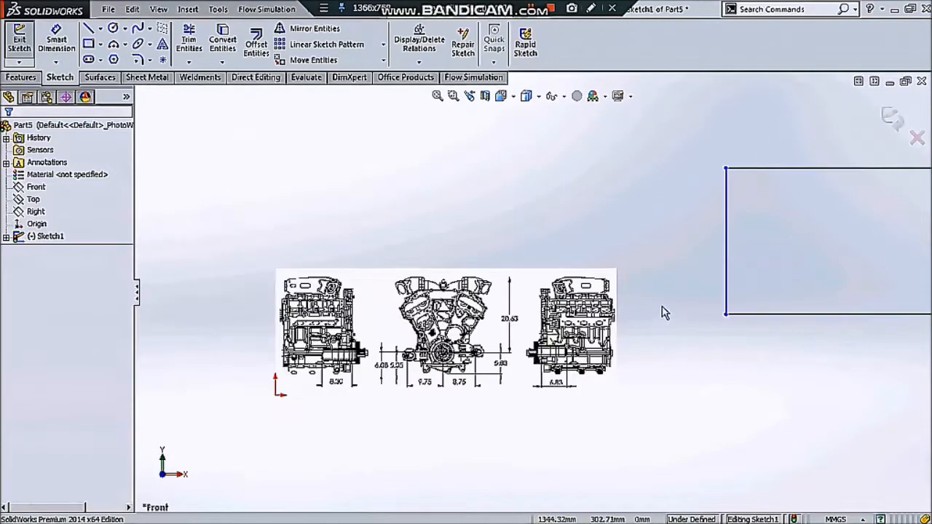
double_click(562, 320)
scroll(562, 319, up, 1)
drag(491, 289, 756, 208)
scroll(604, 203, down, 10)
scroll(510, 277, up, 8)
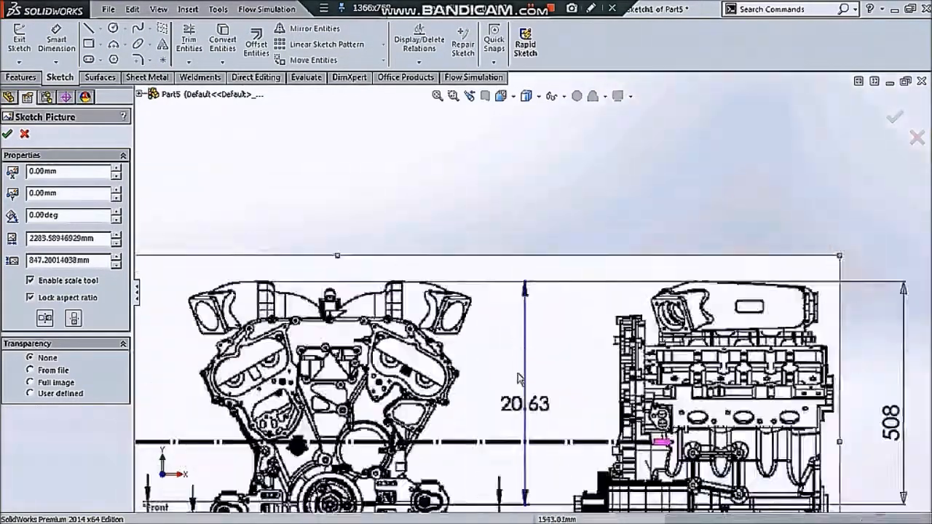
scroll(518, 377, down, 5)
scroll(547, 349, up, 8)
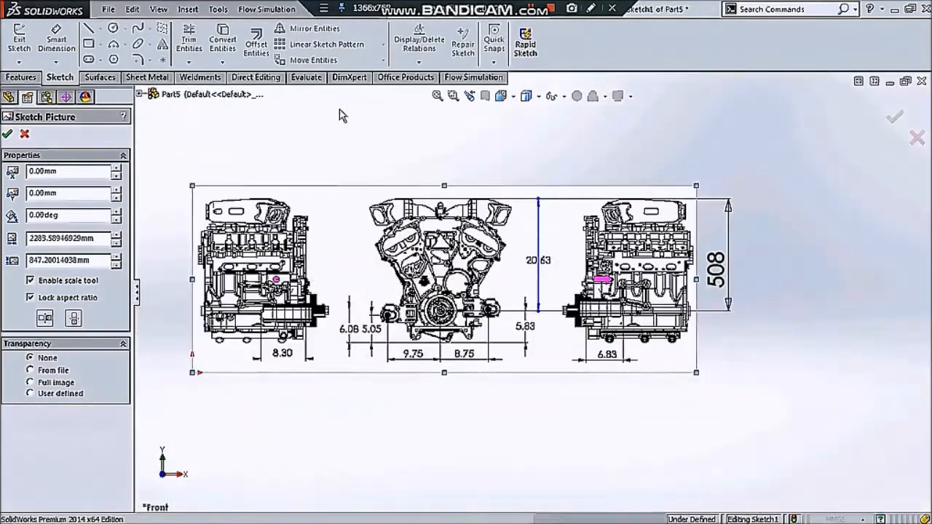
scroll(249, 146, down, 1)
click(7, 134)
scroll(397, 211, up, 2)
scroll(455, 346, down, 1)
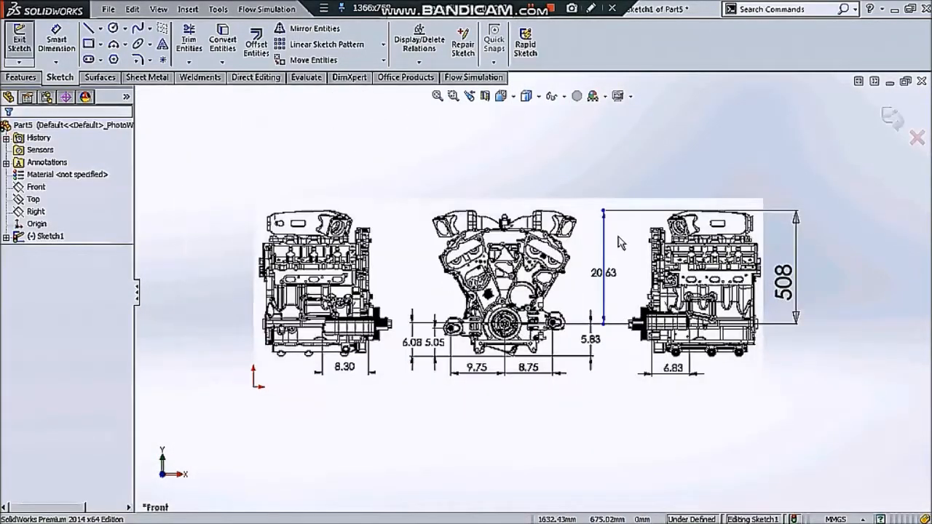
Step: Sketch a circle of about 73.4 mm radius centred on the crankshaft pulley in the front view, following the pulley's outer rim
scroll(517, 262, down, 2)
scroll(517, 262, up, 1)
scroll(519, 255, down, 3)
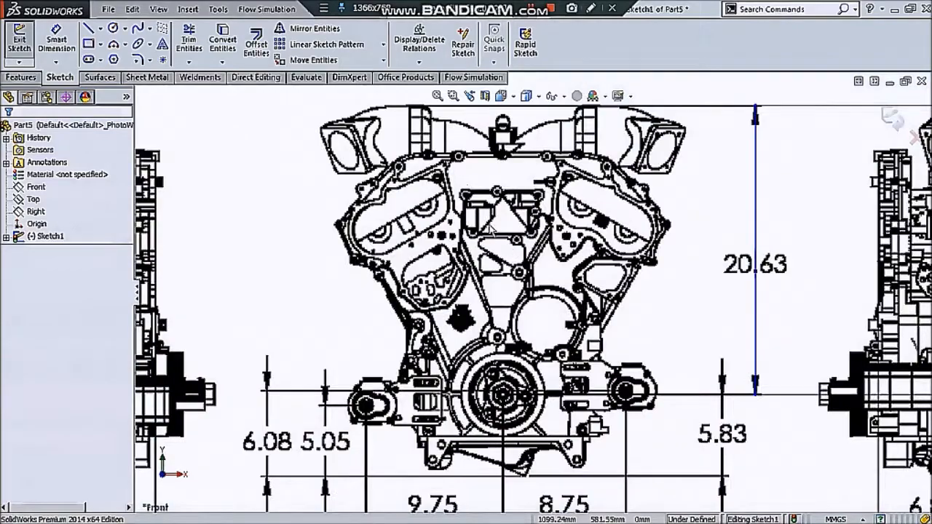
scroll(513, 375, down, 6)
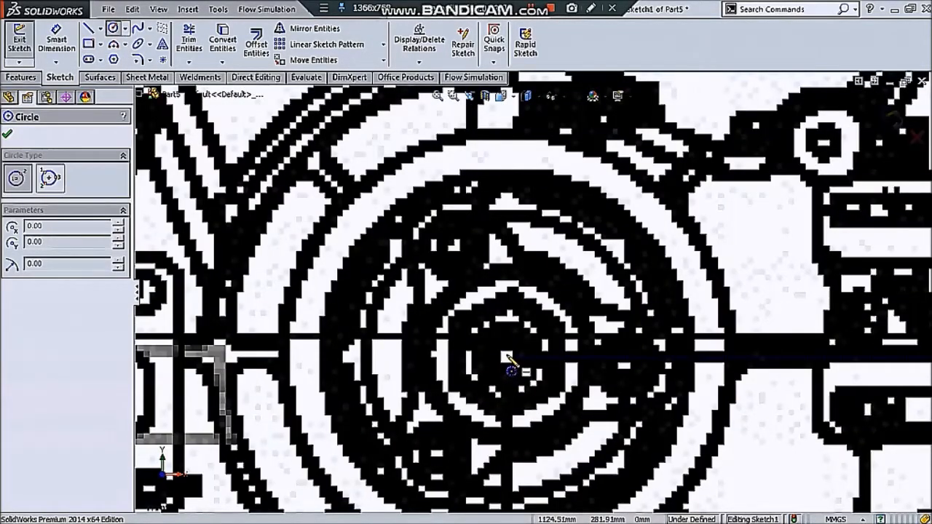
click(508, 357)
scroll(509, 357, up, 3)
click(571, 455)
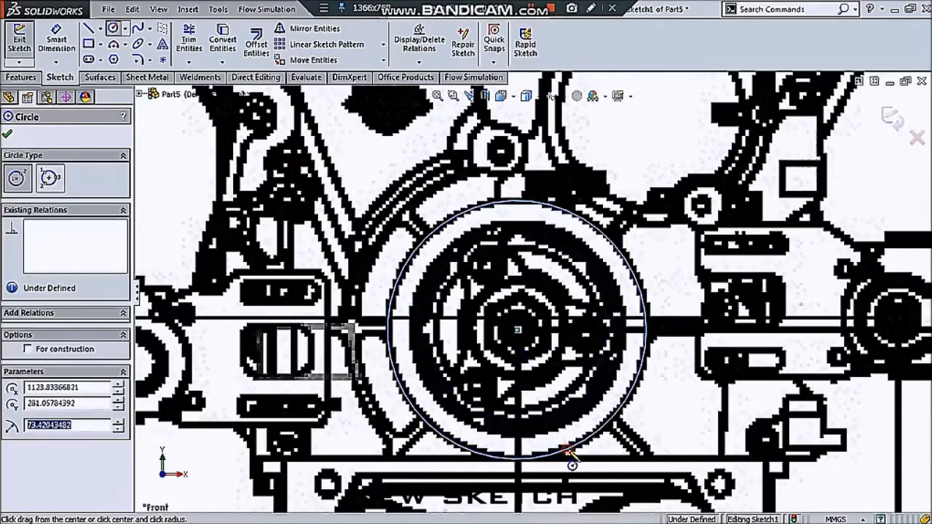
Step: Sketch a sloping line about 412 mm long from the pulley circle's centre along the left cylinder bank to its upper edge
scroll(571, 462, up, 5)
scroll(478, 300, down, 4)
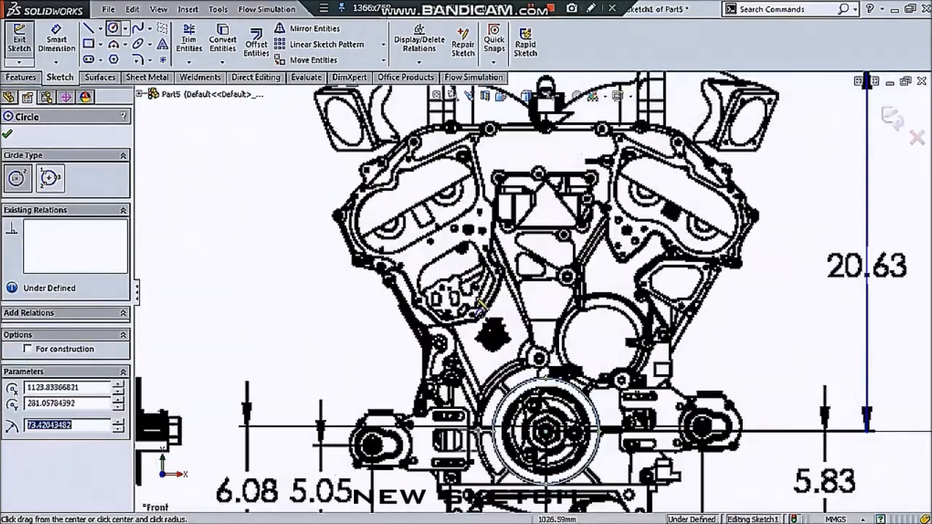
scroll(371, 193, down, 1)
click(93, 31)
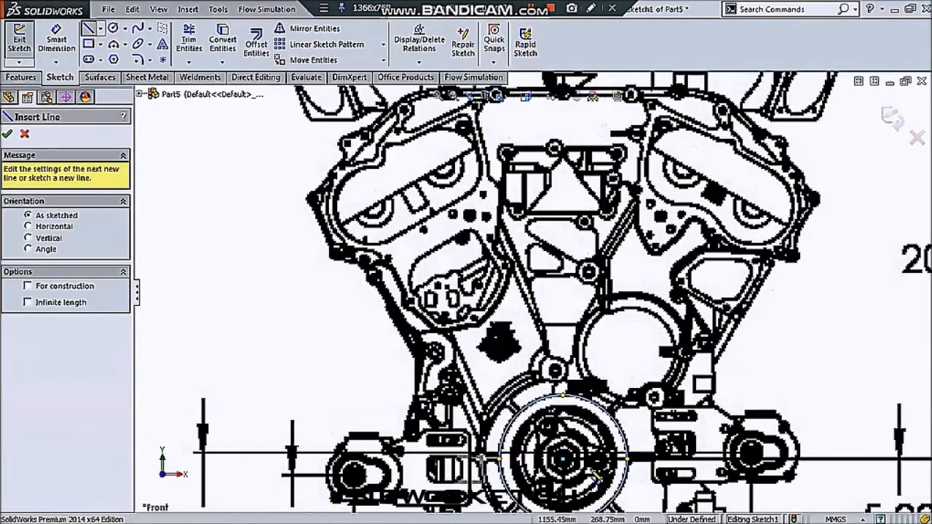
scroll(562, 453, down, 3)
click(546, 436)
scroll(546, 436, up, 3)
scroll(495, 292, down, 1)
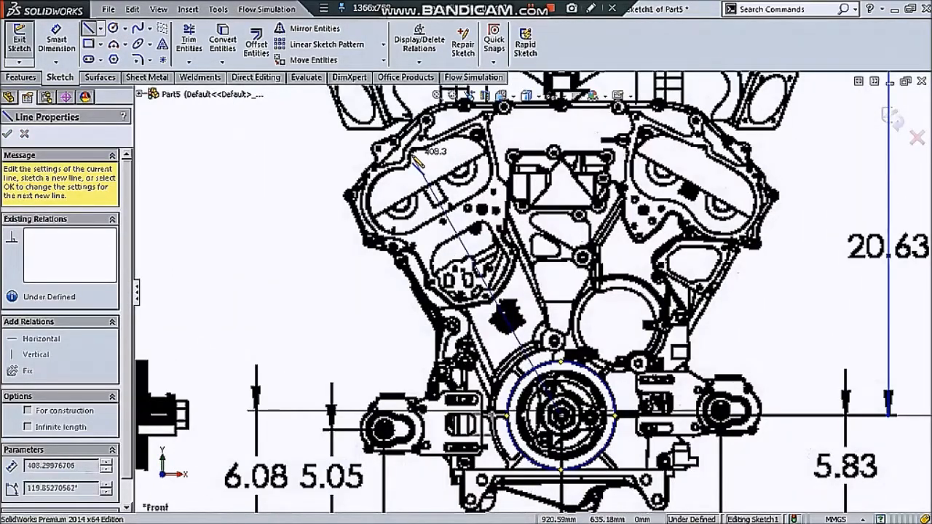
click(412, 152)
key(Escape)
scroll(418, 169, down, 4)
scroll(313, 142, up, 5)
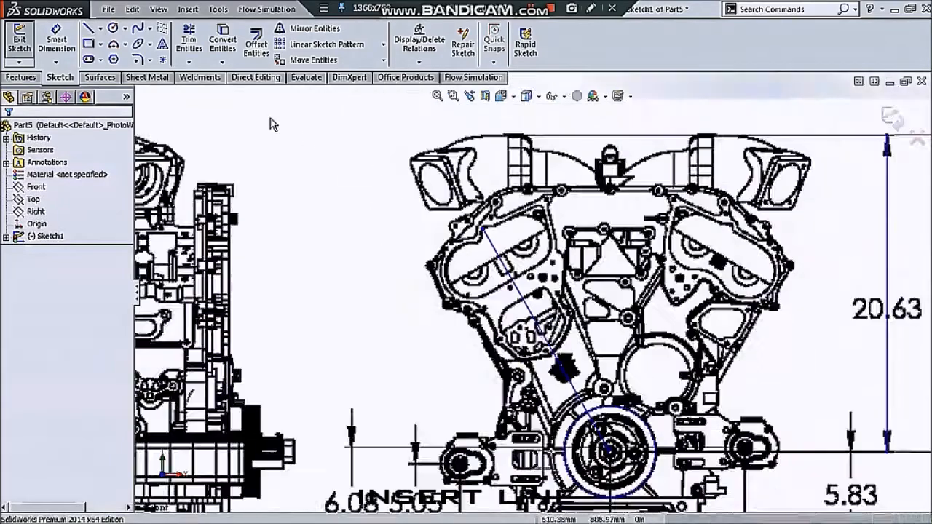
Step: Sketch a vertical line about 616 mm long from the pulley centre to above the engine and make it construction geometry
click(88, 28)
click(612, 455)
scroll(554, 291, up, 3)
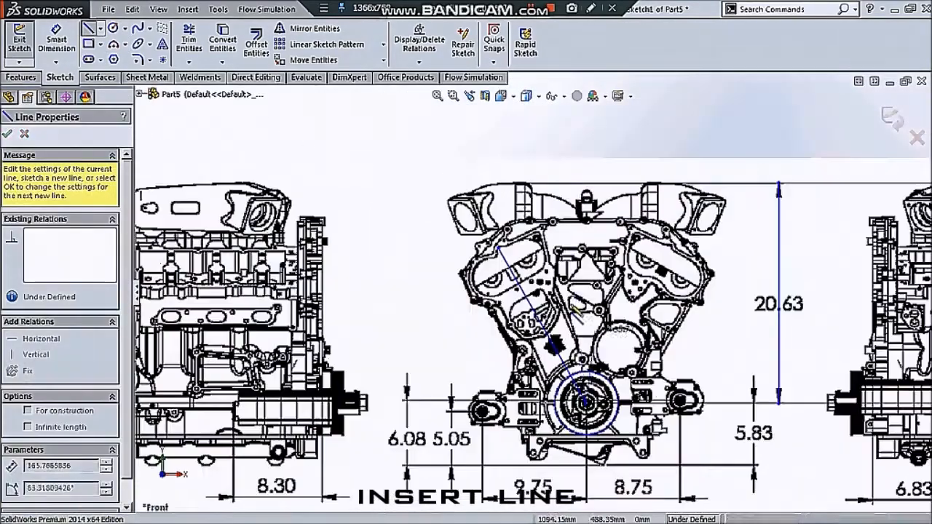
click(586, 137)
key(Escape)
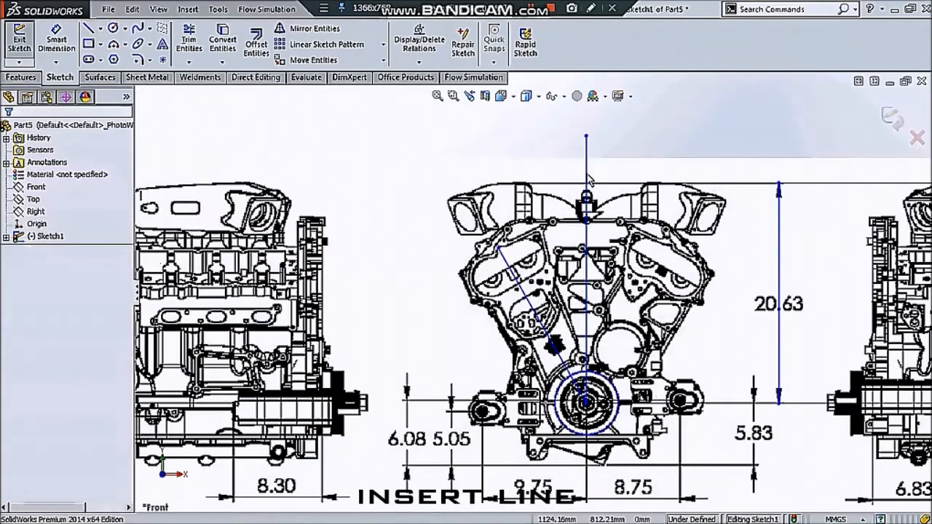
click(587, 180)
click(13, 307)
key(Escape)
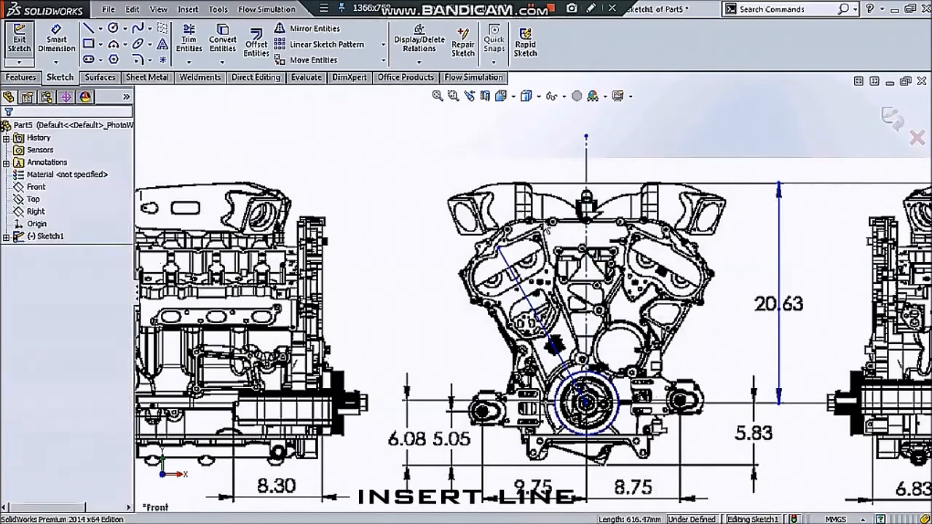
Step: Mirror the left cylinder bank line about the vertical centerline, keeping the original
click(512, 272)
click(295, 29)
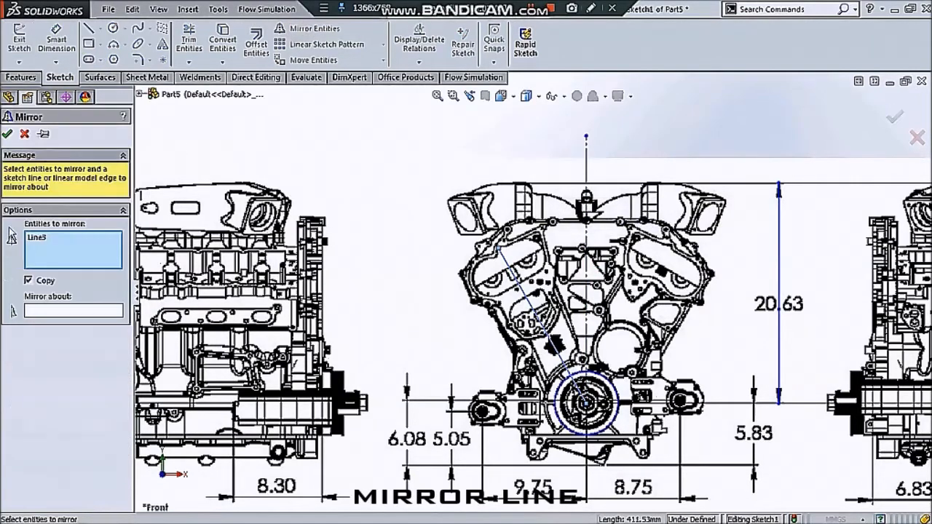
click(6, 133)
scroll(620, 275, up, 4)
scroll(621, 274, down, 2)
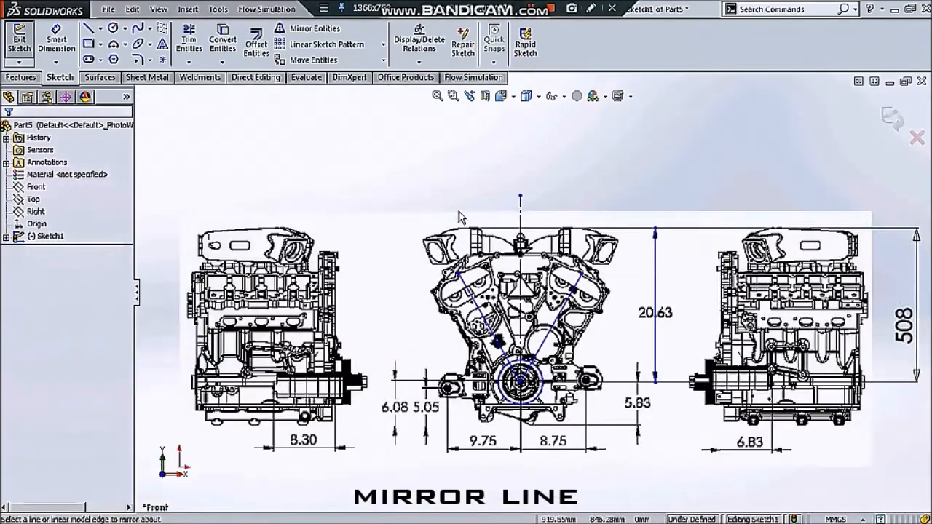
Step: Trace the stepped outer edge of the lower left bracket with connected lines, including its bevelled corner and the flat underside of the foot
scroll(506, 324, down, 1)
scroll(508, 329, down, 4)
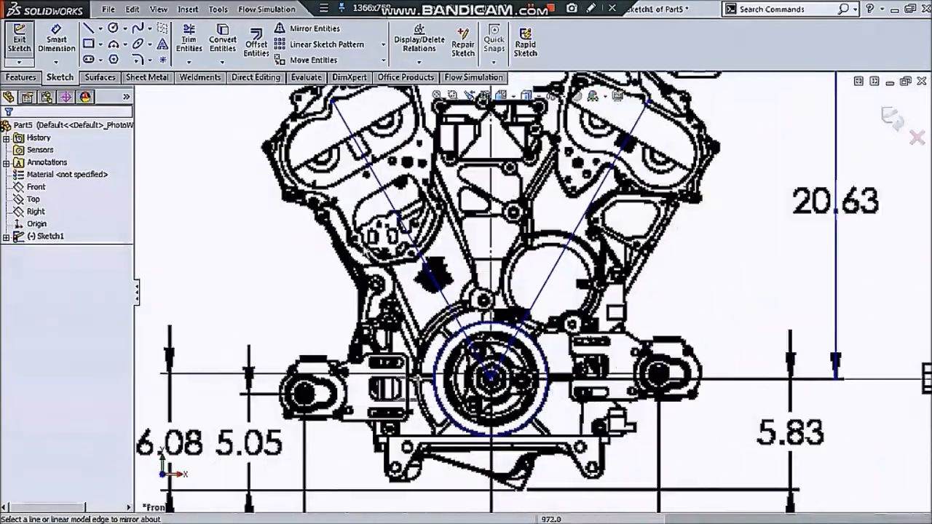
scroll(558, 405, up, 4)
scroll(536, 382, down, 7)
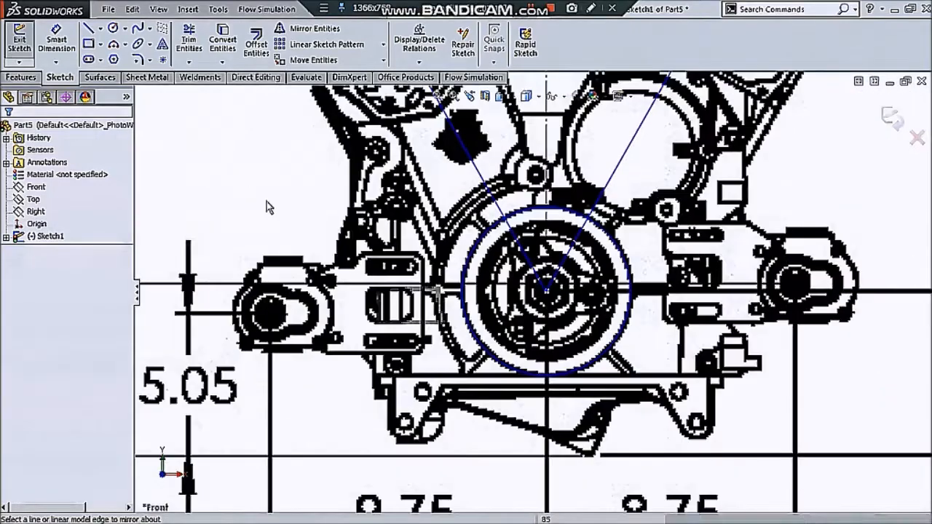
scroll(268, 206, up, 3)
click(88, 28)
scroll(414, 344, down, 4)
click(484, 306)
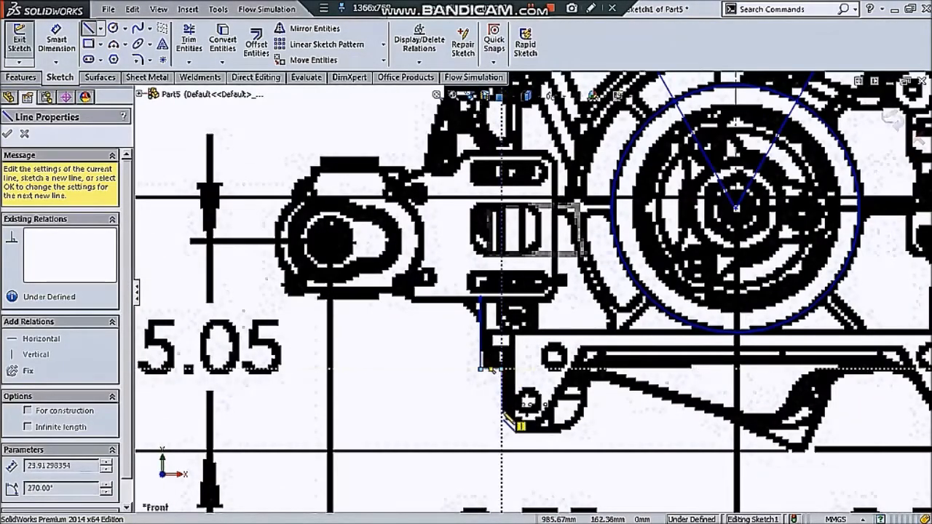
click(501, 414)
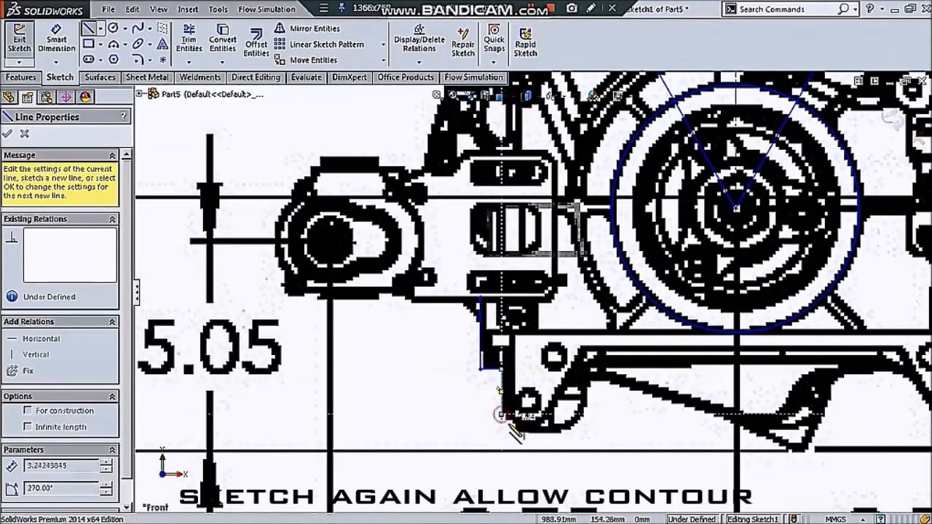
click(562, 431)
key(Escape)
Step: Add a three-point arc from the end of the left foot's underside around its rounded inner corner
click(112, 44)
scroll(566, 460, down, 3)
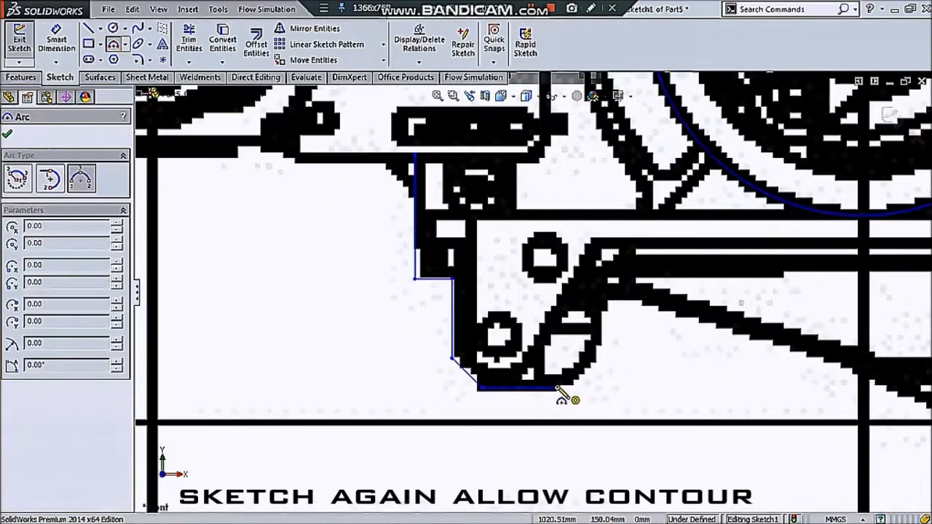
click(556, 389)
scroll(601, 348, down, 2)
click(590, 351)
key(Escape)
scroll(313, 280, up, 3)
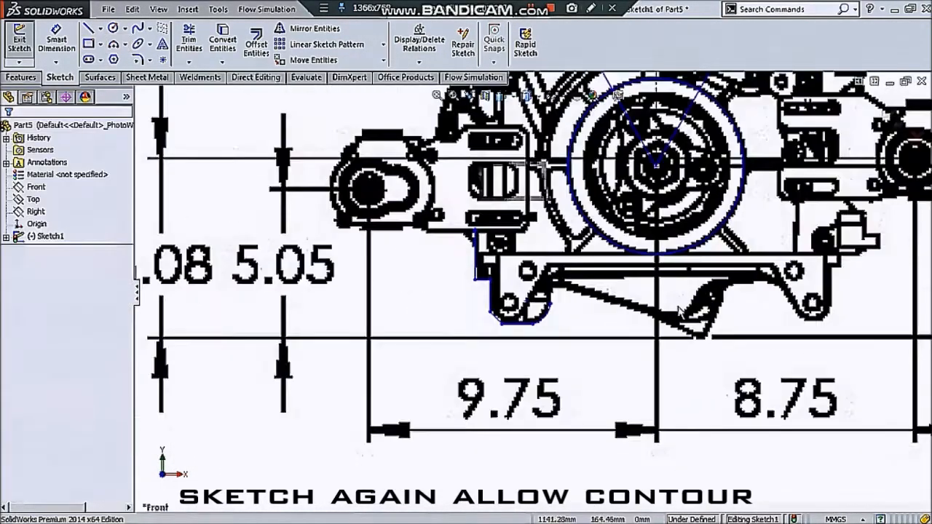
Step: Continue the contour with lines from the arc's end up the left foot and along the sloping oil pan edge to its lowest tip
click(88, 29)
scroll(488, 240, down, 2)
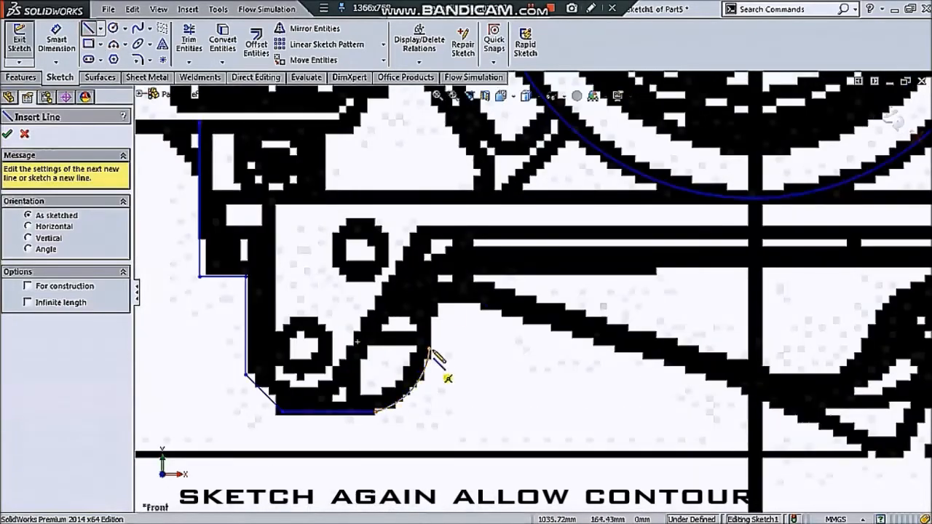
click(452, 306)
scroll(568, 335, up, 2)
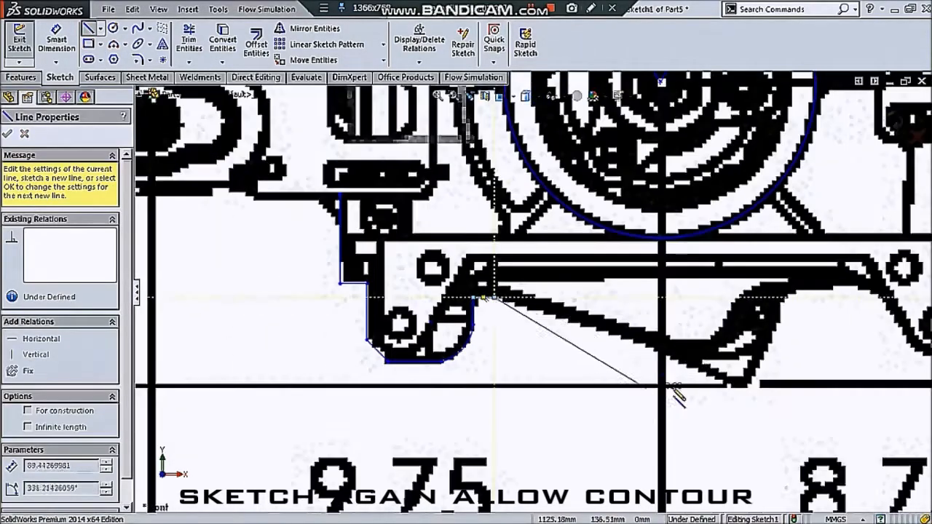
click(659, 350)
click(731, 386)
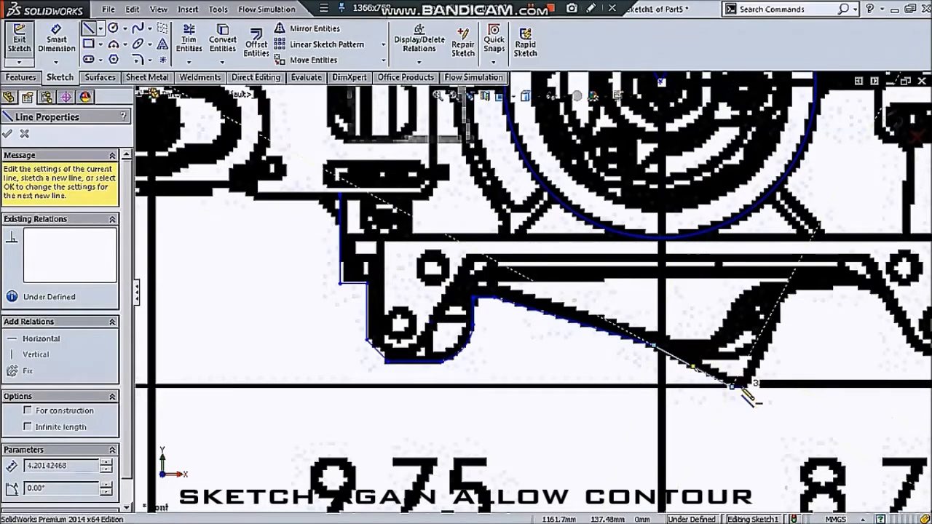
click(749, 388)
Step: Trace from the oil pan's lowest tip up its right flank, across the recess, and around the underside of the right foot
scroll(787, 315, up, 2)
scroll(801, 314, down, 2)
click(649, 307)
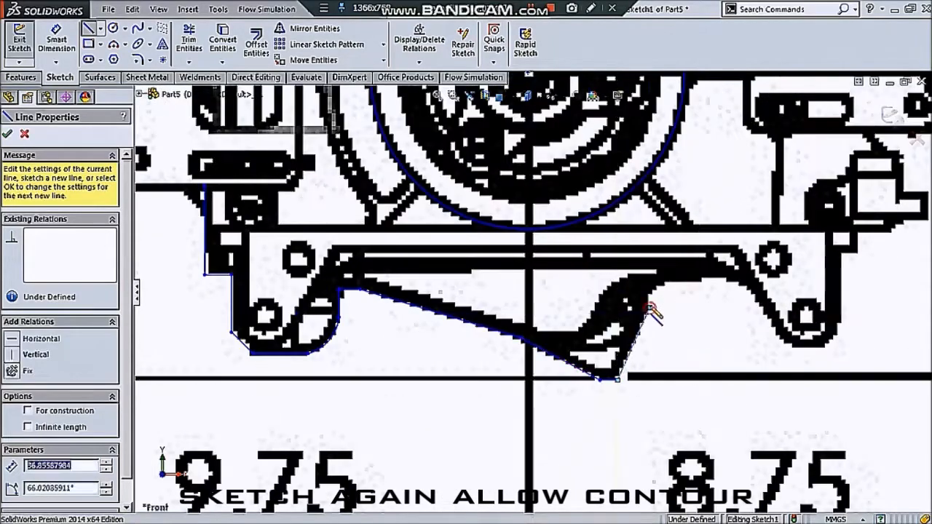
click(651, 286)
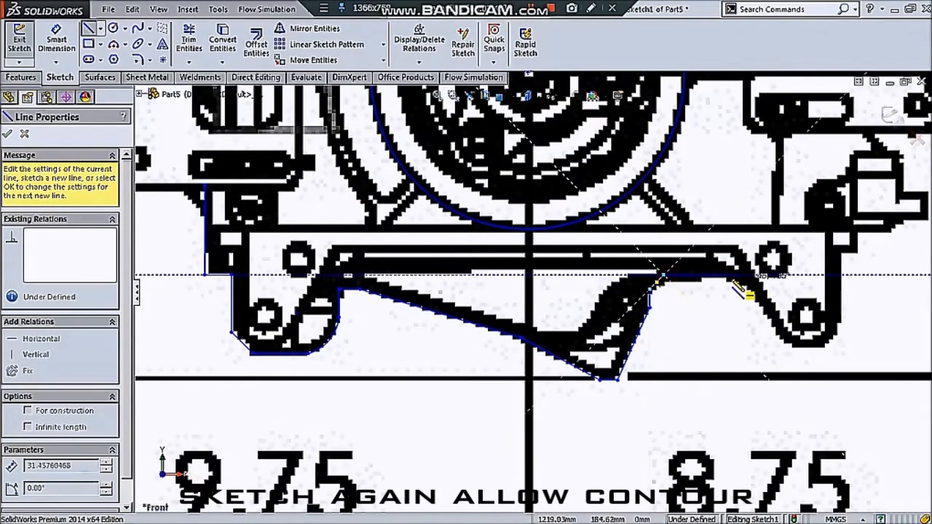
click(786, 342)
click(836, 334)
click(841, 252)
Step: Trace the stepped edge from the right foot to the small block above it, shortening the last vertical line to the block's outer corner
scroll(838, 251, up, 5)
scroll(666, 263, down, 8)
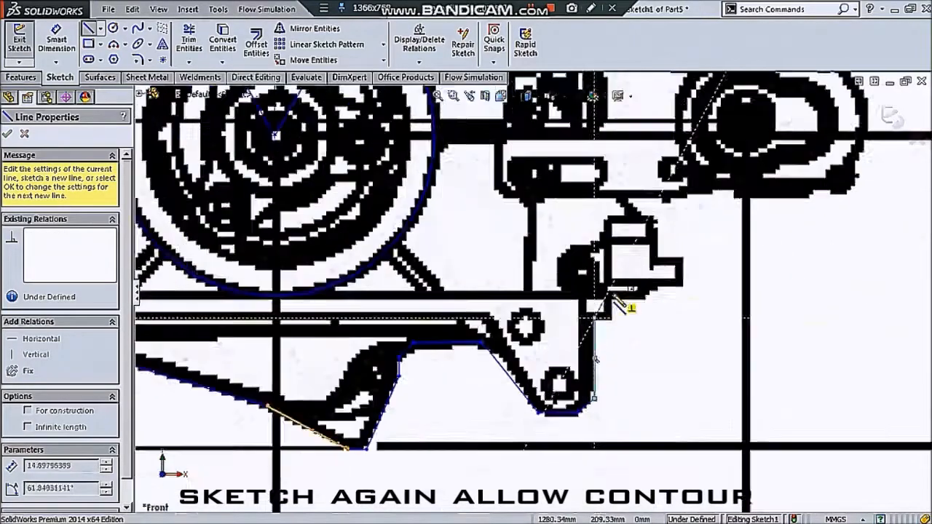
click(596, 321)
click(595, 284)
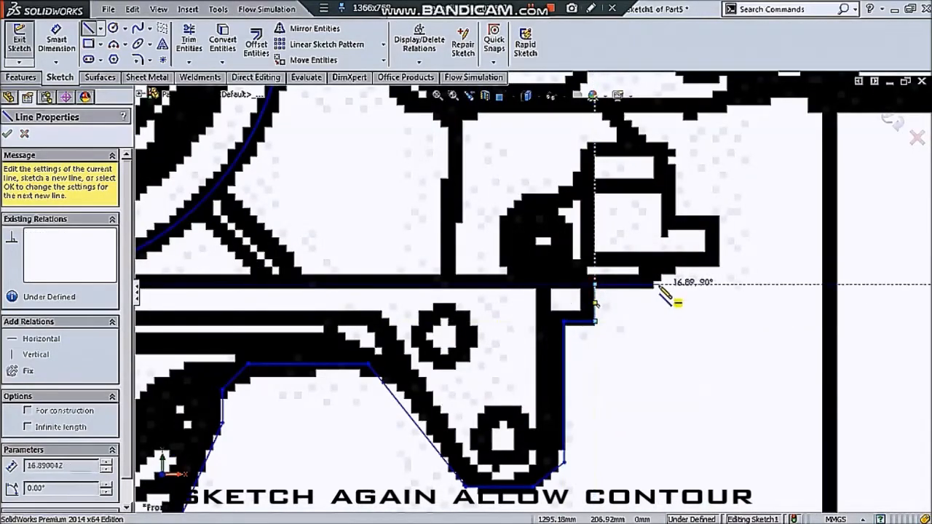
click(718, 282)
scroll(718, 267, up, 4)
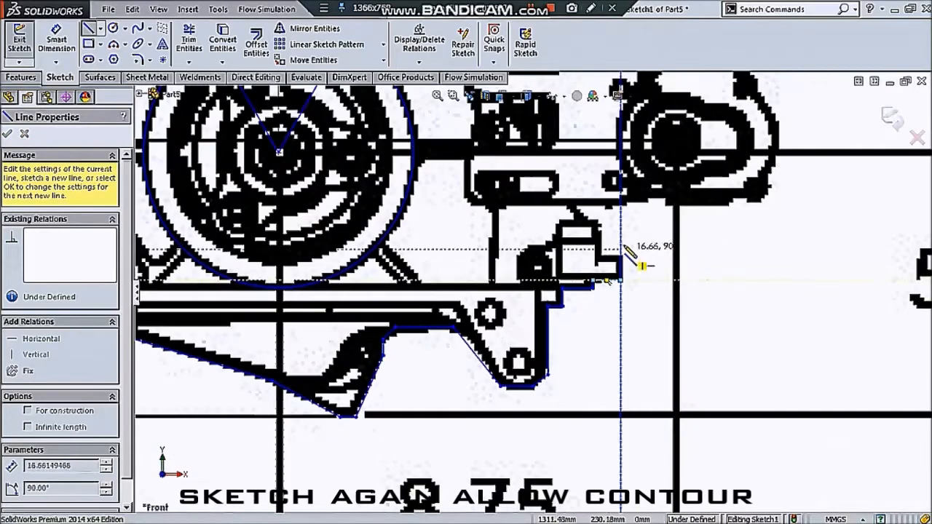
scroll(621, 249, down, 3)
key(Escape)
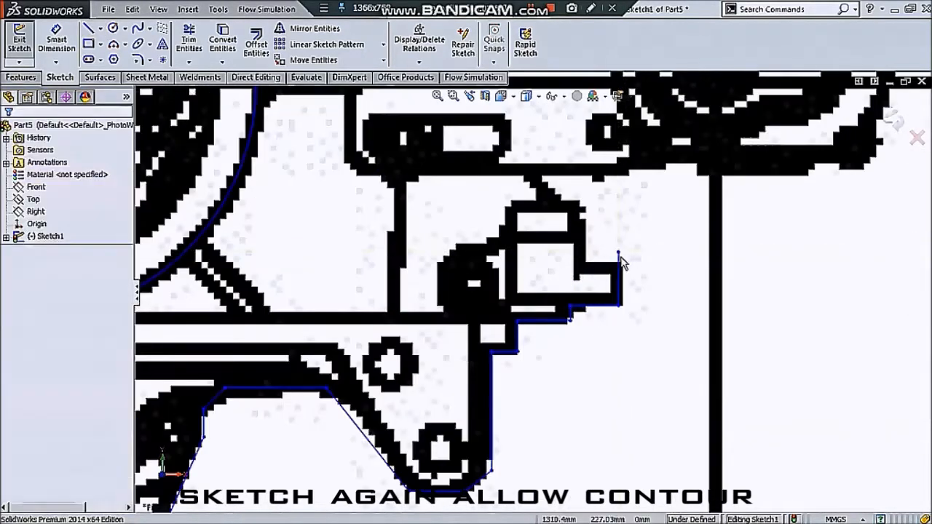
drag(618, 252, 619, 268)
Step: Continue the contour around the small block's upper edges and along the underside of the right accessory housing, ending the line chain there
scroll(619, 262, up, 6)
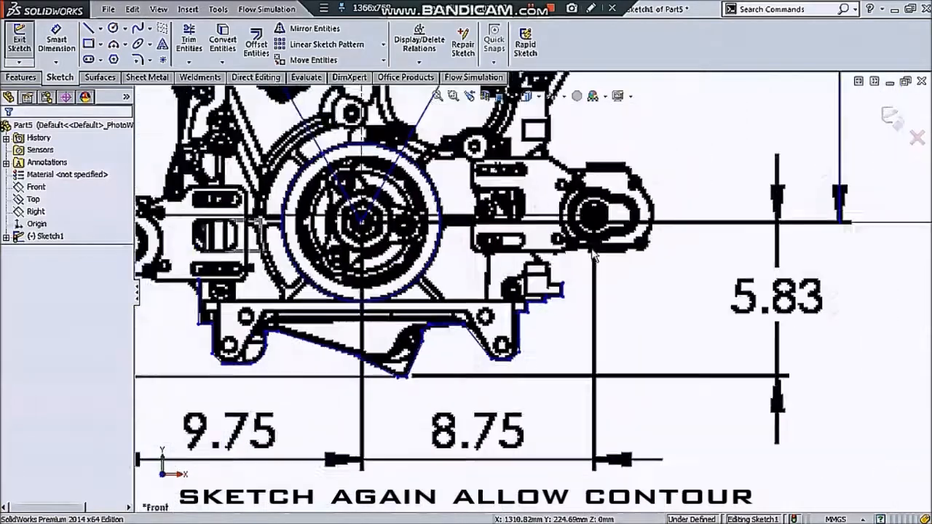
scroll(591, 153, down, 5)
scroll(510, 179, up, 2)
click(88, 28)
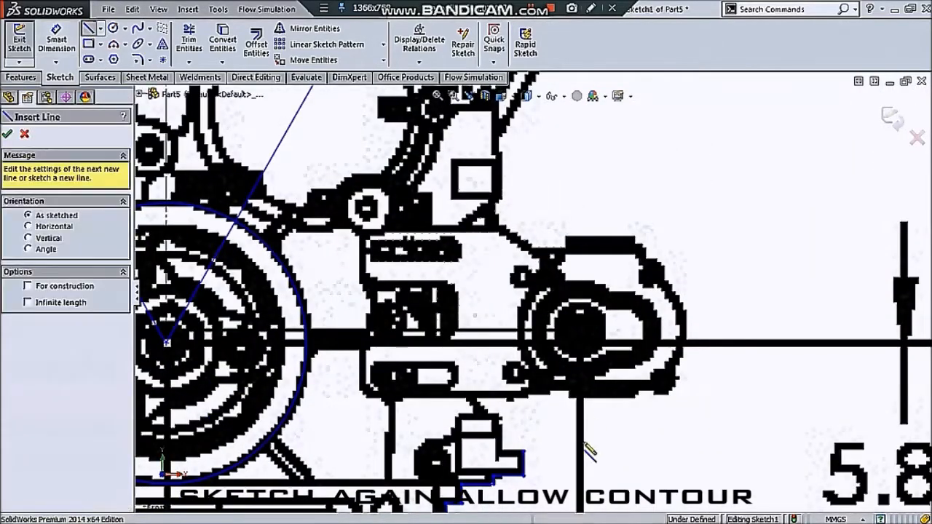
scroll(551, 436, down, 3)
click(553, 424)
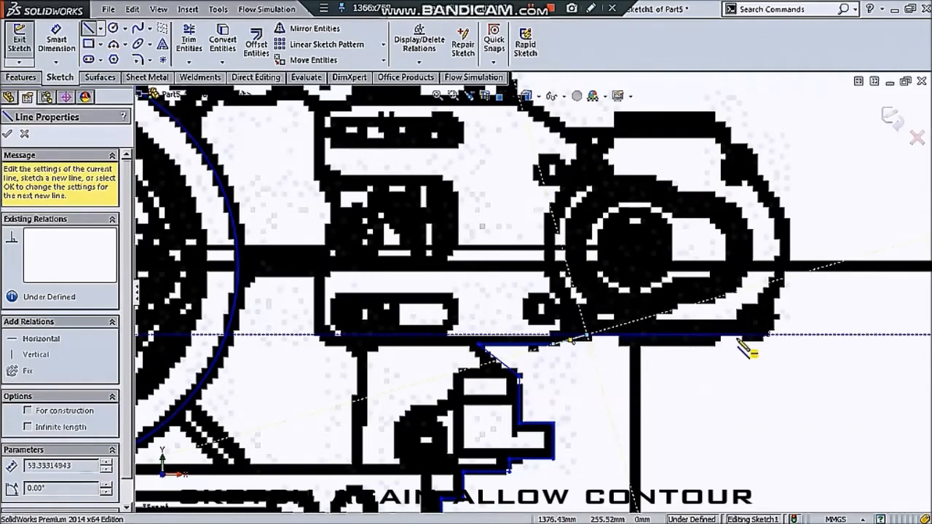
scroll(743, 350, up, 6)
key(Escape)
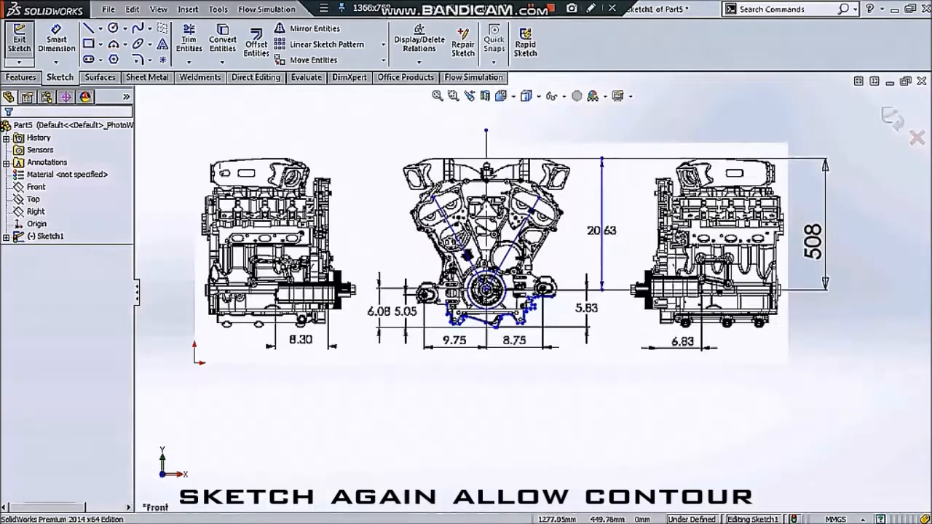
Step: Sketch a circle around the shaft at the centre of the right accessory housing
scroll(575, 298, down, 4)
scroll(570, 328, down, 2)
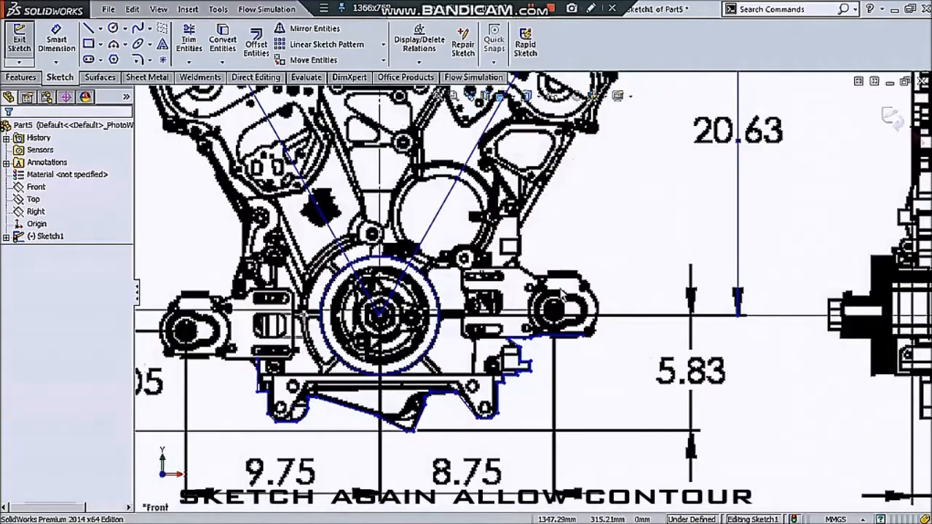
click(113, 28)
scroll(619, 357, down, 3)
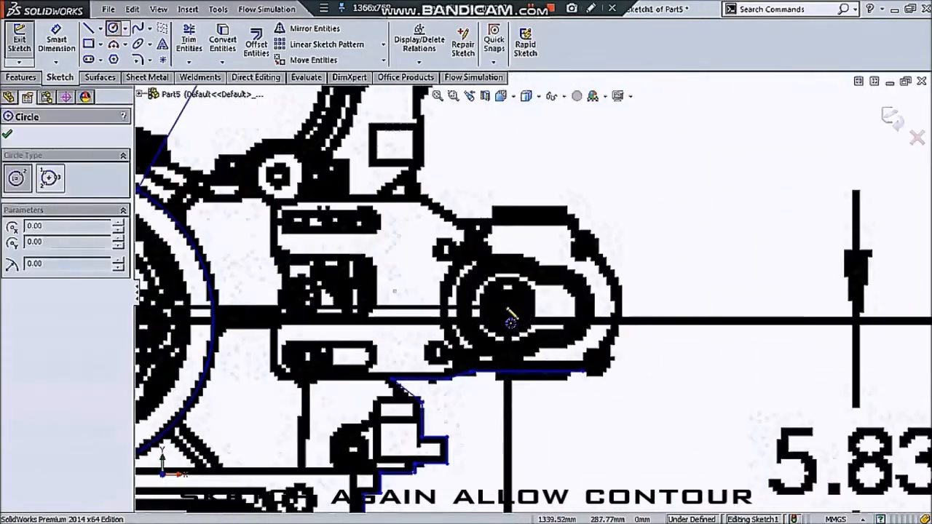
click(505, 306)
click(518, 353)
key(Escape)
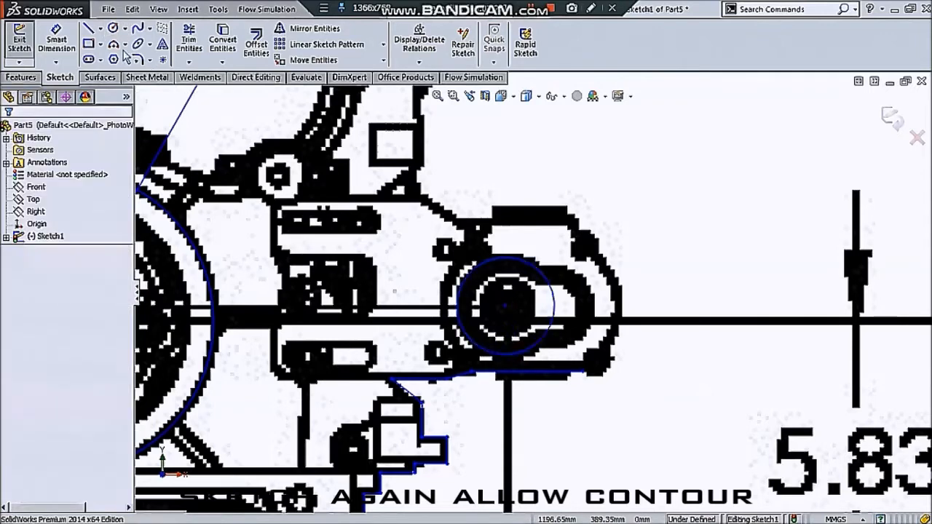
Step: Sketch a larger concentric circle reaching the outer edge of the right accessory housing
click(113, 28)
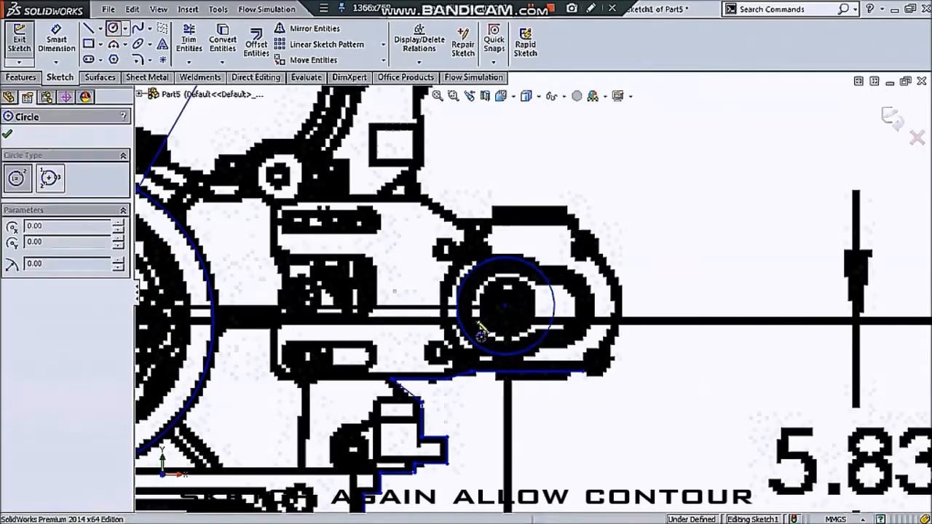
click(505, 305)
click(614, 327)
scroll(614, 327, up, 1)
key(Escape)
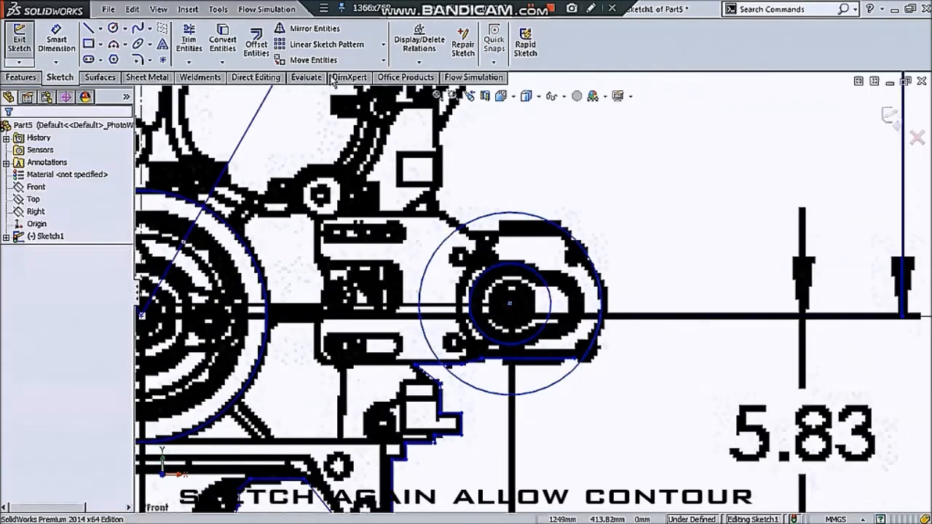
Step: Trace lines along the right accessory housing's top, up its slope to the engine block, and vertically past the small square
click(88, 28)
scroll(576, 242, down, 2)
click(588, 248)
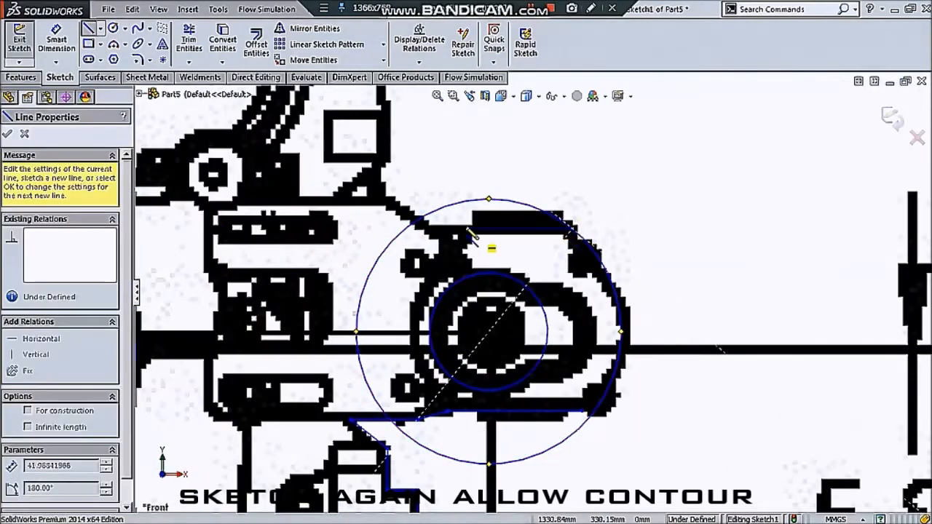
scroll(437, 235, up, 5)
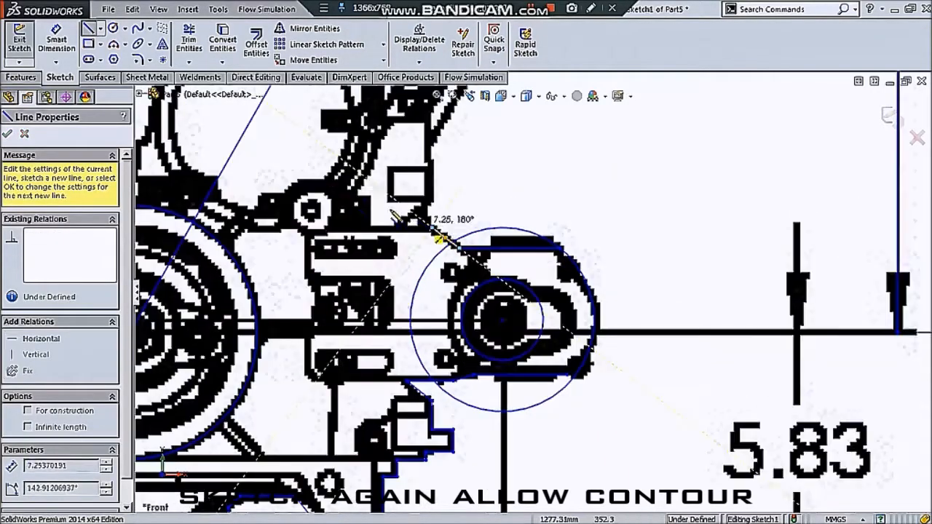
scroll(496, 258, down, 6)
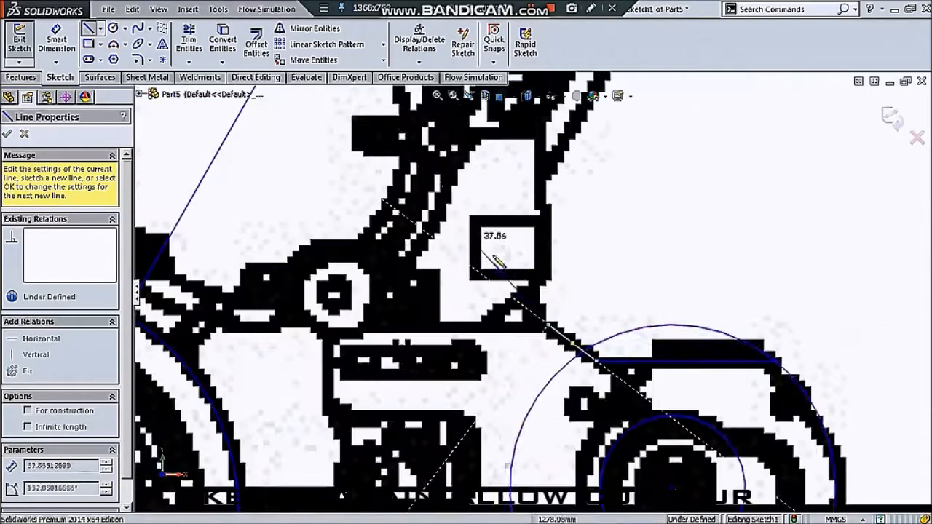
click(557, 188)
Step: Continue with a sloping line about 138 mm long to the right cylinder head and trace around its lower corner to the outermost lug
scroll(557, 188, up, 4)
scroll(582, 240, down, 4)
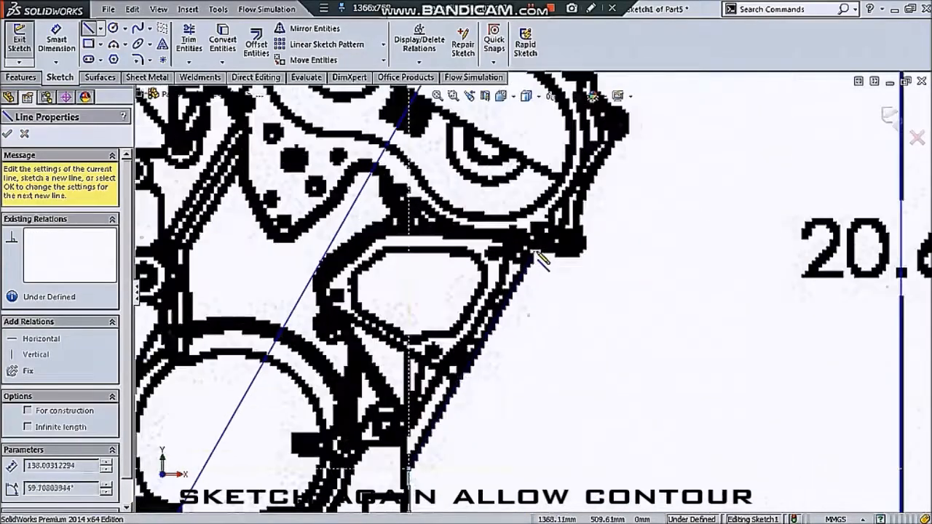
click(581, 251)
click(584, 202)
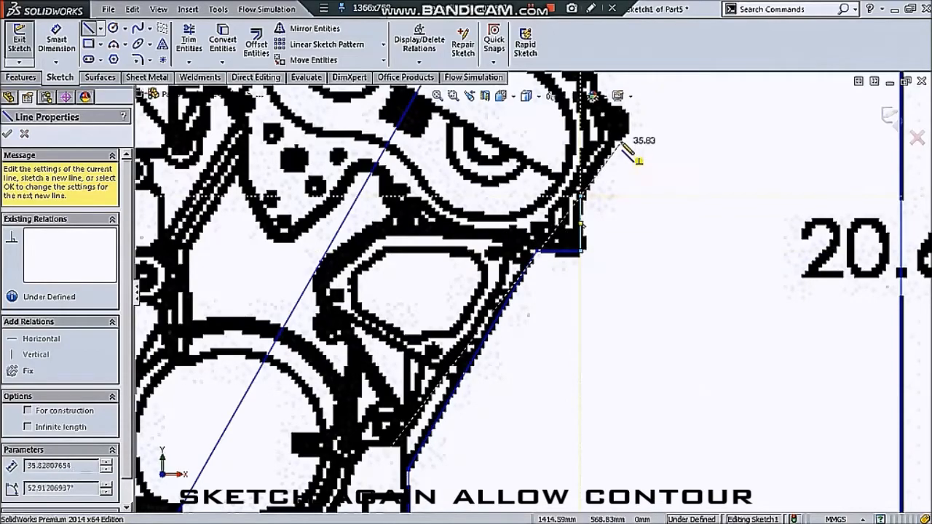
scroll(619, 145, up, 4)
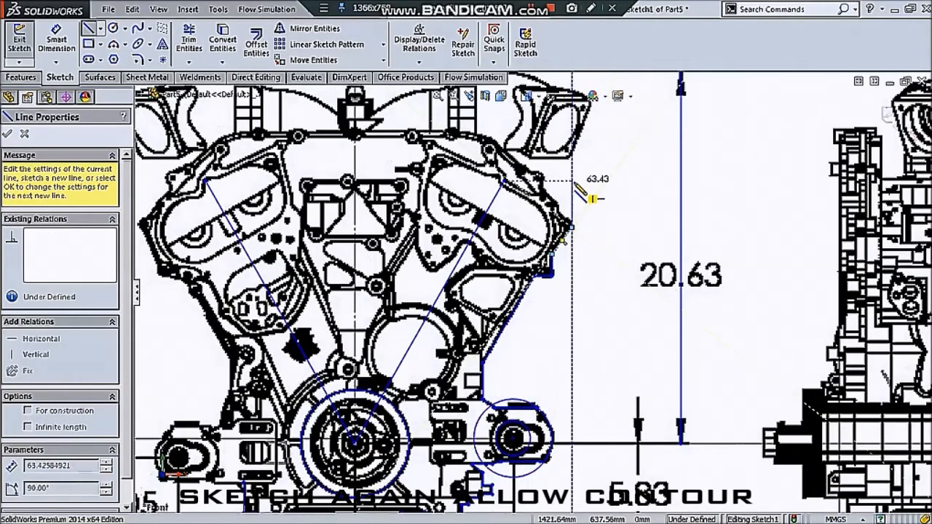
scroll(579, 196, down, 5)
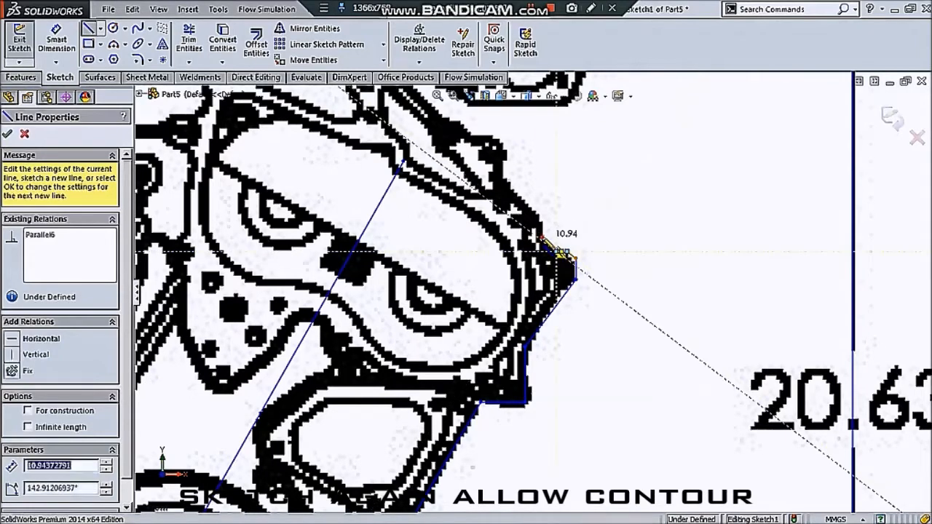
Step: Trace the right cylinder head's stepped outer edge from the outermost lug up and around the upper lug
click(539, 220)
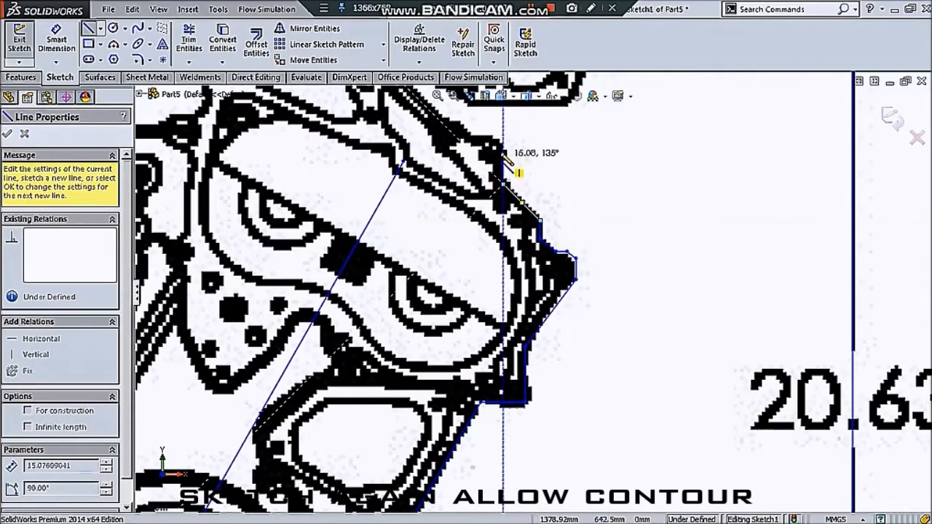
click(501, 138)
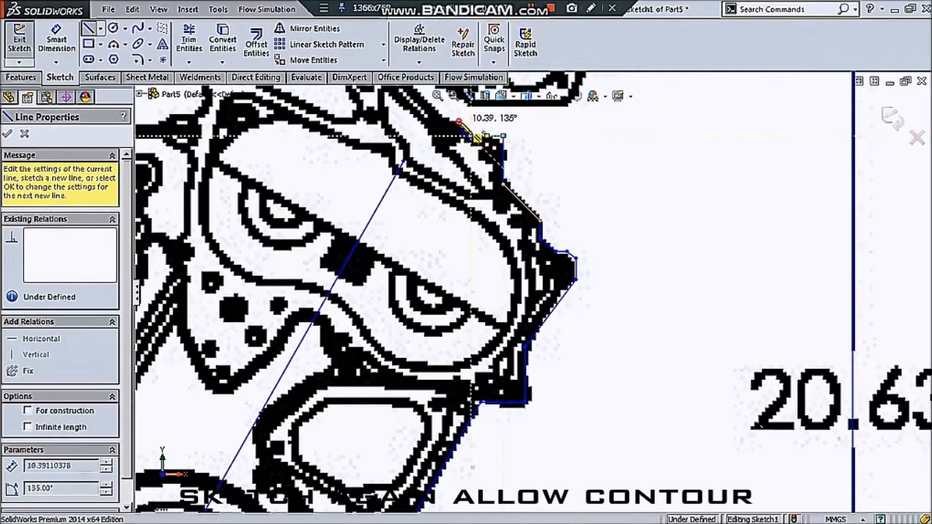
scroll(457, 128, down, 2)
scroll(493, 183, up, 8)
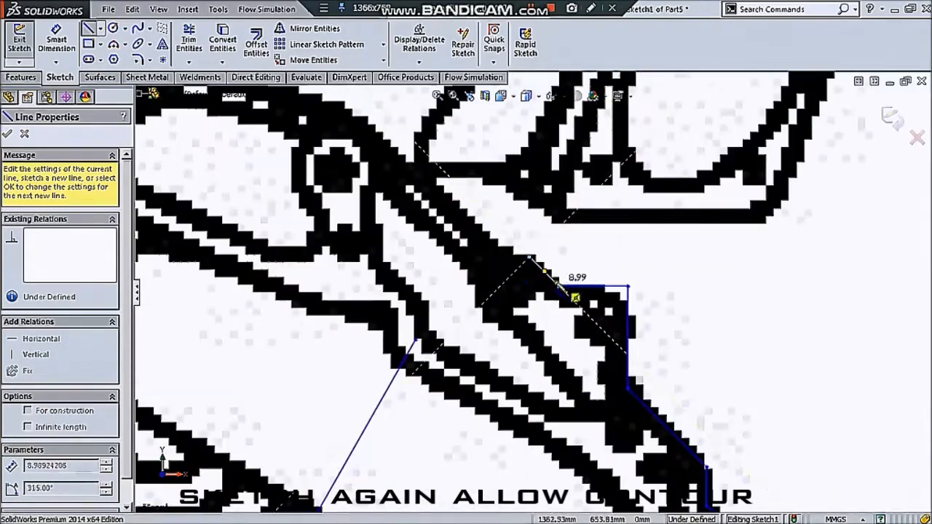
scroll(509, 252, down, 3)
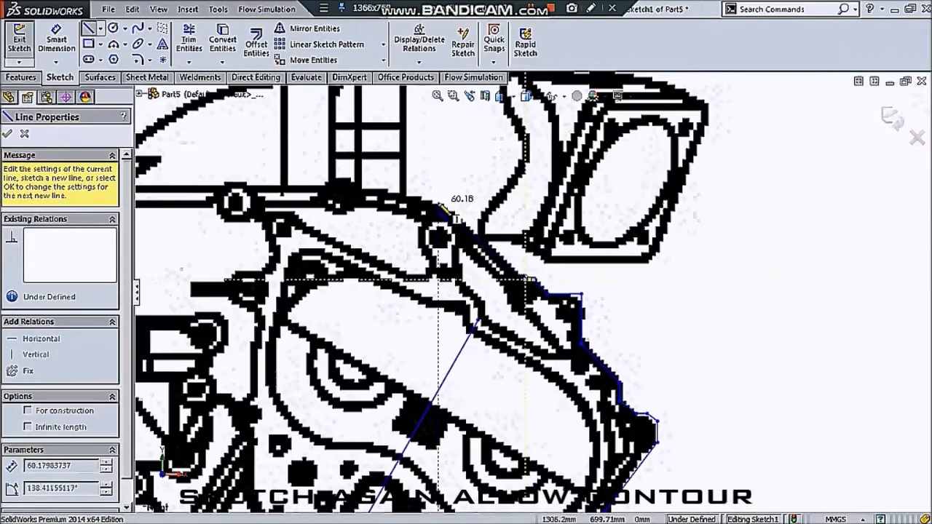
Step: Draw the sloping line along the head's upper outer edge, then align it with the drawing and shorten it to the curve's start
click(432, 188)
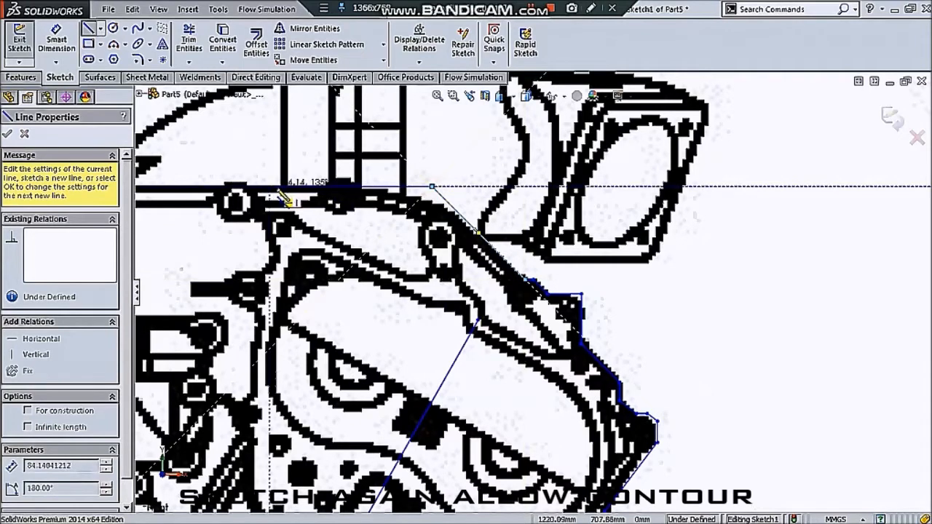
key(Escape)
click(448, 211)
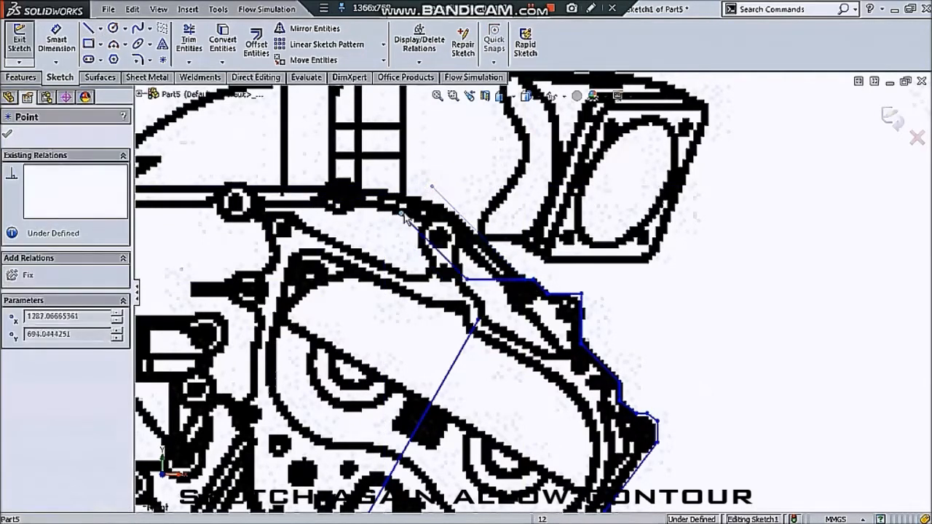
drag(448, 211, 450, 205)
click(520, 278)
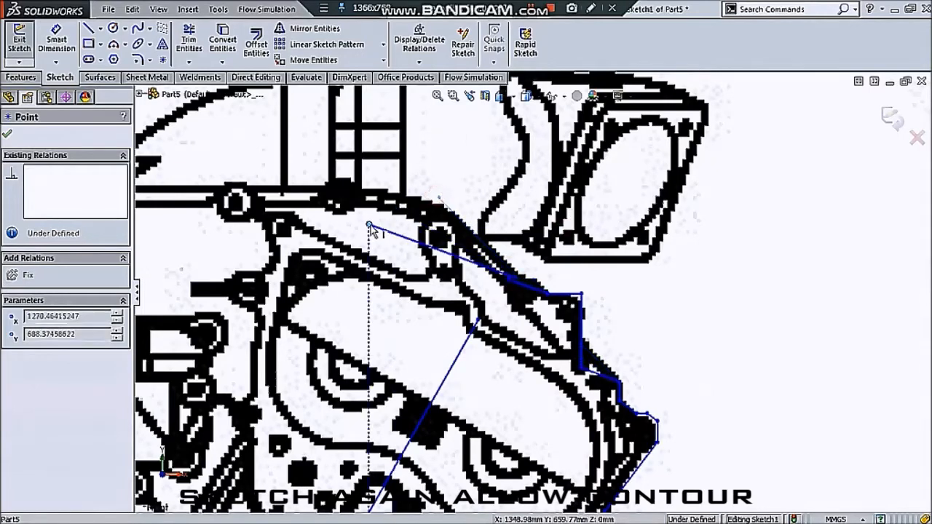
click(489, 248)
key(Escape)
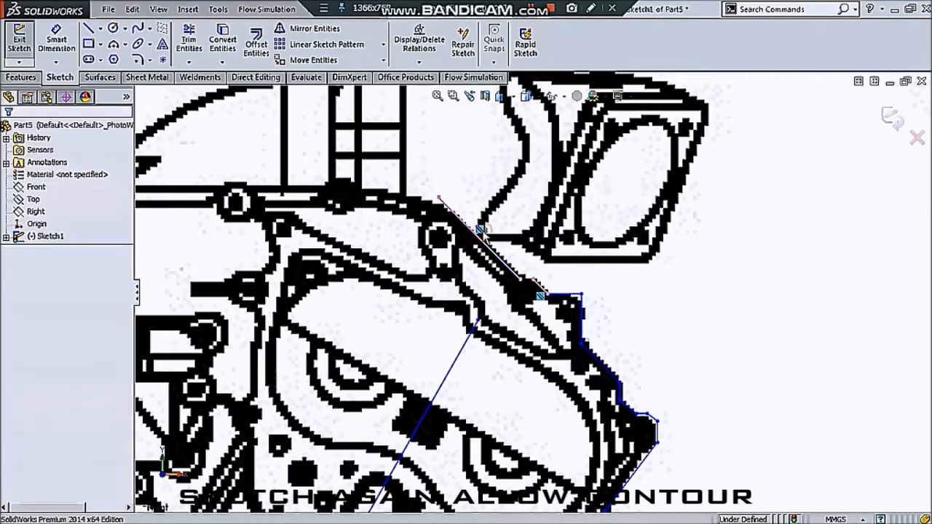
drag(436, 198, 477, 244)
Step: Sketch a three-point arc over the right head's rounded upper corner, from the sloping line's end to the flat top
key(a)
click(479, 235)
click(405, 194)
click(442, 216)
key(Escape)
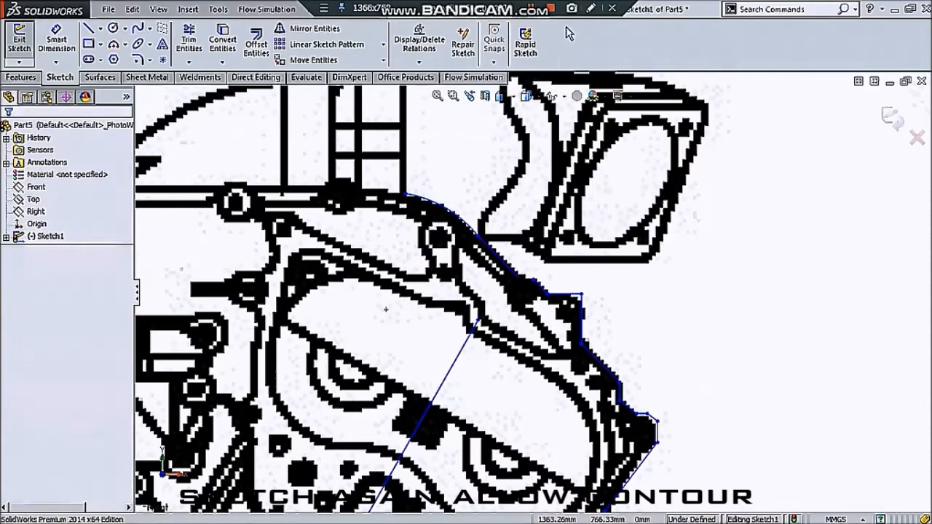
Step: Trace lines from the arc's end across the right head's flat top and down its stepped inner edge
click(89, 28)
click(405, 194)
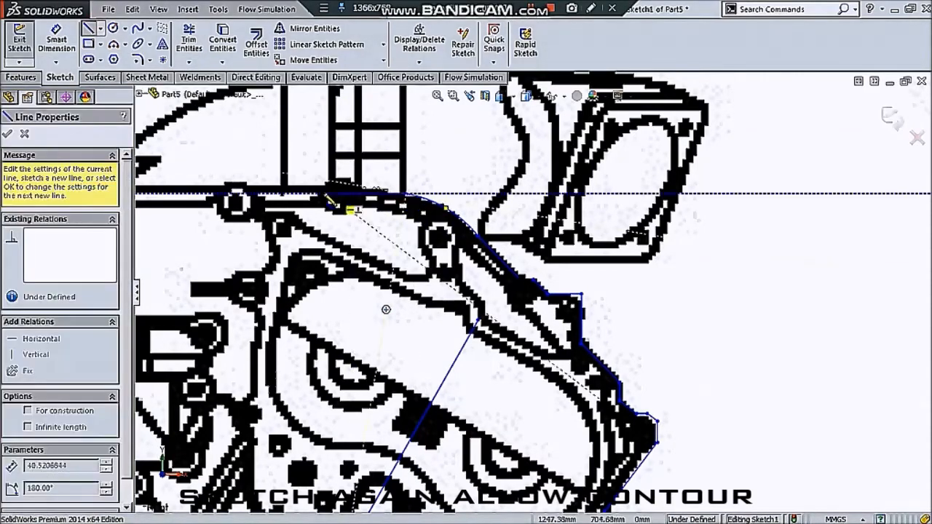
click(267, 195)
scroll(271, 280, up, 3)
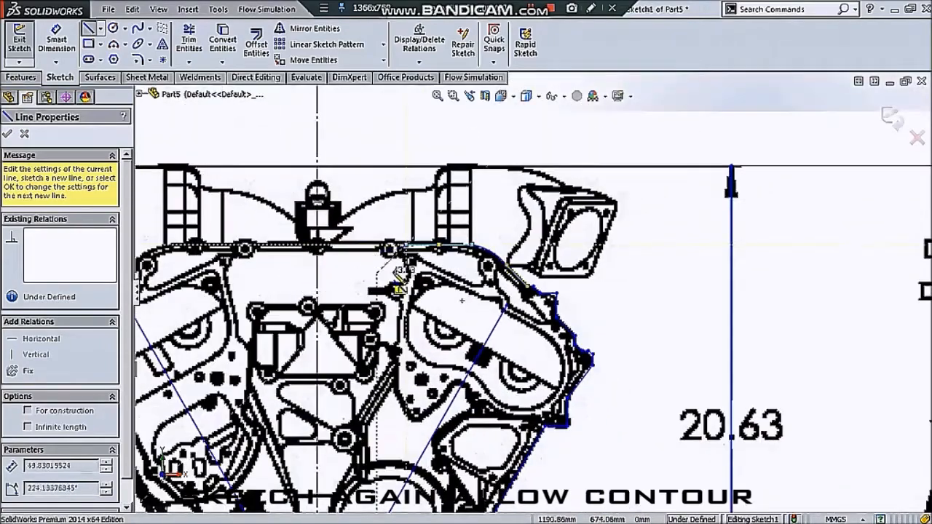
scroll(401, 277, down, 4)
click(448, 293)
click(434, 308)
scroll(437, 339, up, 1)
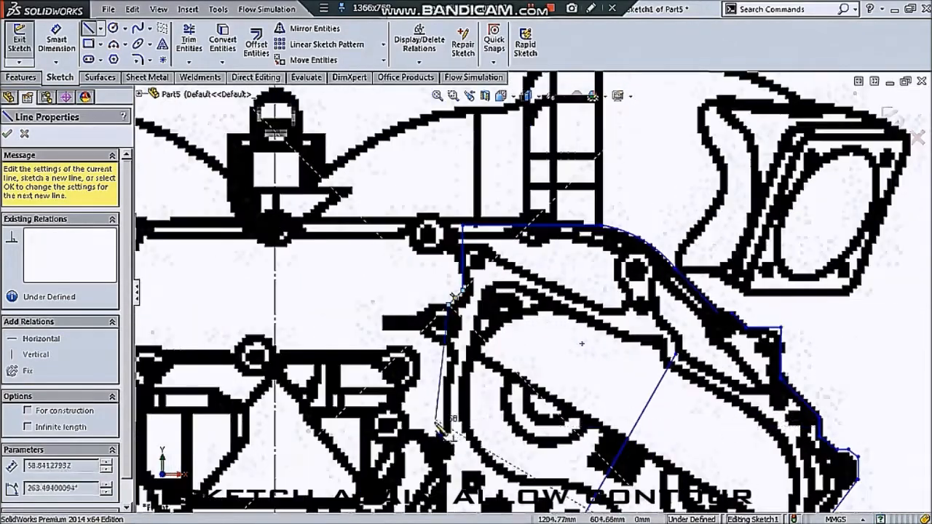
click(443, 428)
Step: Continue the contour diagonally down the inside of the V to the vertical centerline and end the line chain
scroll(486, 412, up, 4)
scroll(474, 380, down, 3)
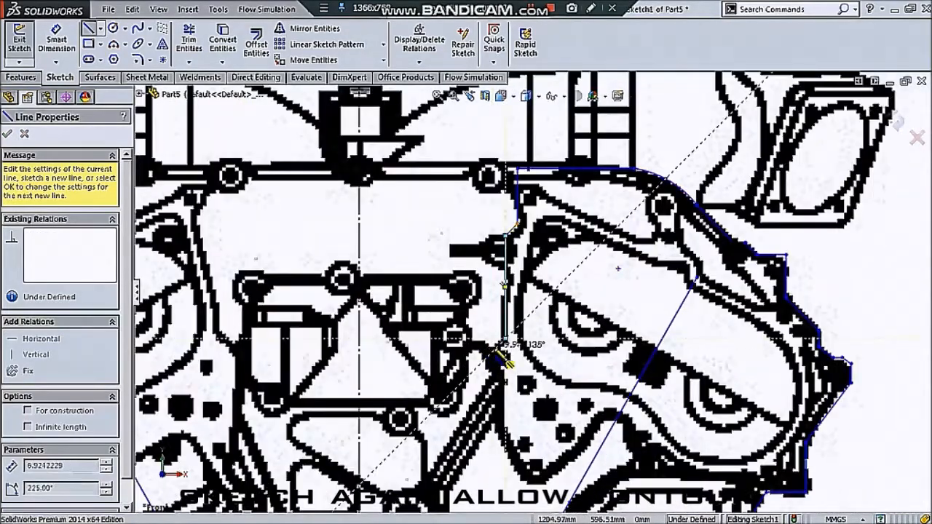
scroll(510, 387, up, 2)
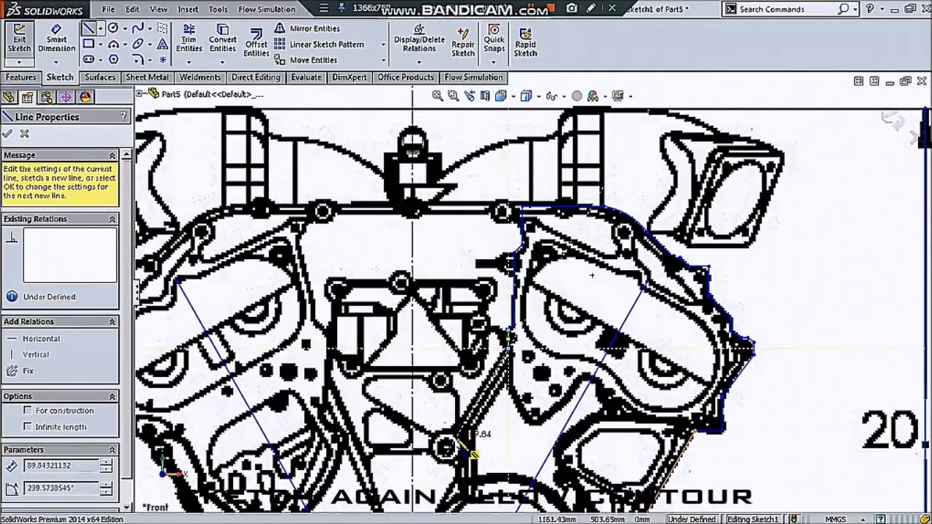
scroll(474, 449, up, 3)
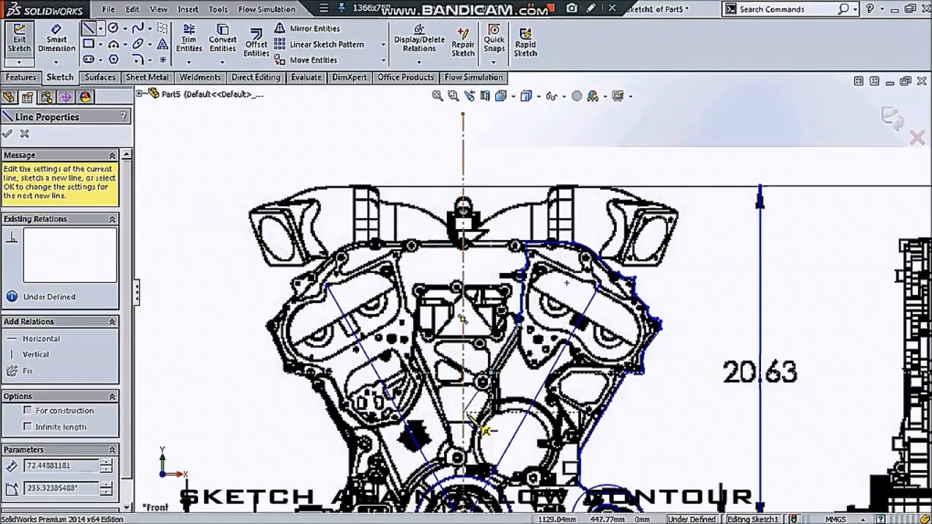
key(Escape)
scroll(532, 294, up, 4)
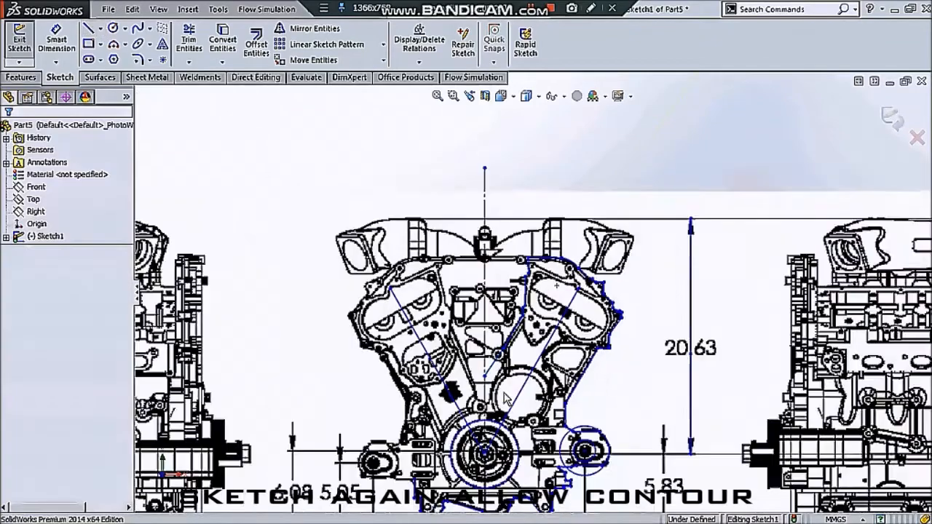
Step: Mirror the right cylinder head contour about the vertical centerline, keeping the original
mouse_move(458, 191)
mouse_down()
mouse_move(628, 408)
mouse_move(466, 240)
mouse_move(635, 396)
mouse_up()
click(326, 32)
click(492, 321)
scroll(441, 312, down, 2)
scroll(440, 303, down, 3)
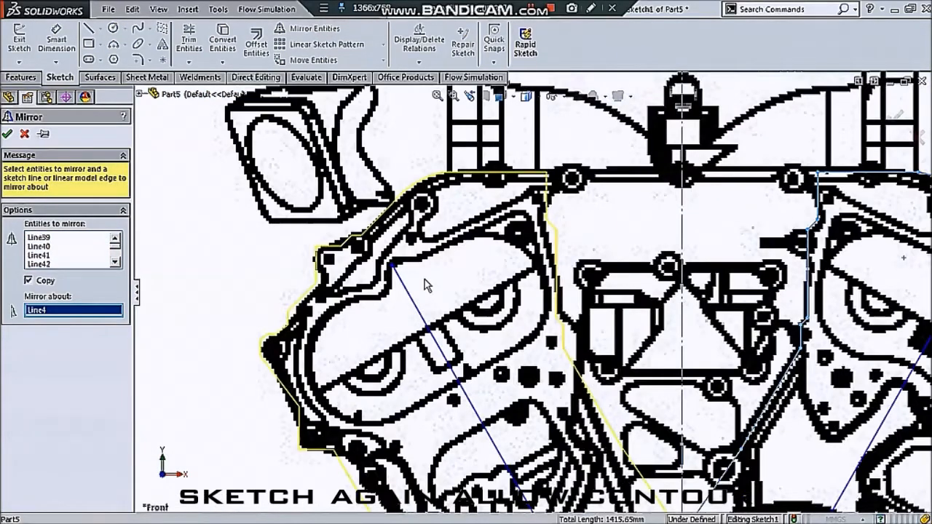
scroll(425, 286, up, 2)
scroll(436, 301, up, 2)
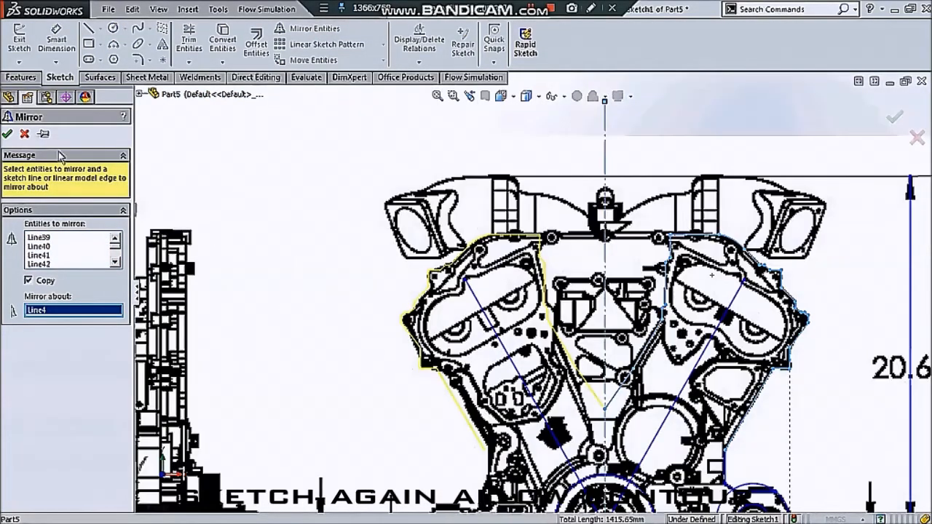
click(8, 134)
Step: Move the lower endpoint of the mirrored outer sloping line onto the engine's left edge
scroll(488, 346, down, 5)
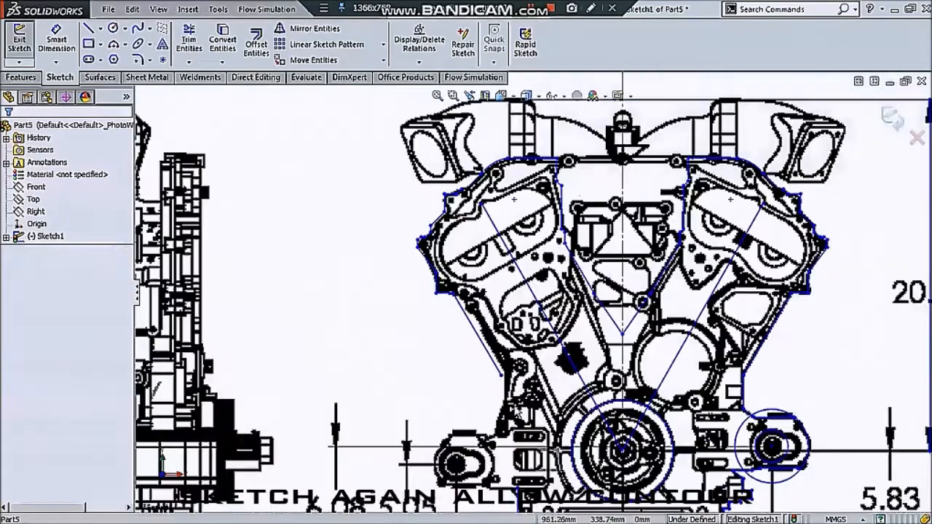
drag(492, 348, 498, 342)
scroll(498, 342, up, 2)
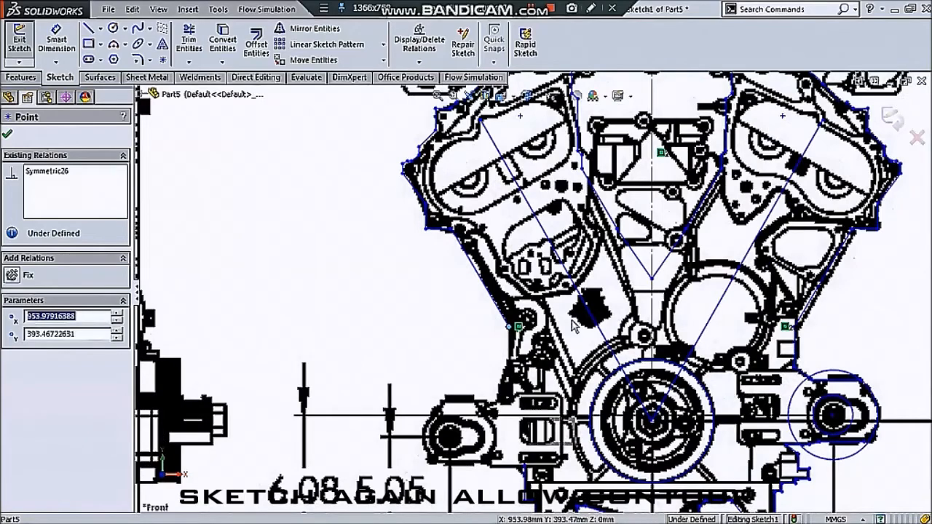
click(581, 294)
scroll(515, 308, down, 1)
scroll(510, 344, up, 3)
scroll(695, 318, down, 3)
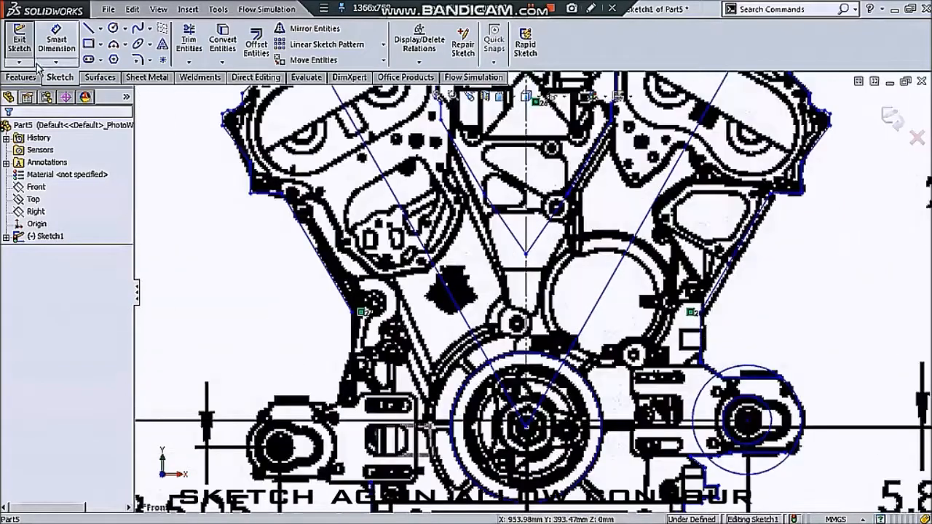
Step: Trace connected lines from the lower end of the left sloping line down the block's stepped left edge to the left pulley housing
click(88, 28)
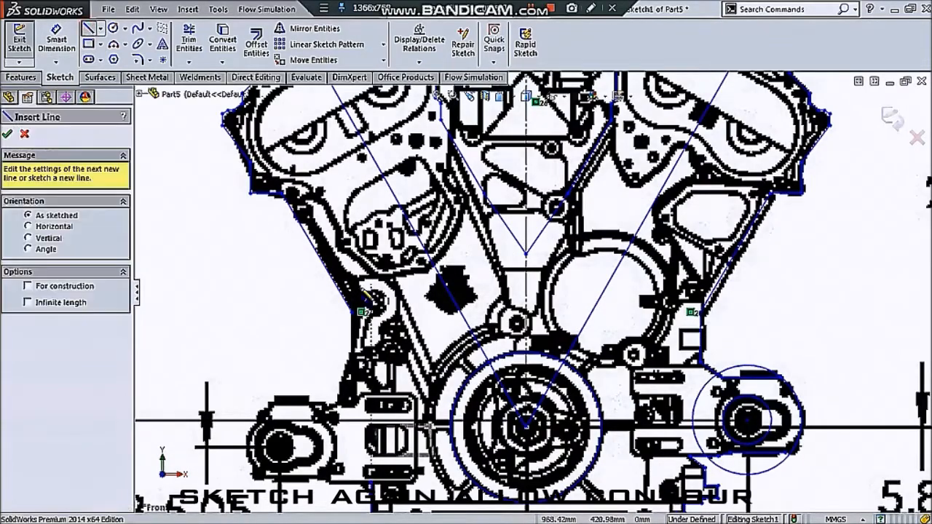
scroll(380, 324, down, 2)
click(370, 315)
click(351, 420)
click(351, 445)
scroll(351, 446, up, 4)
scroll(448, 382, down, 3)
scroll(461, 373, up, 2)
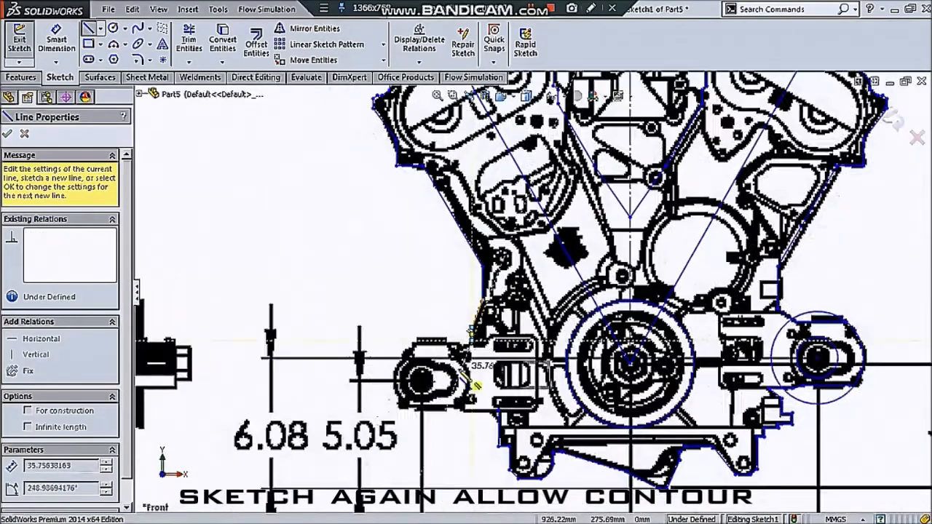
scroll(475, 384, down, 5)
click(458, 303)
scroll(450, 304, up, 5)
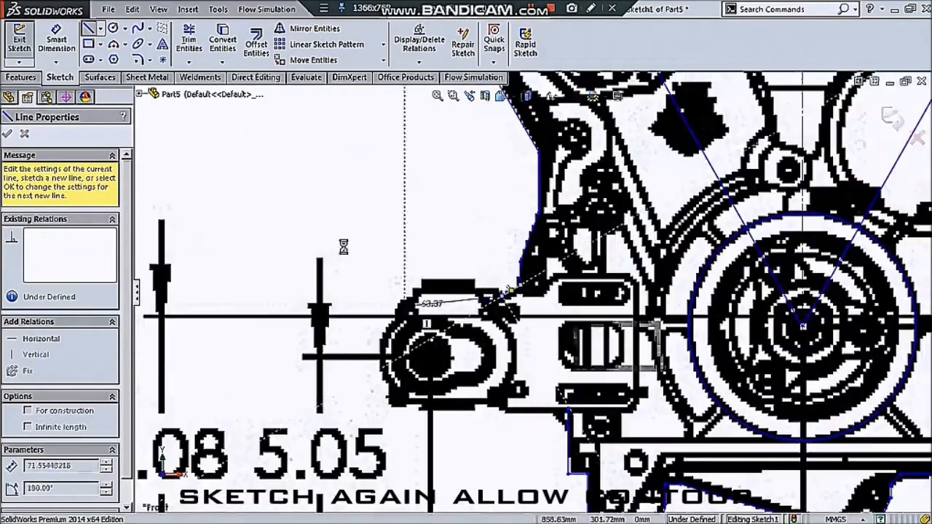
Step: Draw two concentric circles on the left pulley, one around its hub and one about 30 mm in radius
click(113, 28)
scroll(365, 341, down, 2)
click(464, 362)
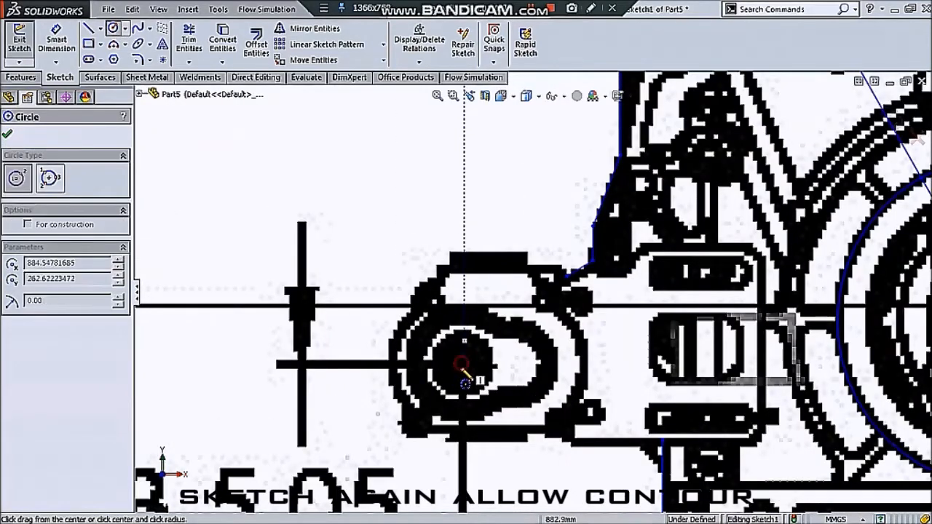
click(481, 380)
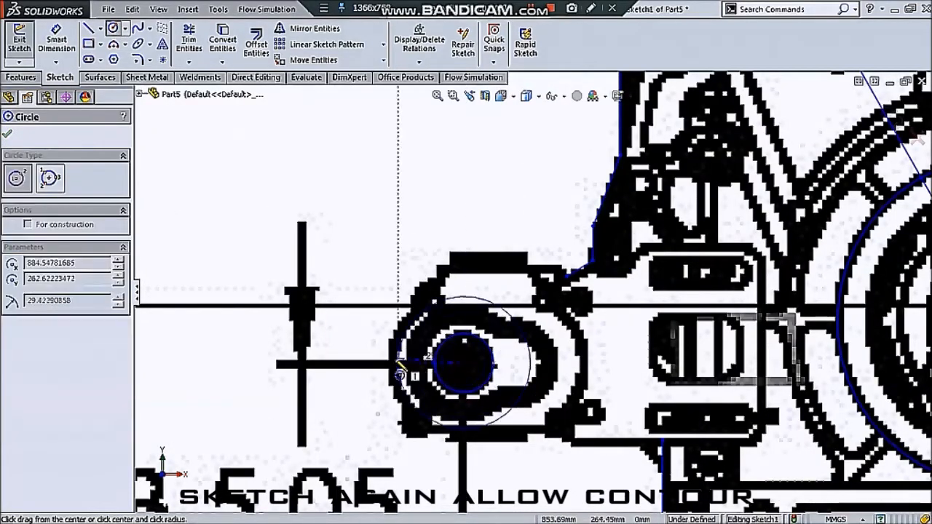
click(394, 358)
scroll(526, 299, up, 4)
scroll(545, 293, down, 4)
key(Escape)
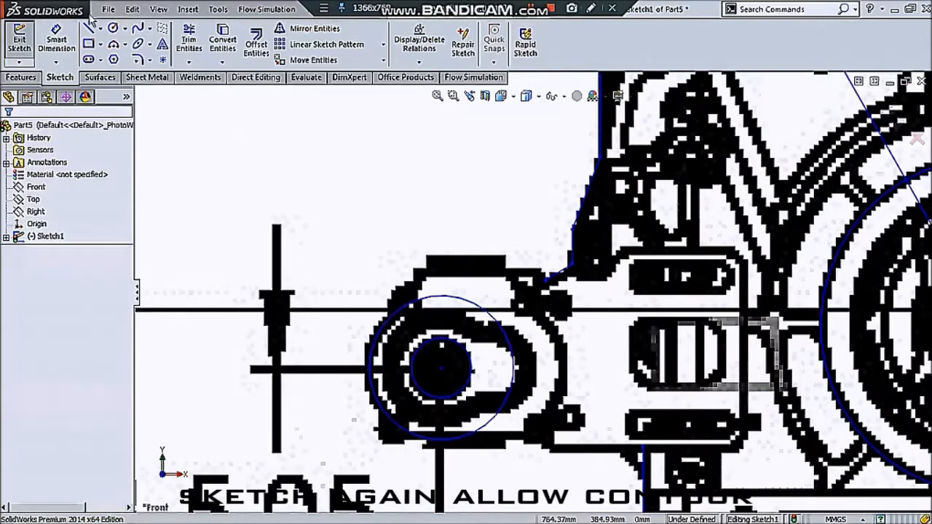
Step: Add a larger concentric circle around the left pulley and move the contour's open endpoint further inside it
click(112, 28)
click(441, 367)
click(566, 371)
key(Escape)
click(515, 275)
drag(517, 273, 536, 293)
scroll(537, 295, up, 4)
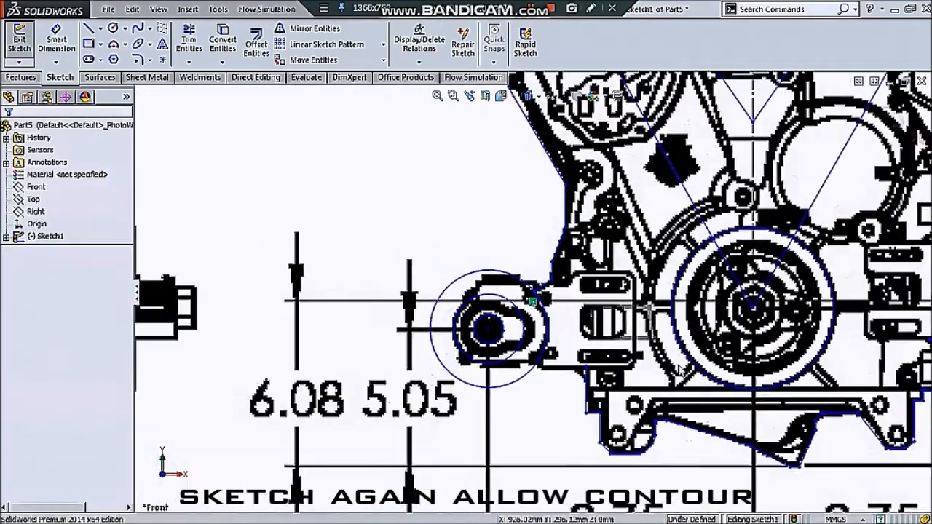
scroll(706, 380, down, 2)
Step: Draw a nearly horizontal line from the block's lower-left contour end to the left pulley's outer circle, closing the outline
click(93, 29)
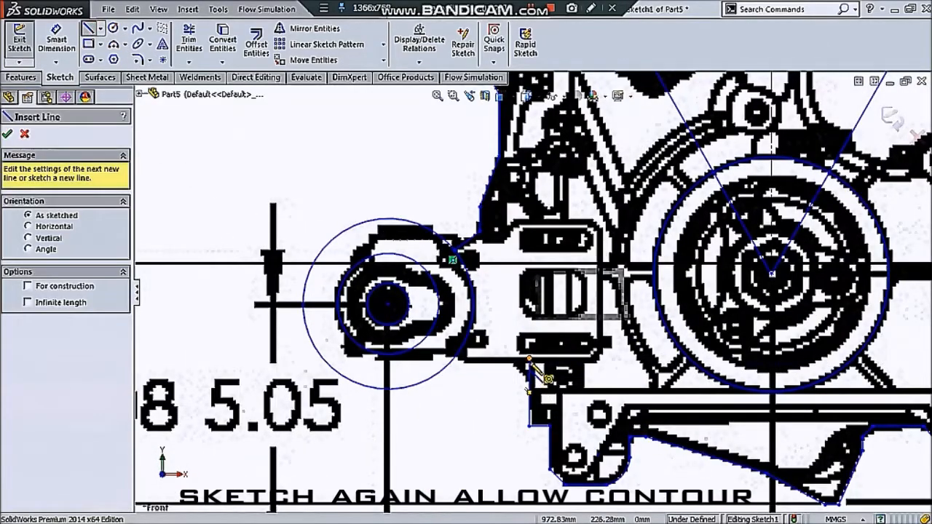
click(529, 359)
click(449, 360)
key(Escape)
Step: Start an Extruded Boss and select the main engine body and both regions of the central crank circle as contours
scroll(466, 364, up, 6)
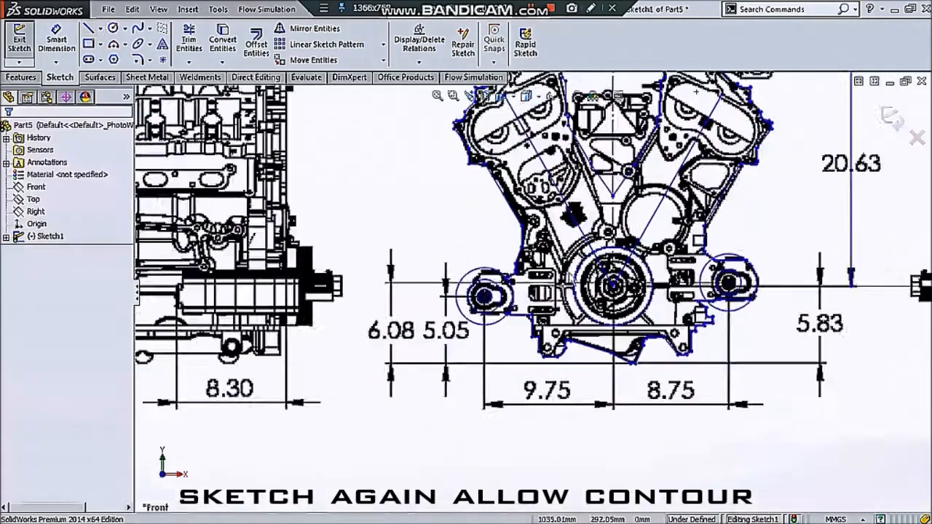
scroll(584, 185, down, 2)
scroll(560, 182, up, 2)
scroll(539, 182, down, 1)
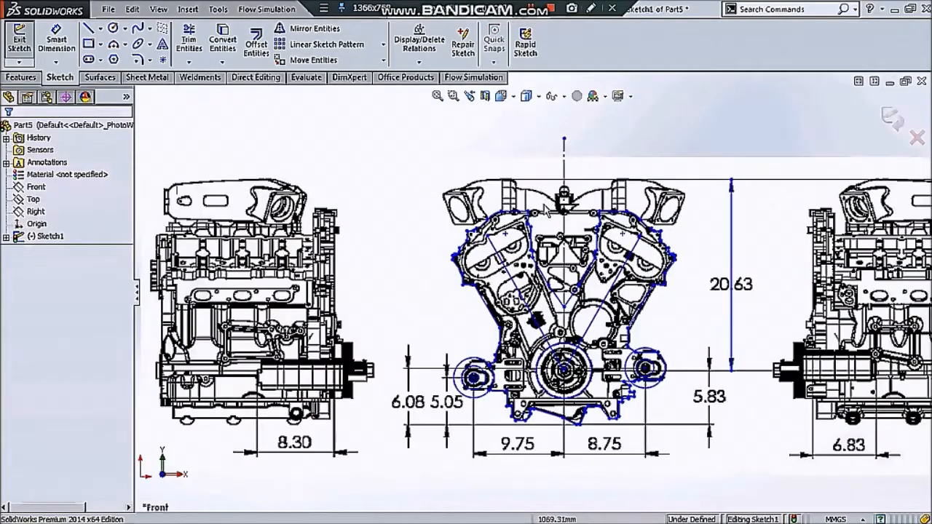
click(20, 77)
click(25, 43)
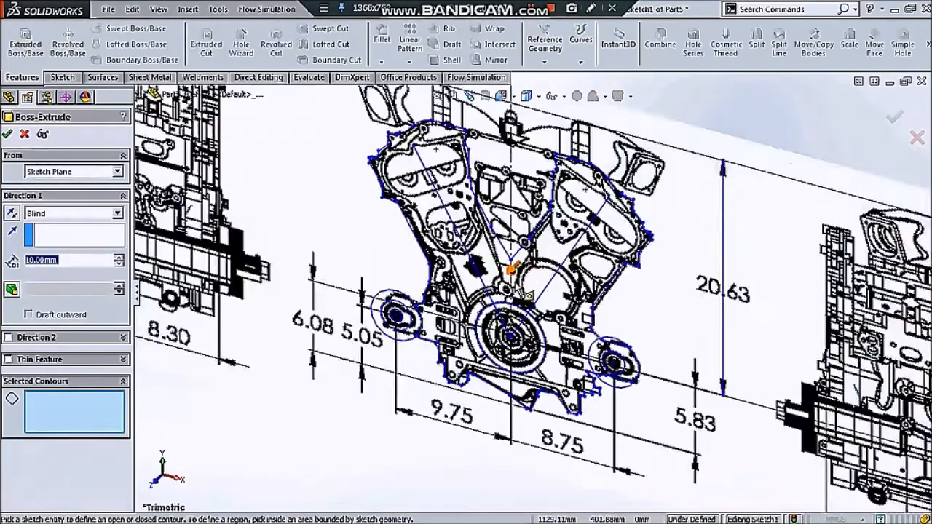
click(521, 284)
scroll(507, 335, down, 6)
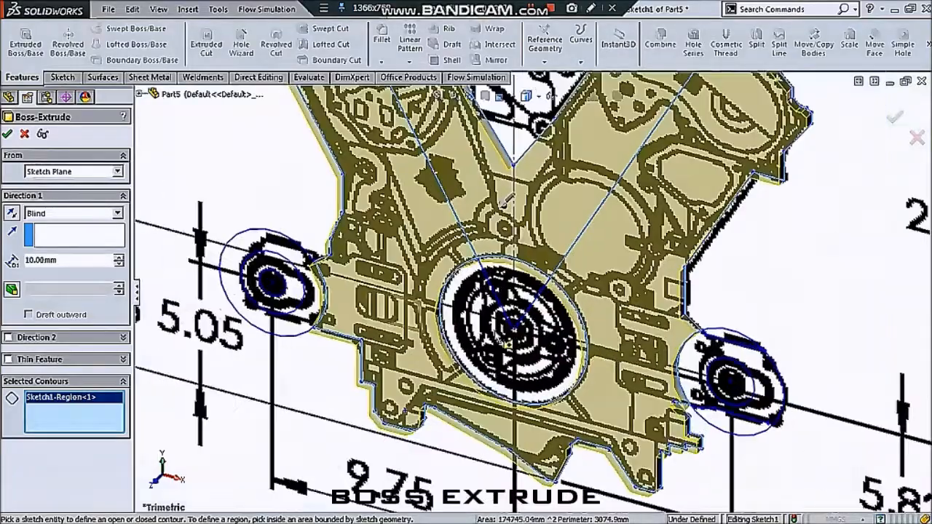
click(464, 323)
scroll(519, 306, down, 1)
click(524, 280)
Step: Add the right pulley's regions to the extrusion's selected contours
scroll(546, 290, up, 1)
scroll(761, 368, down, 2)
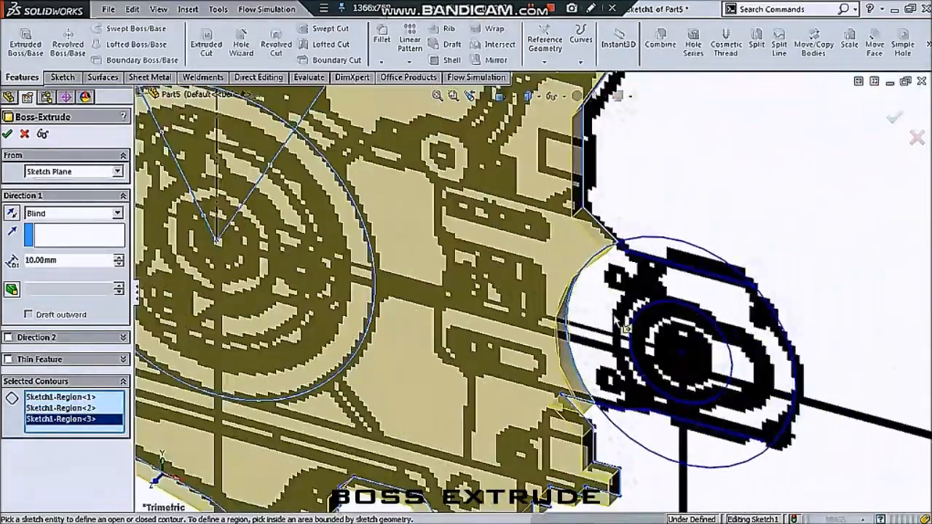
click(750, 364)
click(657, 352)
click(676, 253)
scroll(579, 273, up, 5)
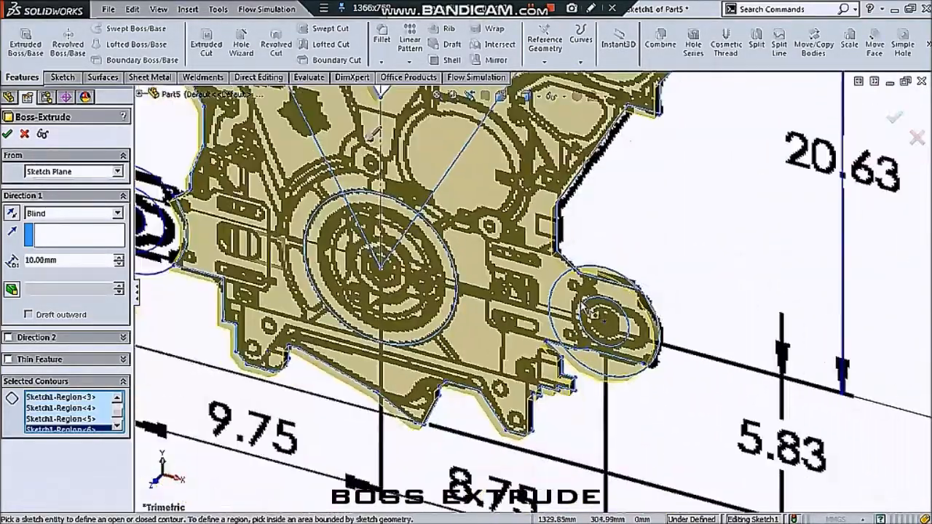
Step: Add the left pulley's regions to the extrusion's selected contours
scroll(579, 277, down, 7)
scroll(588, 261, up, 5)
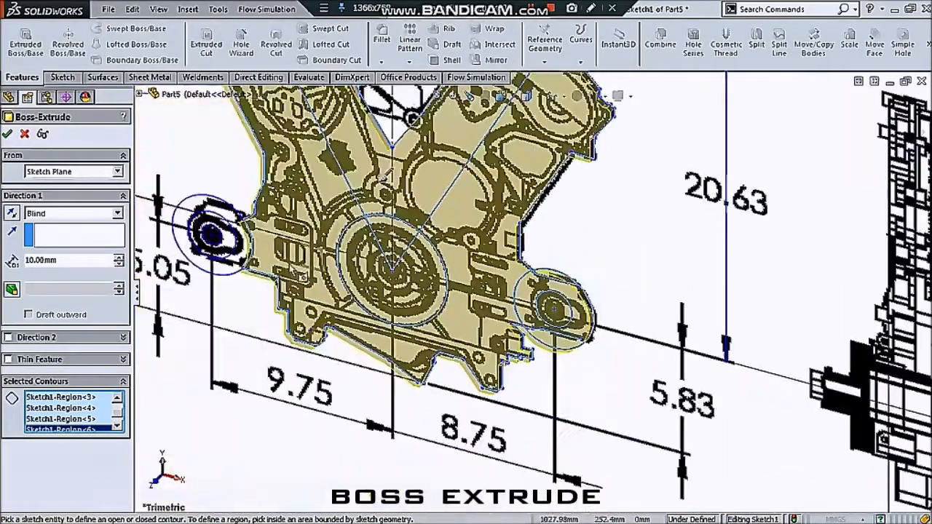
scroll(225, 241, down, 5)
click(466, 286)
click(502, 310)
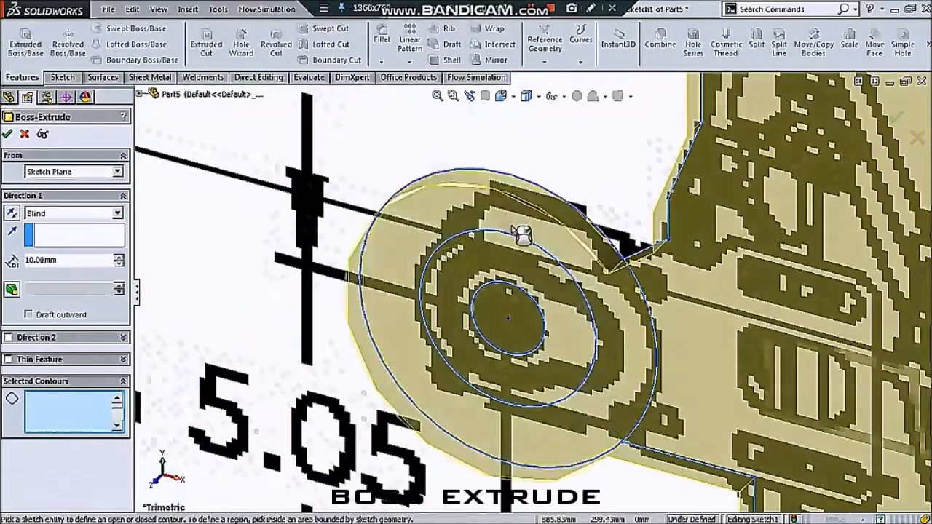
scroll(502, 310, up, 5)
Step: Change the extrusion's end condition, set its depth to 60 mm and create the boss
scroll(697, 332, up, 2)
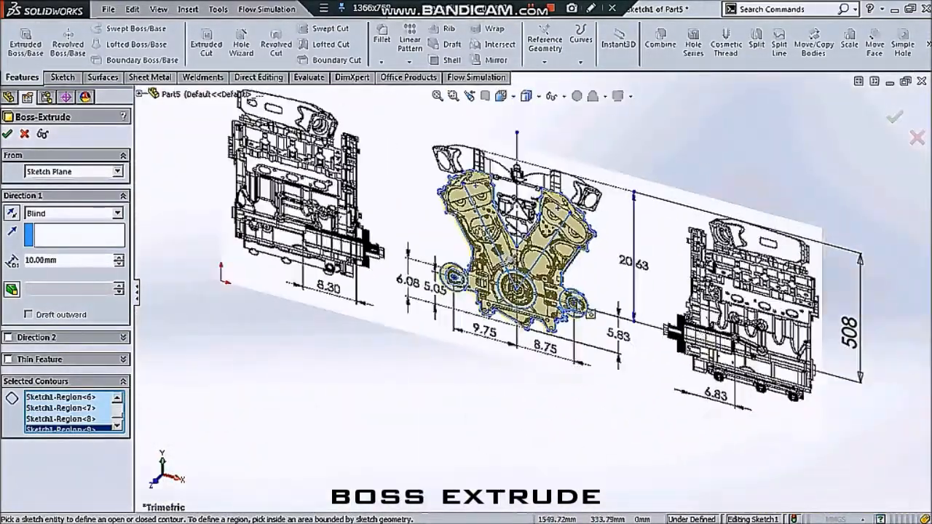
scroll(430, 217, down, 2)
mouse_move(418, 212)
middle_down()
mouse_move(361, 224)
mouse_move(396, 227)
middle_up()
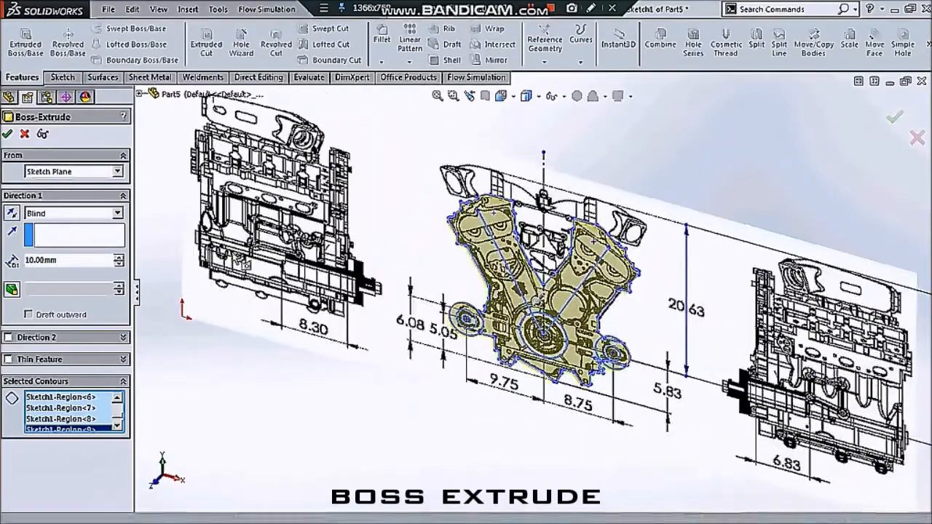
click(59, 216)
click(47, 273)
text(60)
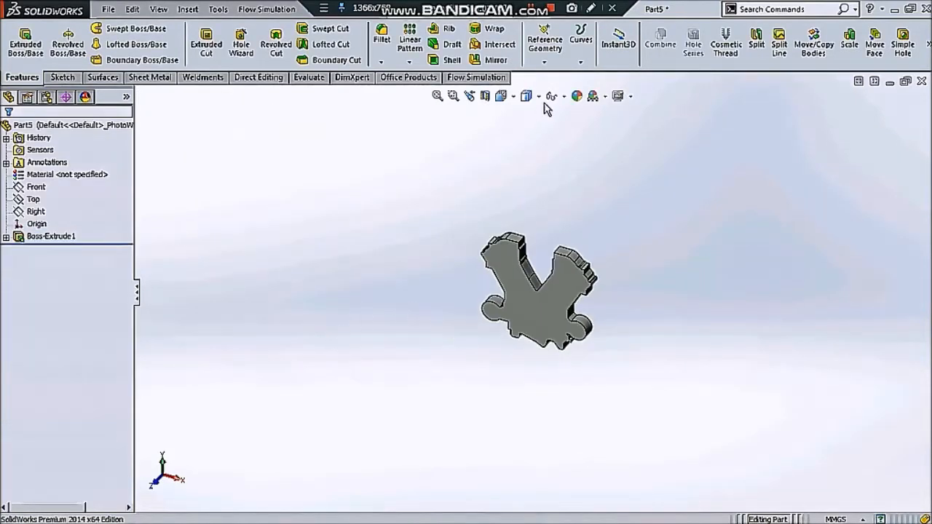
Step: Show the boss's sketch with its reference drawing and orient the view normal to the Front plane
click(554, 96)
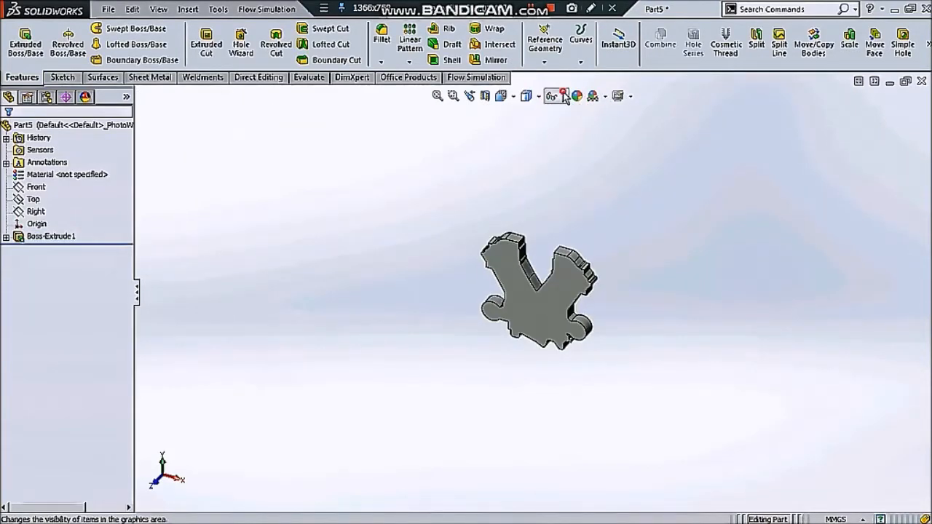
click(565, 98)
click(7, 236)
click(59, 248)
click(86, 212)
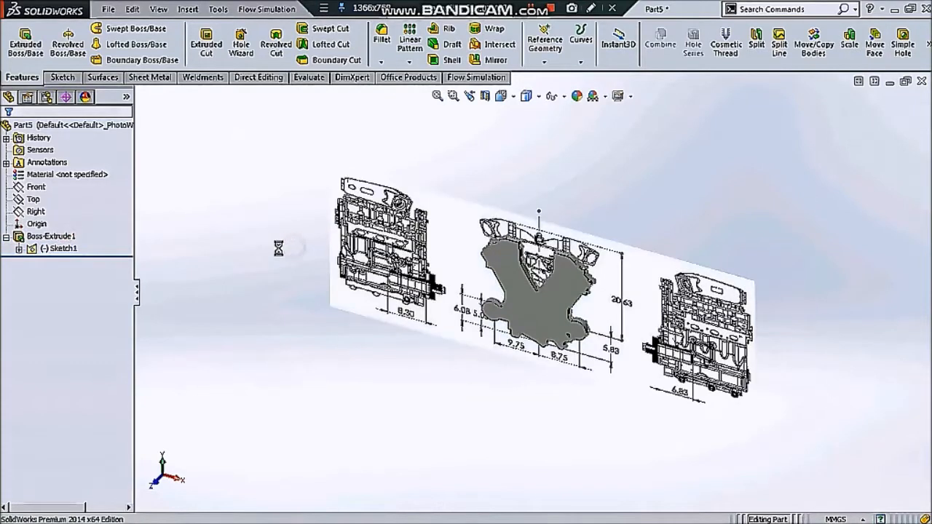
click(36, 186)
click(81, 167)
scroll(728, 299, down, 6)
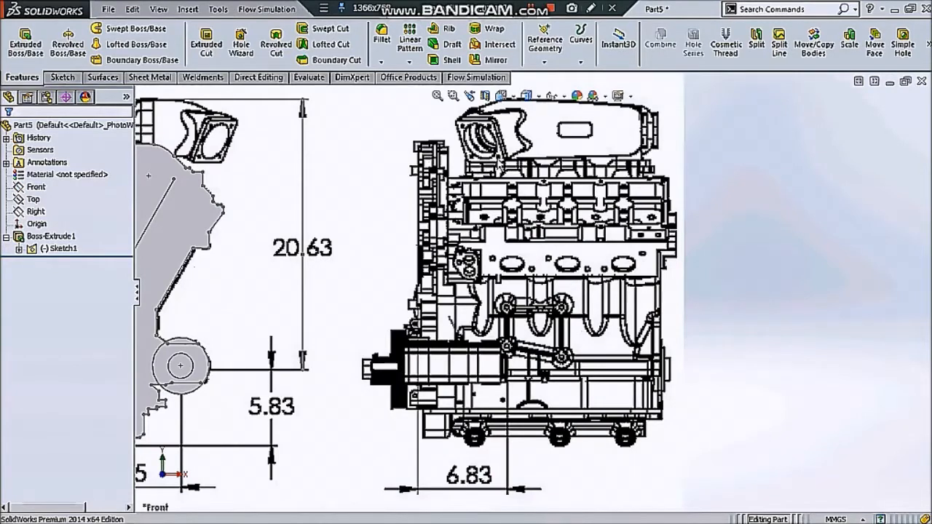
click(62, 77)
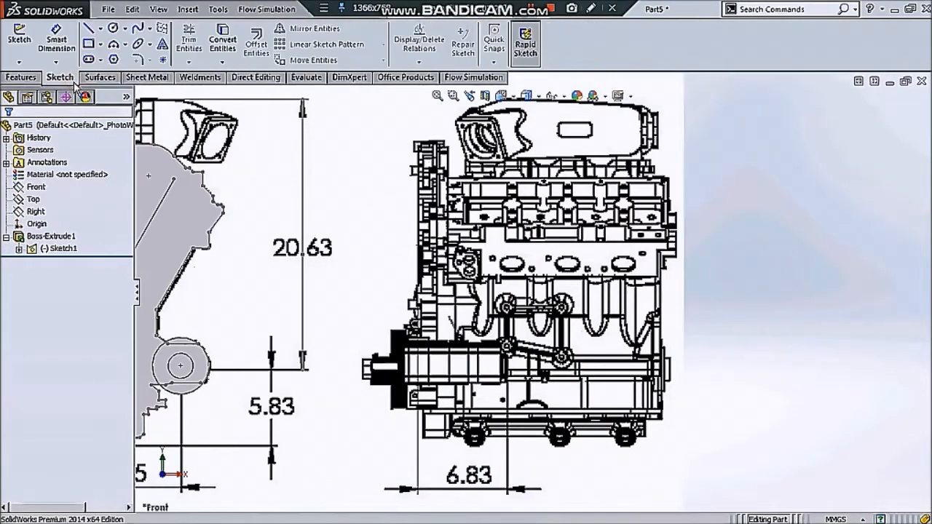
click(42, 50)
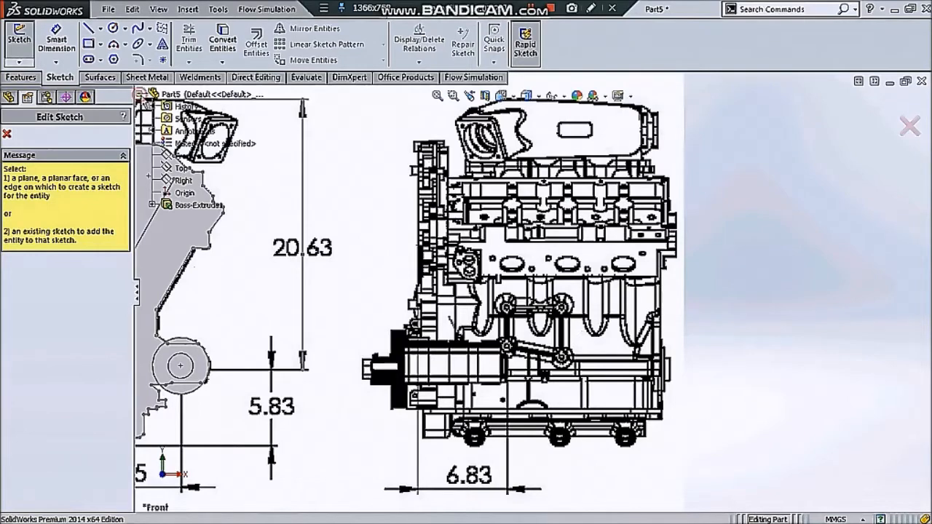
scroll(532, 291, up, 3)
click(184, 156)
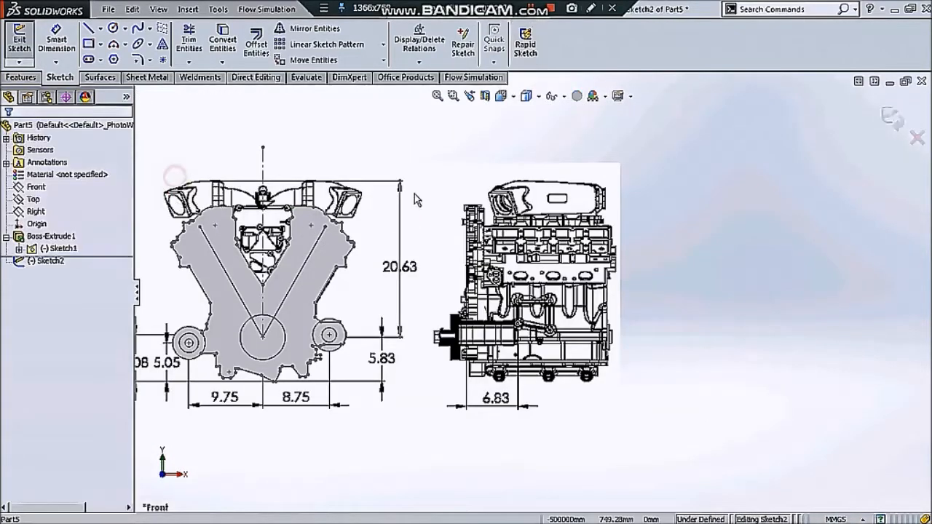
click(90, 29)
scroll(474, 373, down, 3)
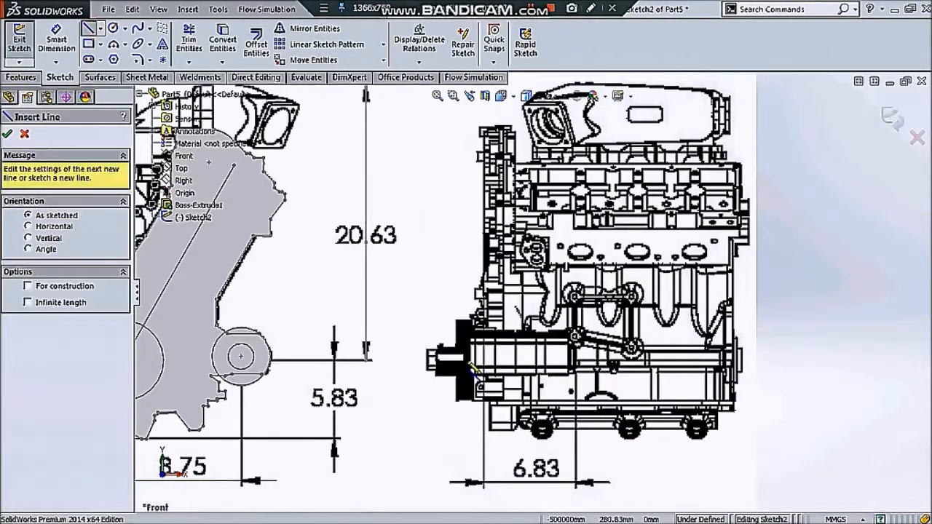
scroll(626, 364, up, 3)
key(Escape)
click(892, 118)
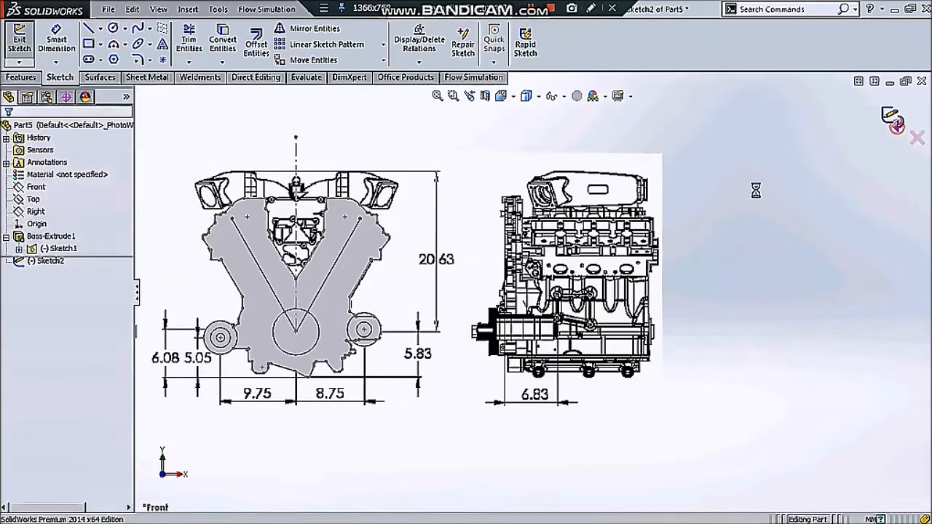
Step: Measure the engine's length in the right-hand side view with a temporary line in a Front plane sketch, discard the line and exit
scroll(463, 226, up, 3)
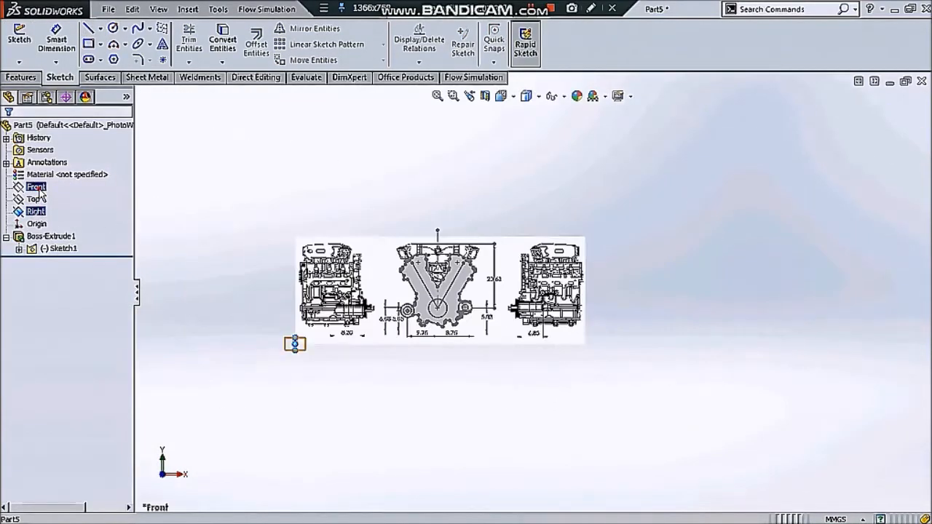
click(20, 42)
click(88, 29)
scroll(528, 303, down, 8)
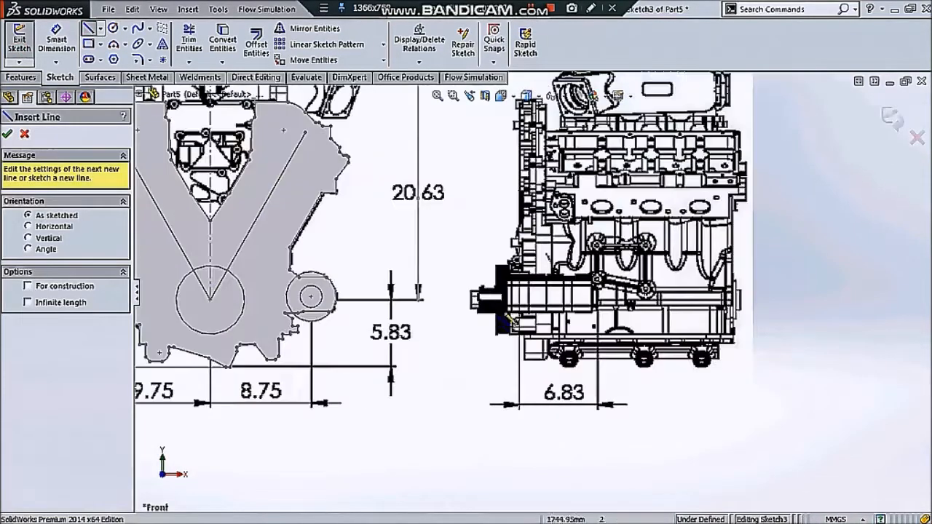
scroll(530, 302, up, 2)
scroll(536, 195, down, 5)
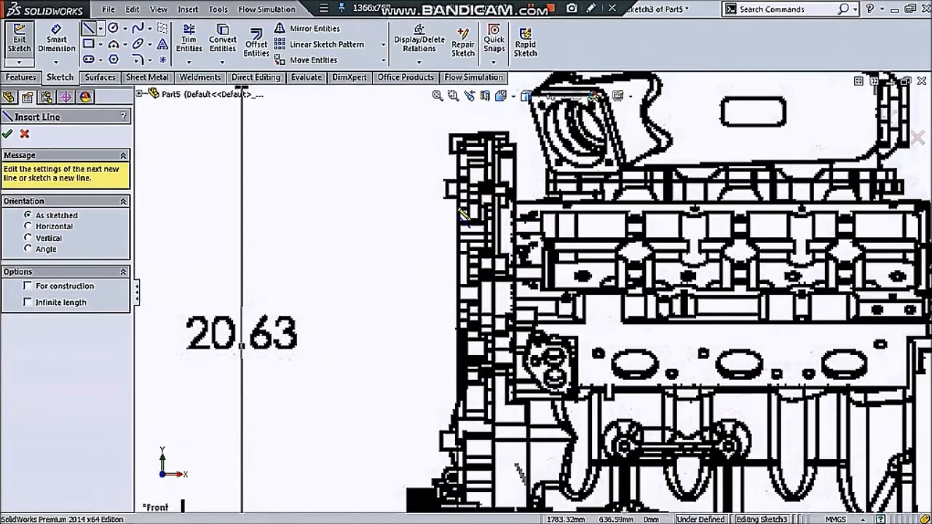
click(460, 209)
scroll(647, 274, up, 2)
scroll(771, 241, down, 2)
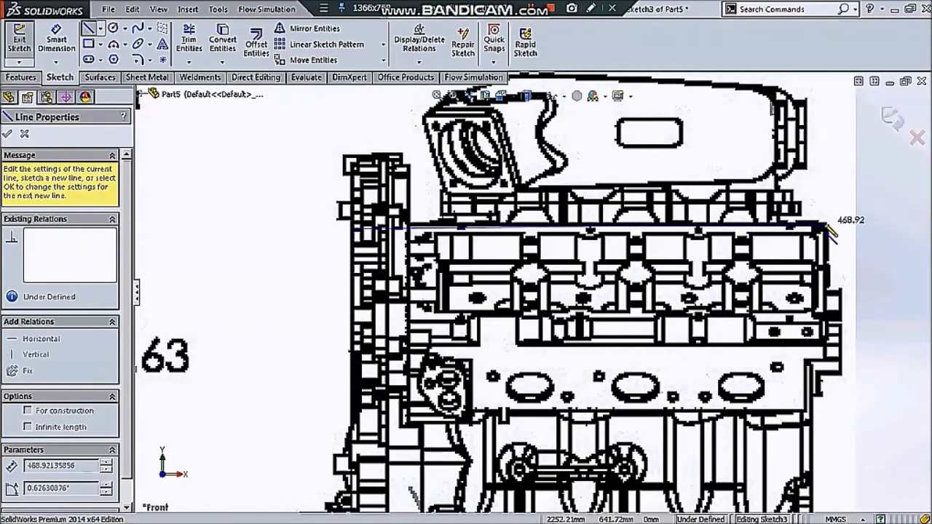
key(Escape)
scroll(826, 226, up, 3)
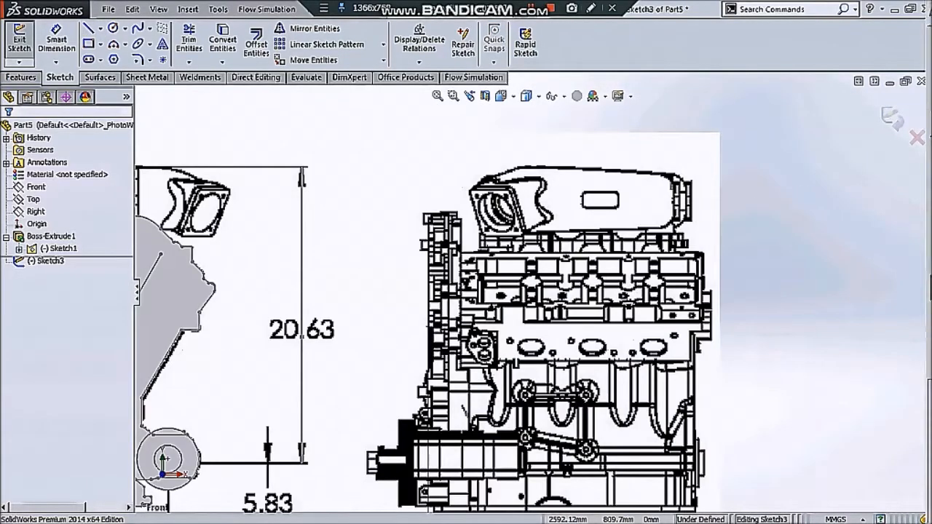
scroll(677, 224, up, 2)
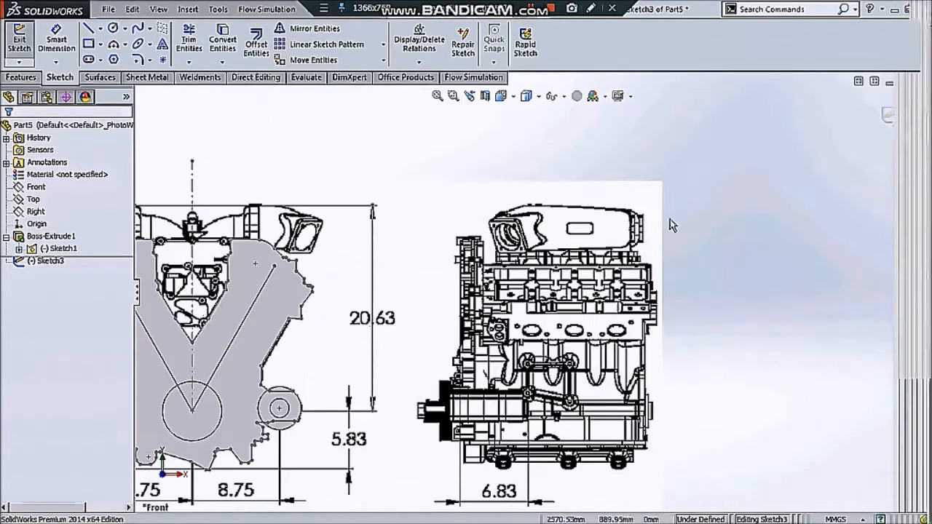
scroll(677, 225, up, 2)
scroll(489, 161, down, 2)
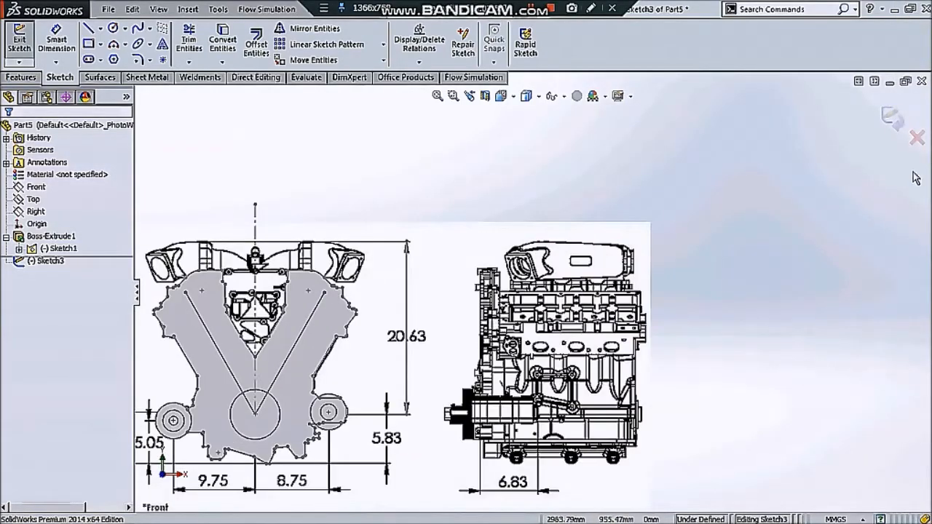
click(891, 119)
Step: Edit the engine boss's extrusion and set its mid-plane depth to 500 mm
click(48, 237)
click(71, 196)
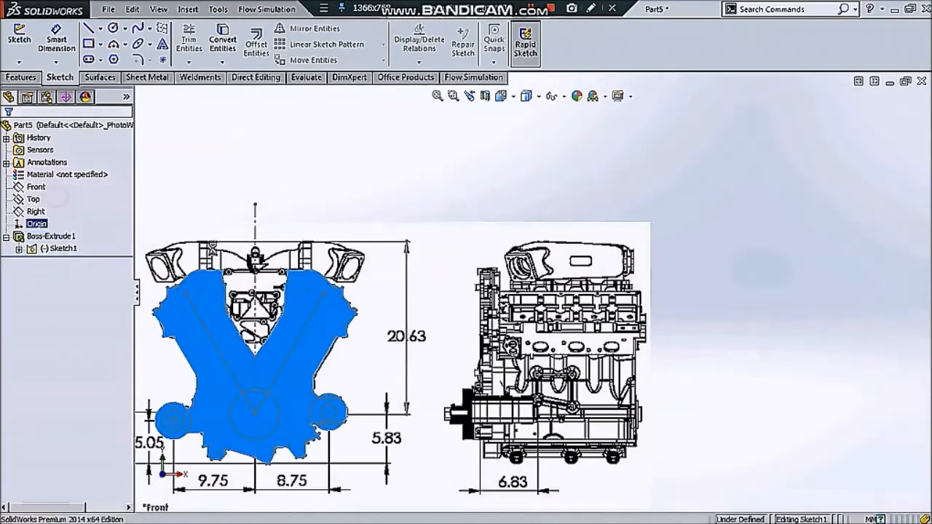
click(62, 257)
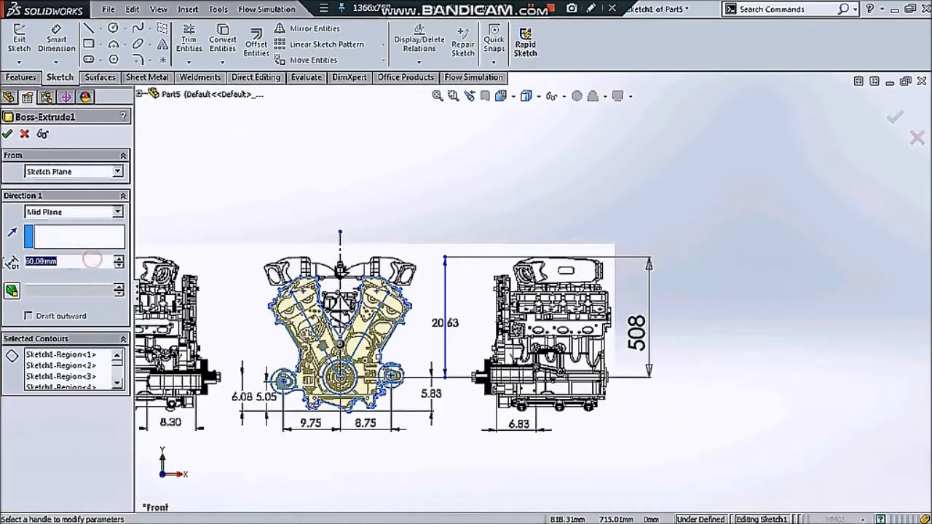
key(BackSpace)
text(500)
key(Return)
scroll(364, 276, up, 4)
middle_drag(397, 313, 303, 317)
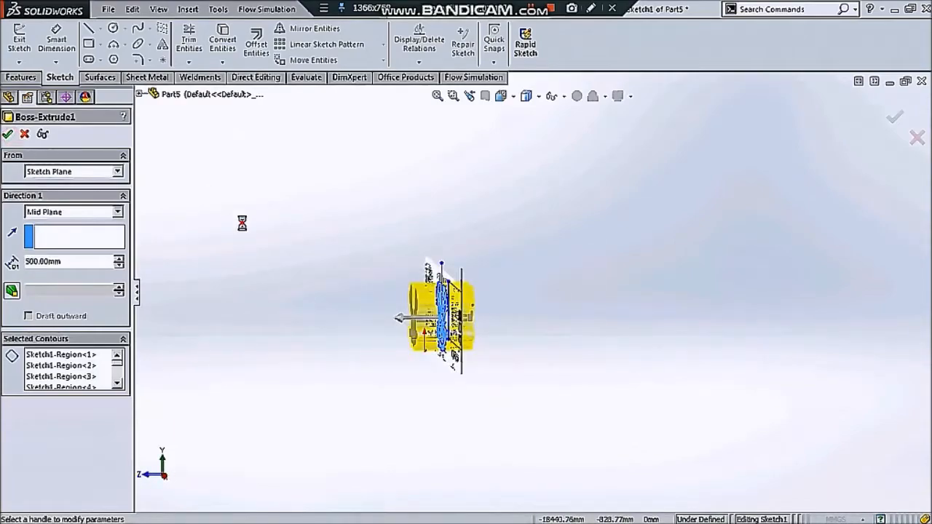
Step: Examine the deepened engine body against the front and side views of the reference drawing
scroll(431, 318, down, 5)
middle_drag(437, 316, 531, 316)
scroll(488, 306, up, 2)
scroll(490, 304, up, 1)
scroll(551, 292, down, 1)
scroll(371, 321, down, 2)
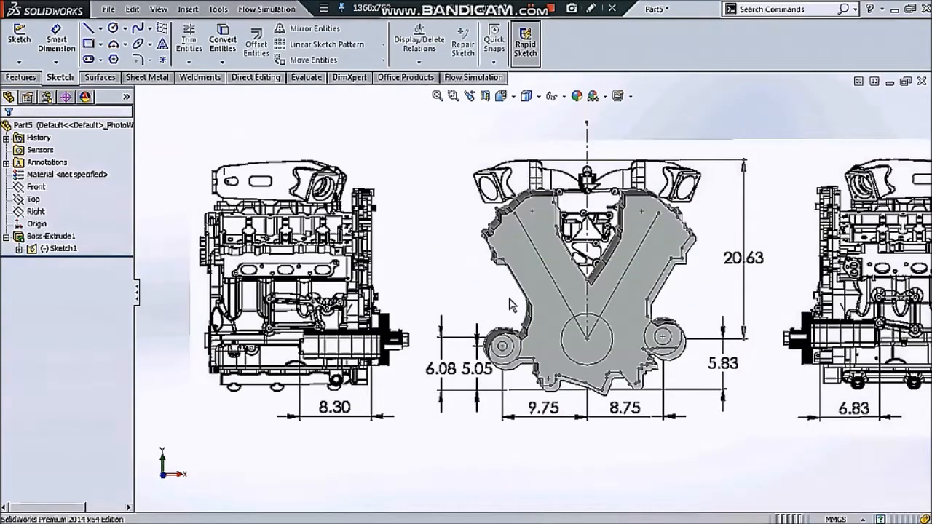
scroll(532, 284, up, 2)
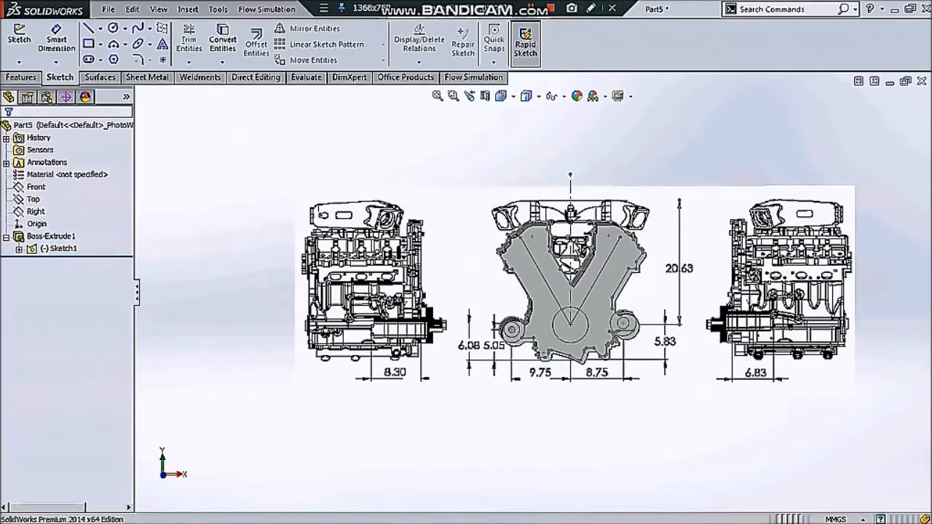
scroll(533, 281, up, 1)
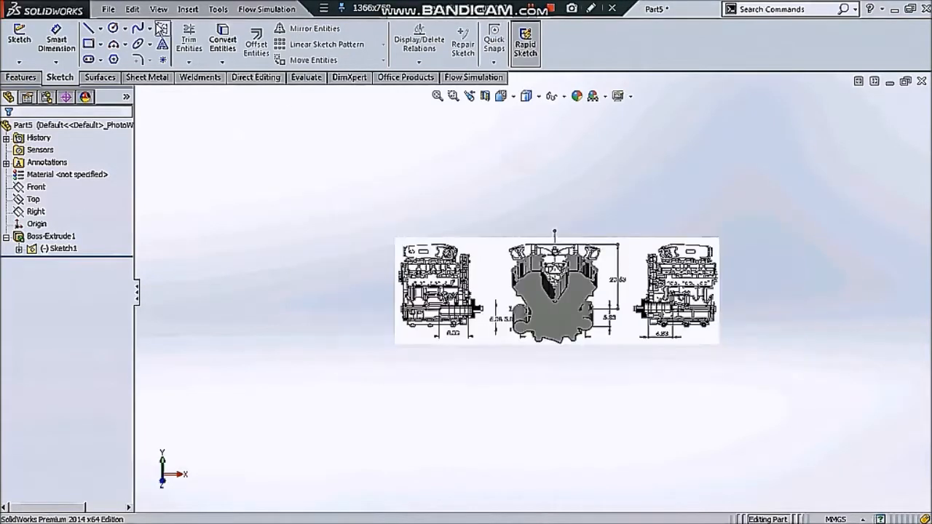
Step: Save the part as "GTR R 35 Engine" in the GTR Engine folder of Part 19. GTR Engine
click(108, 9)
click(125, 133)
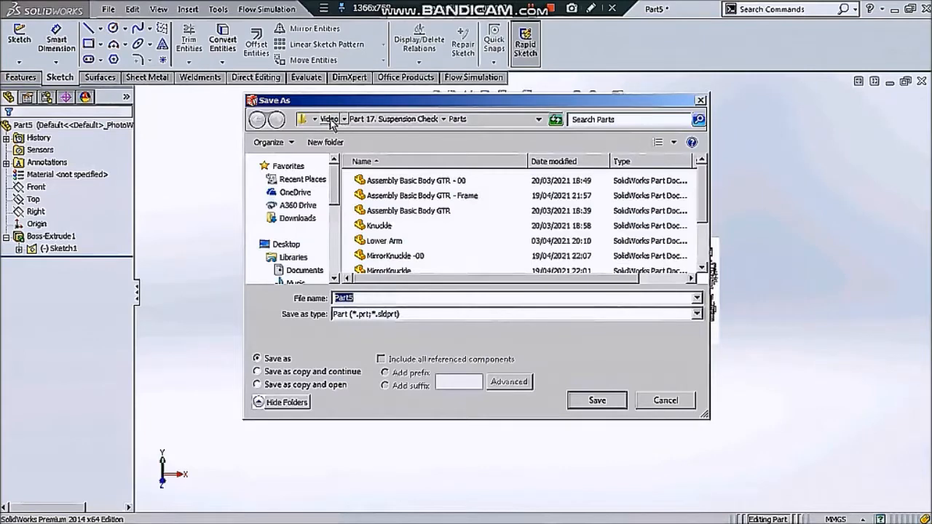
click(329, 119)
scroll(510, 218, down, 3)
double_click(535, 222)
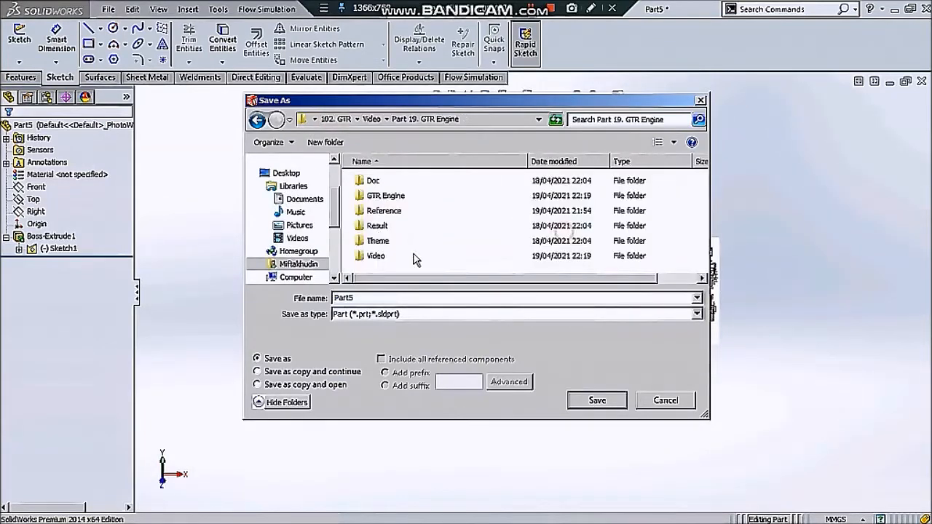
double_click(386, 196)
click(697, 314)
click(429, 299)
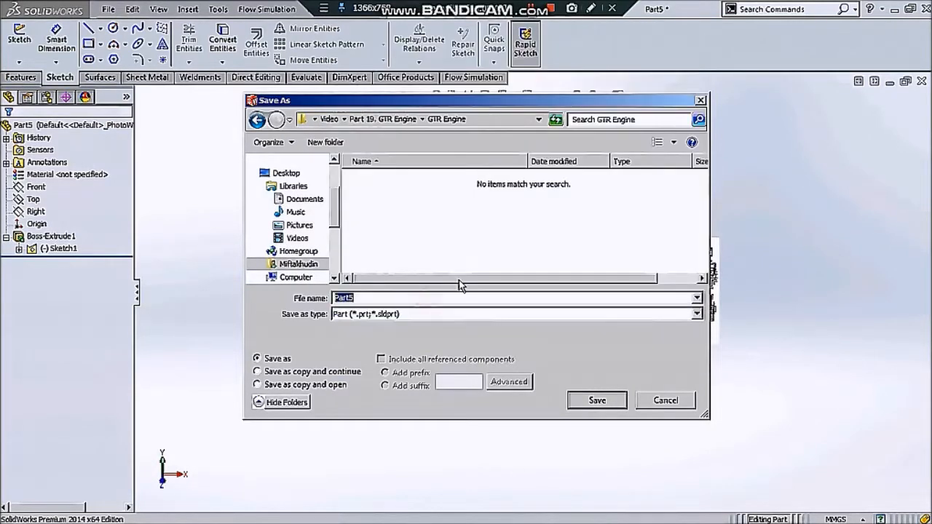
text(GTR R 35 Engine)
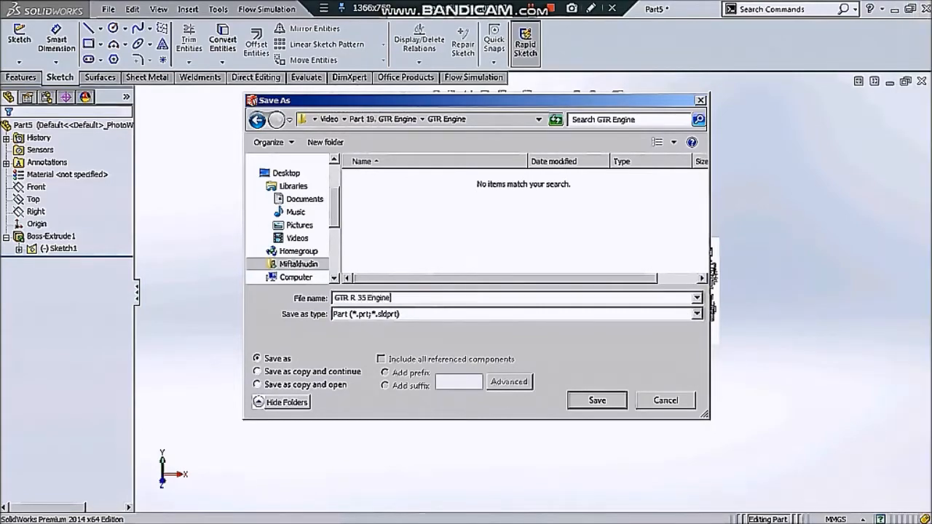
scroll(571, 182, down, 3)
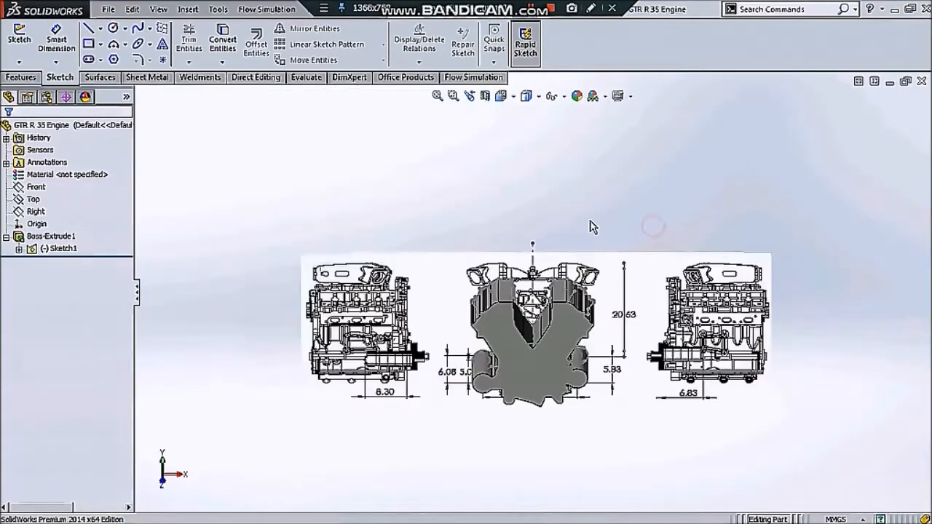
middle_drag(568, 243, 519, 312)
scroll(520, 311, down, 3)
scroll(541, 193, up, 3)
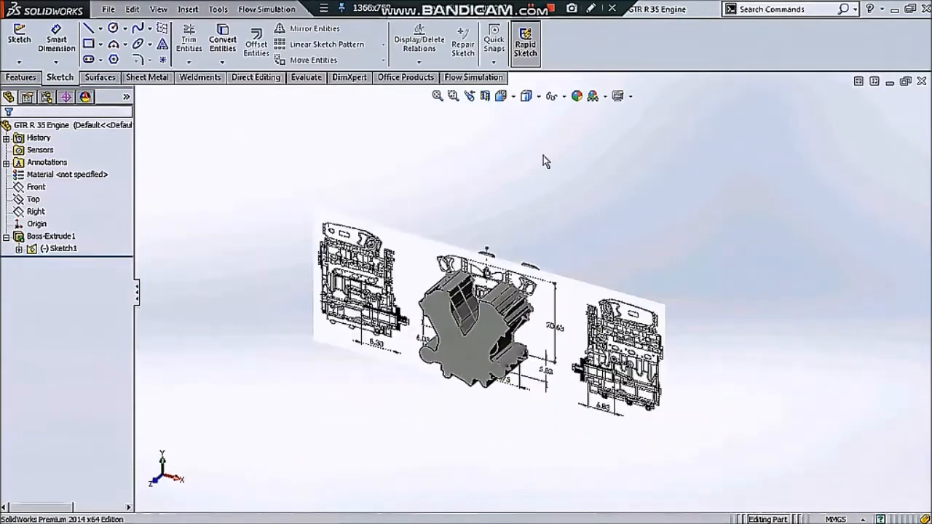
mouse_move(551, 261)
middle_down()
mouse_move(442, 268)
mouse_move(489, 266)
mouse_move(473, 266)
middle_up()
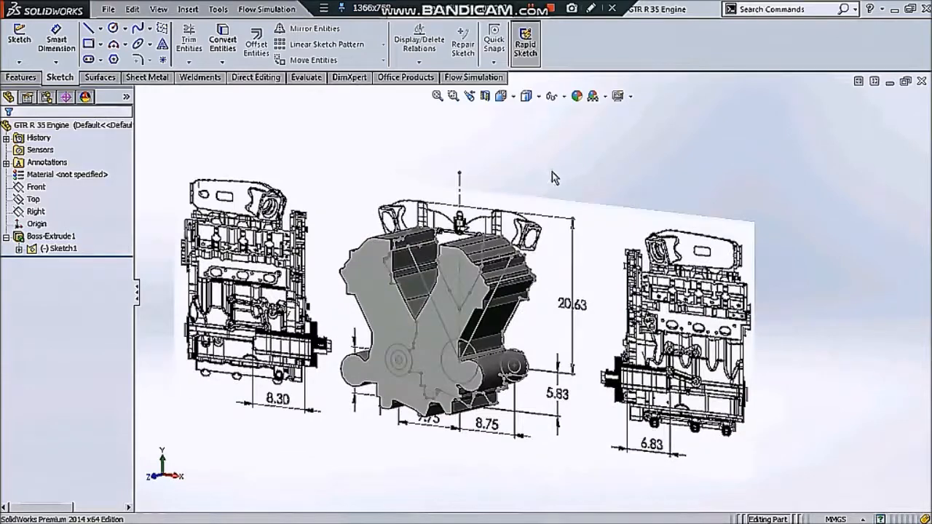
Step: Start a new reference plane for the engine's centre
key(ctrl+1)
click(26, 79)
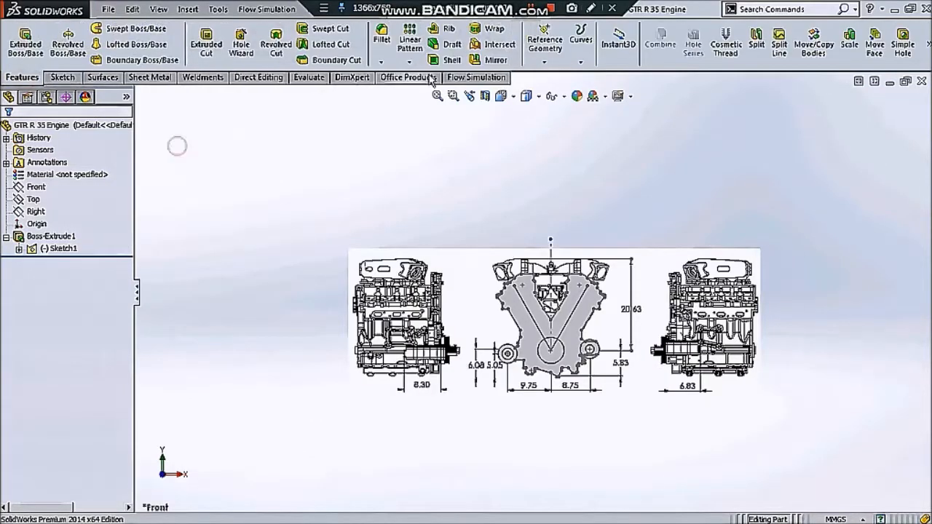
click(545, 61)
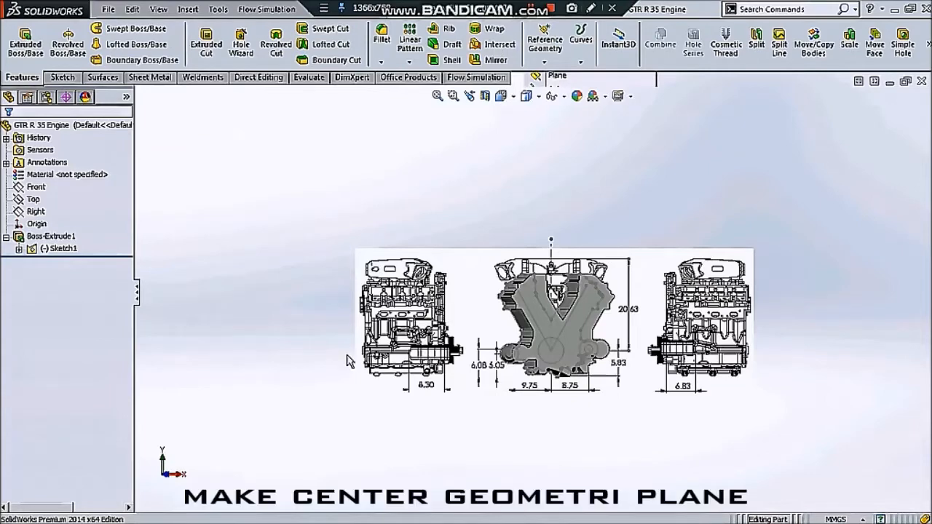
middle_drag(369, 216, 536, 148)
click(552, 102)
click(184, 193)
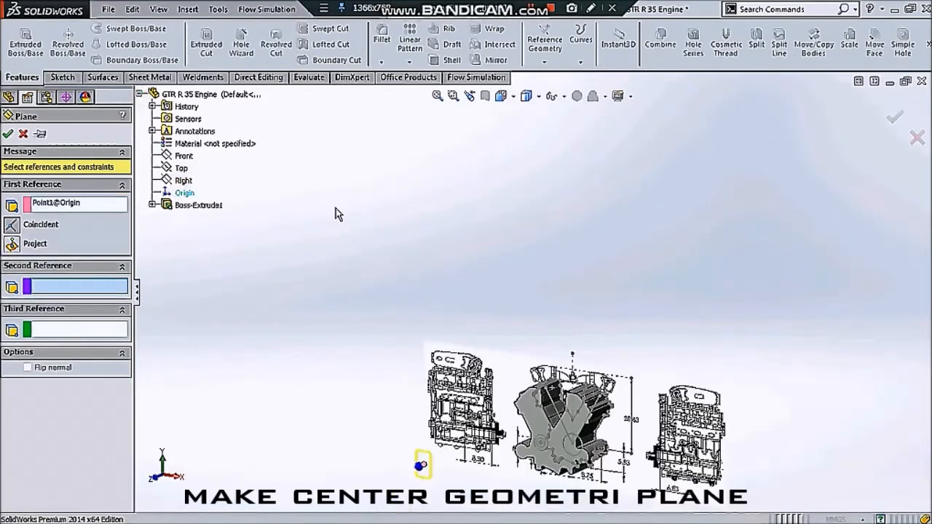
click(183, 193)
click(182, 156)
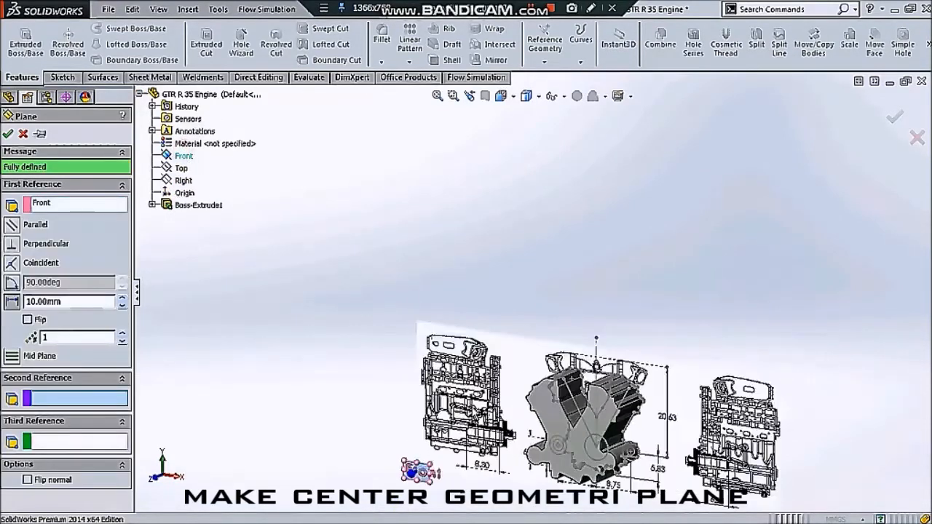
click(186, 157)
Step: Create the centre plane parallel to the Right plane and coincident with the sketch point at the crankshaft circle's centre
click(183, 181)
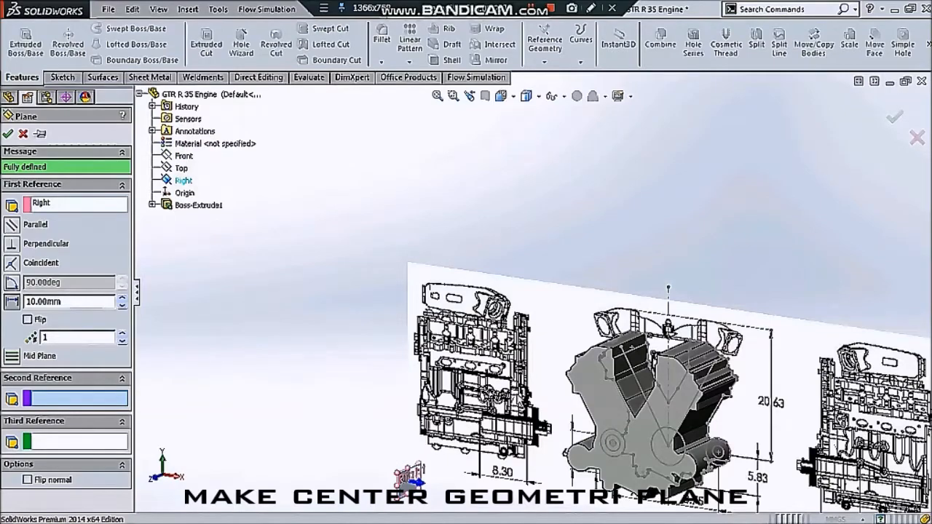
scroll(684, 502, down, 4)
click(652, 373)
scroll(655, 375, up, 5)
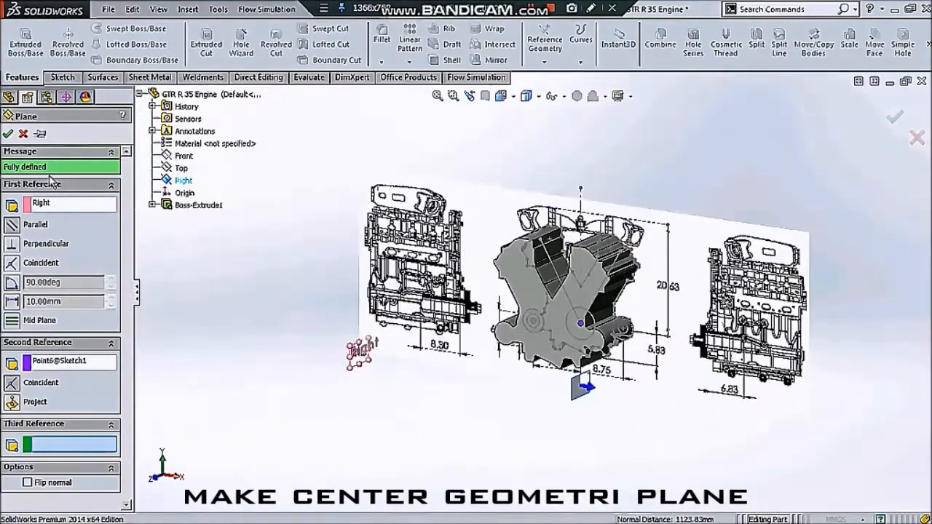
right_click(199, 220)
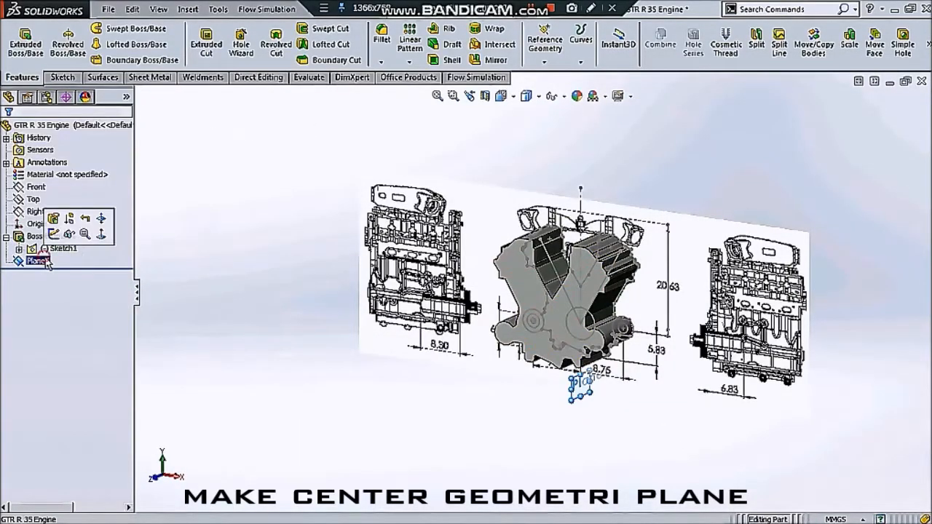
Step: Start a sketch on the new centre plane with the view normal to it
click(62, 77)
click(19, 40)
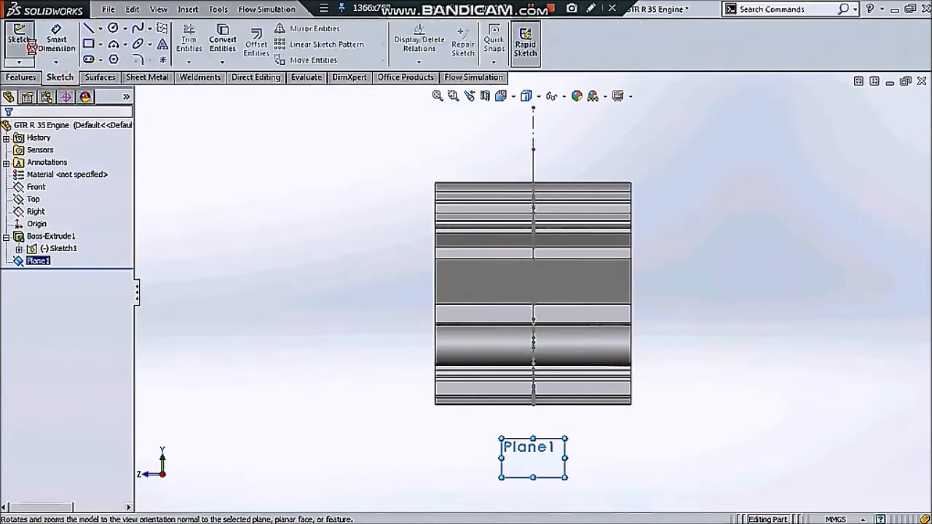
click(527, 149)
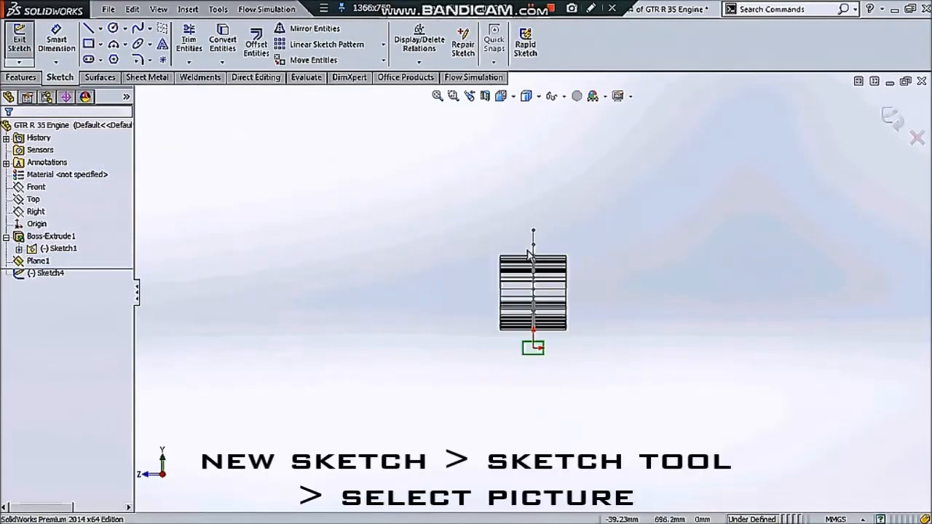
Step: Insert the GTR Engine picture from the Reference folder into the sketch as a sketch picture
click(217, 9)
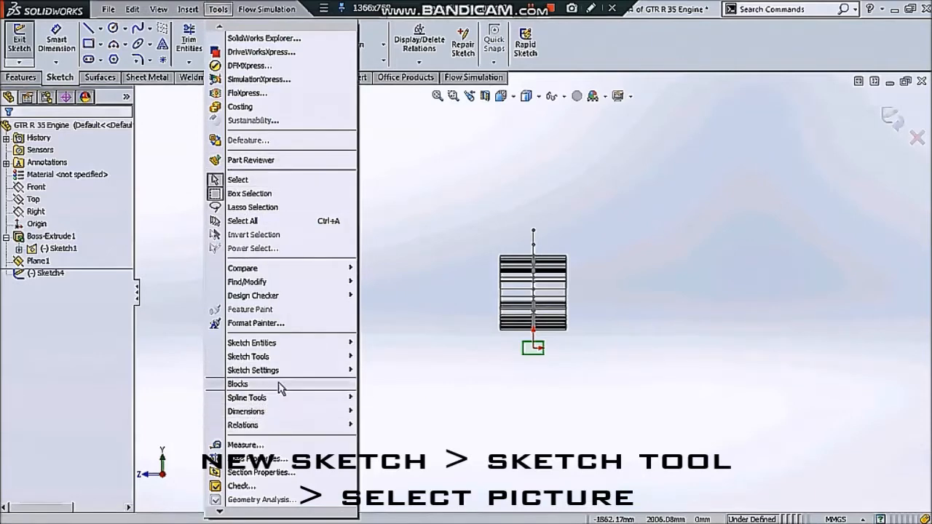
click(289, 359)
click(400, 503)
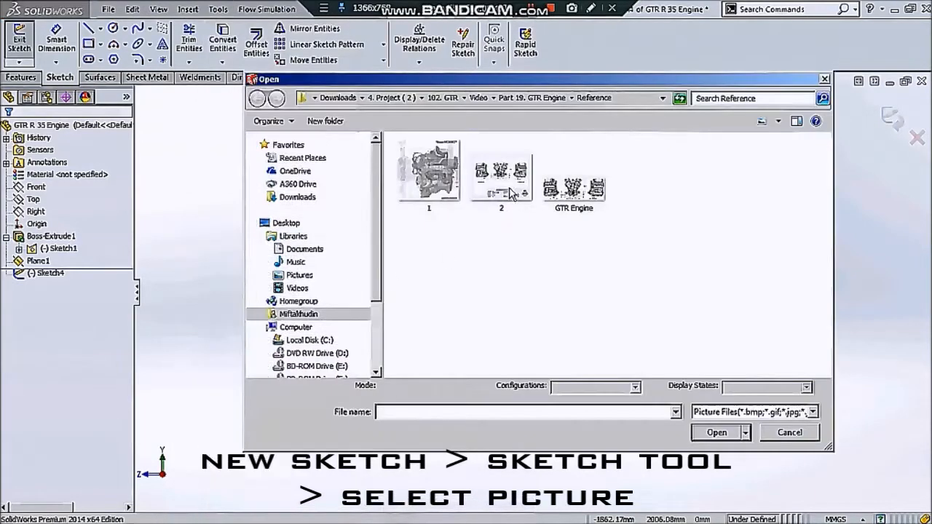
click(574, 178)
click(715, 433)
Step: Enlarge the sketch picture from its upper-left corner to about 2080 mm wide and 772 mm high
scroll(560, 315, down, 8)
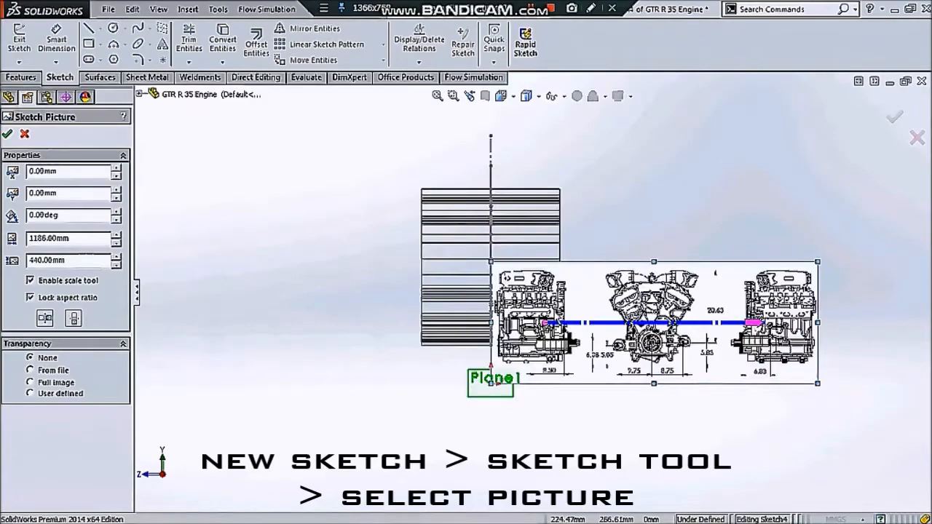
scroll(495, 263, up, 4)
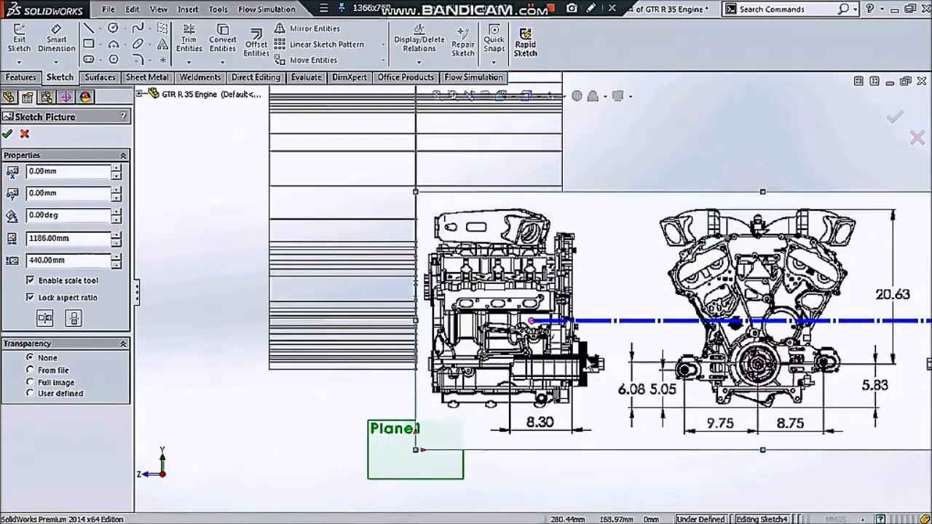
scroll(387, 297, up, 1)
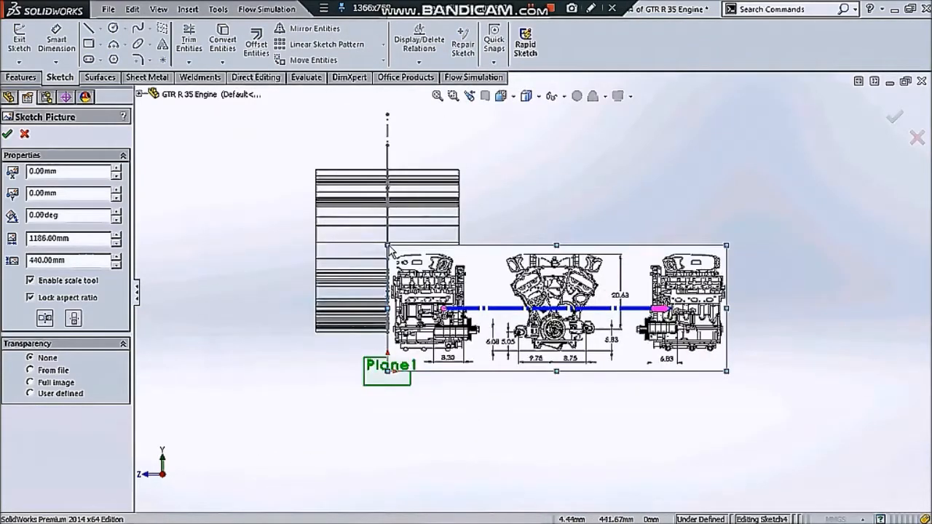
scroll(466, 277, up, 1)
scroll(580, 298, down, 3)
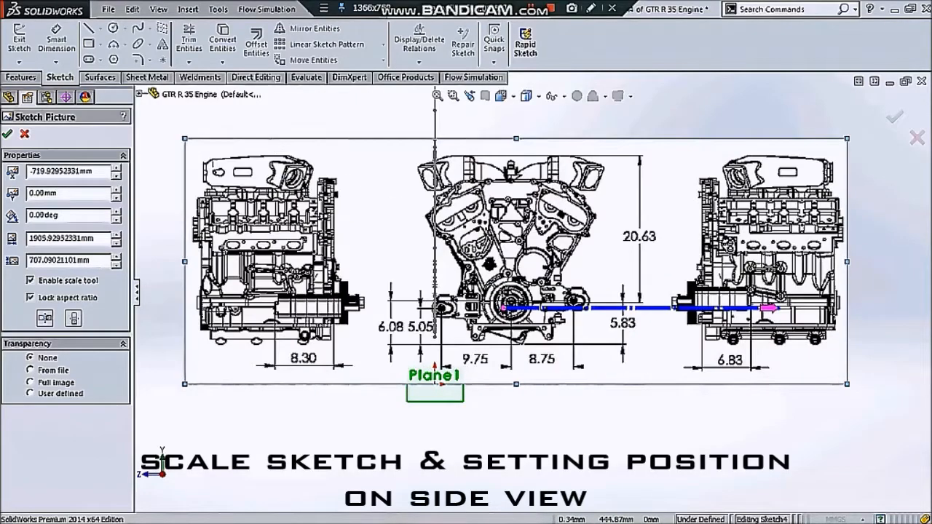
scroll(508, 279, up, 3)
scroll(502, 254, down, 4)
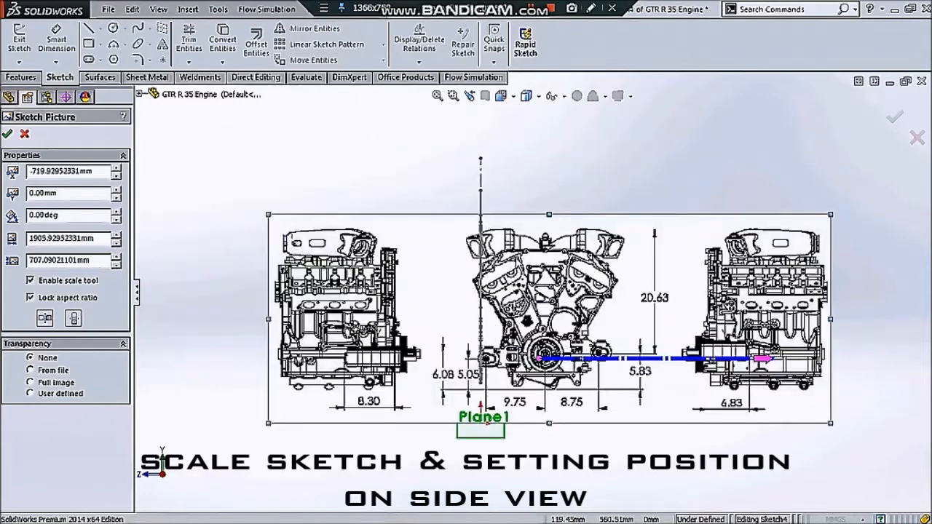
drag(268, 217, 217, 195)
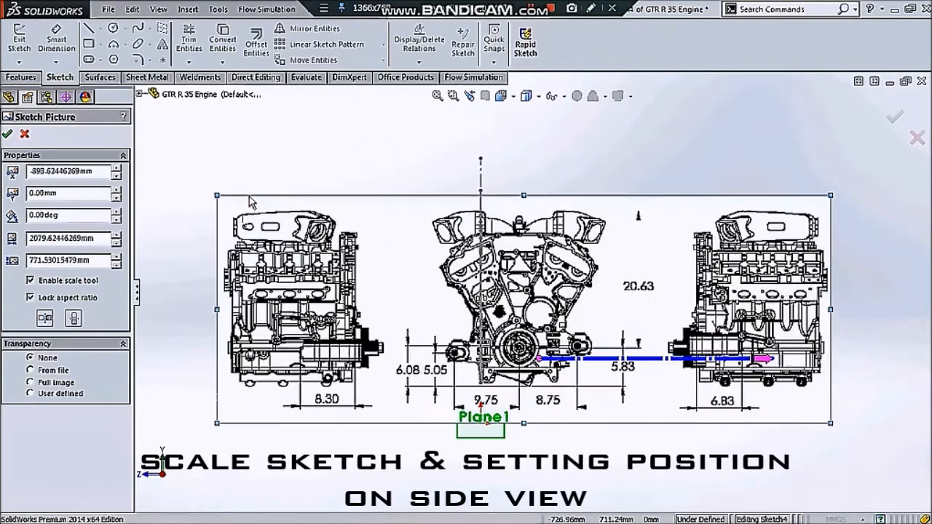
Step: Display the model shaded with edges and enlarge the sketch picture to about 2460 mm wide and 913 mm high
scroll(251, 202, up, 1)
click(528, 96)
click(527, 115)
scroll(534, 295, up, 1)
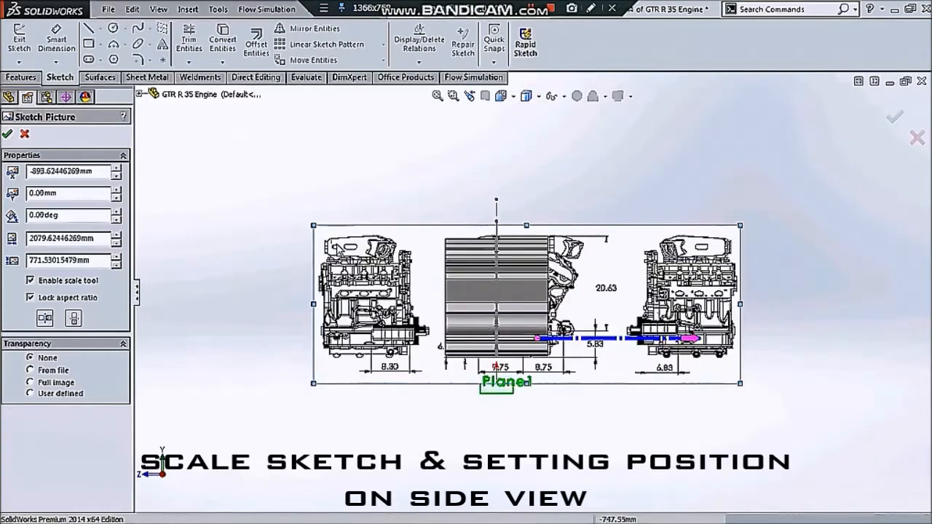
drag(313, 226, 284, 197)
scroll(478, 248, down, 2)
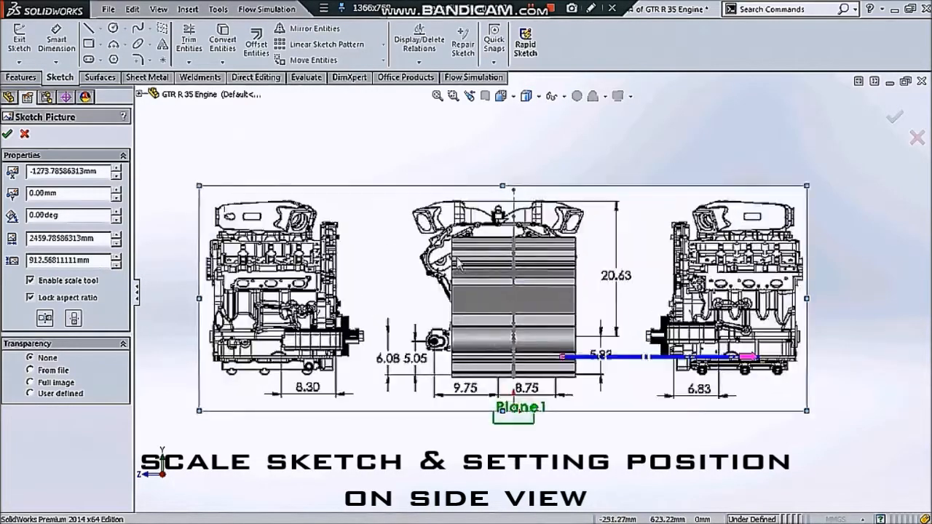
Step: Move the sketch picture so its origin is at about X -1436 mm, Y -144 mm, using the engine body as guide
scroll(539, 302, up, 2)
scroll(648, 371, up, 1)
mouse_move(670, 293)
mouse_down()
mouse_move(660, 312)
mouse_move(632, 308)
mouse_move(641, 317)
mouse_up()
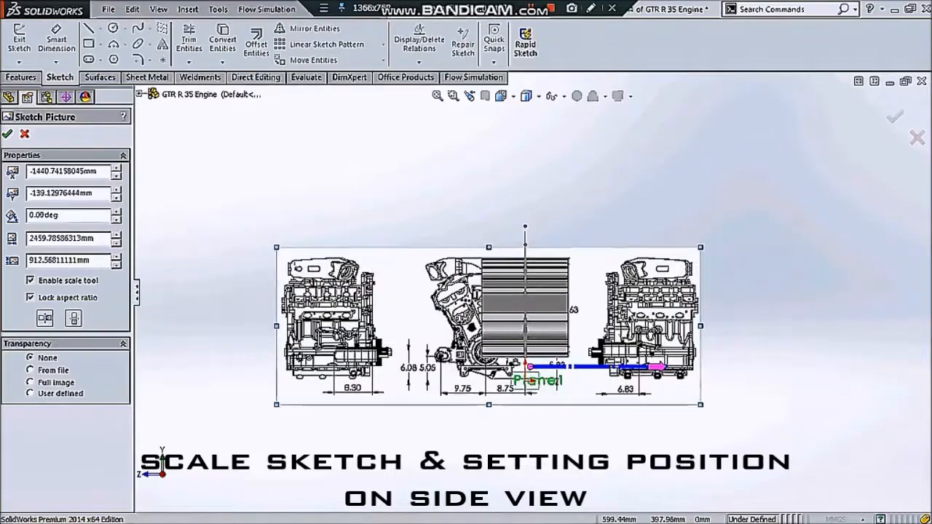
scroll(580, 282, down, 6)
mouse_move(571, 284)
mouse_down()
mouse_move(582, 289)
mouse_move(575, 286)
mouse_up()
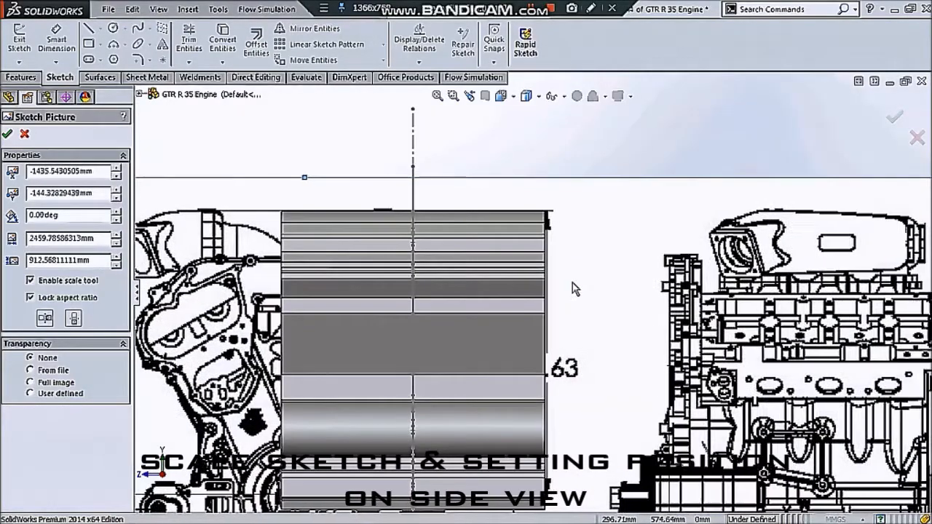
Step: Enlarge the sketch picture from its lower-right corner to about 2562 mm wide and 950 mm high
scroll(573, 289, up, 1)
scroll(572, 288, up, 2)
drag(773, 474, 787, 502)
scroll(568, 270, down, 4)
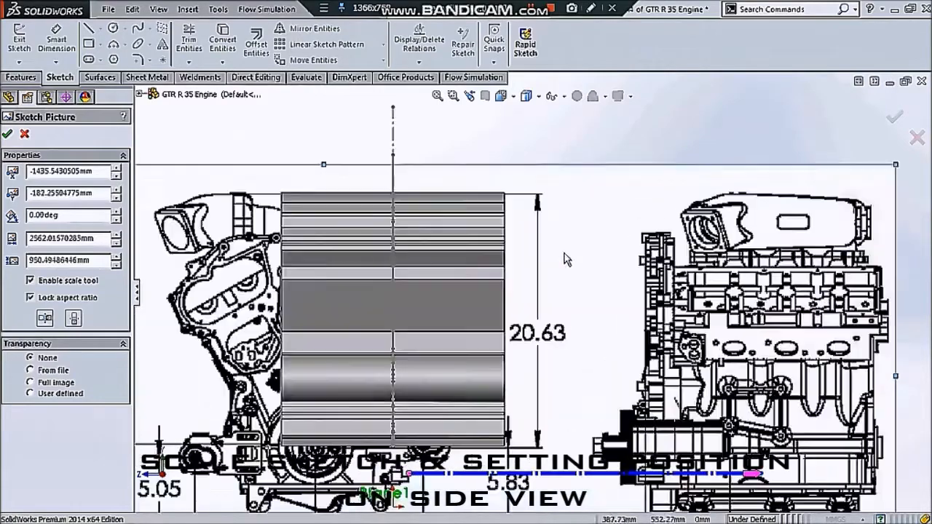
Step: Accept the sketch picture at about X -1429 mm, Y -180 mm and exit its sketch
scroll(558, 272, up, 4)
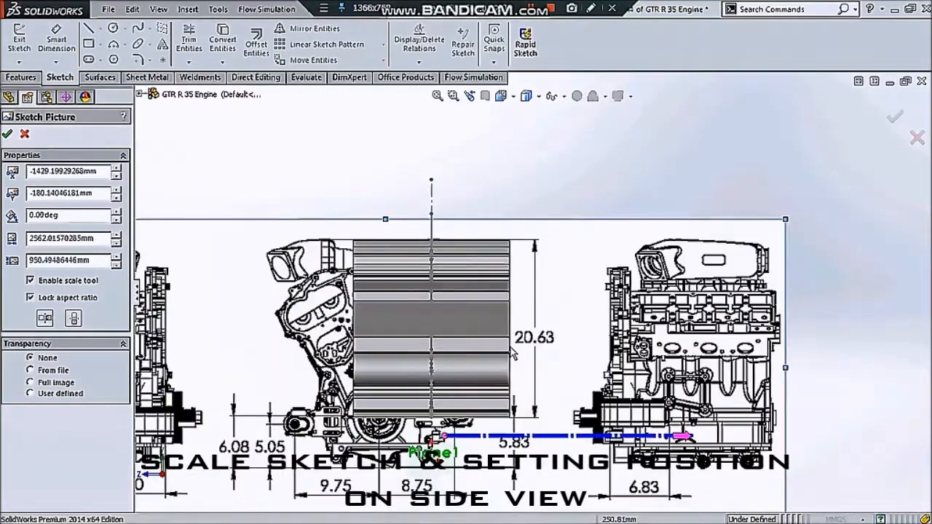
scroll(360, 232, down, 3)
click(7, 135)
scroll(558, 175, up, 5)
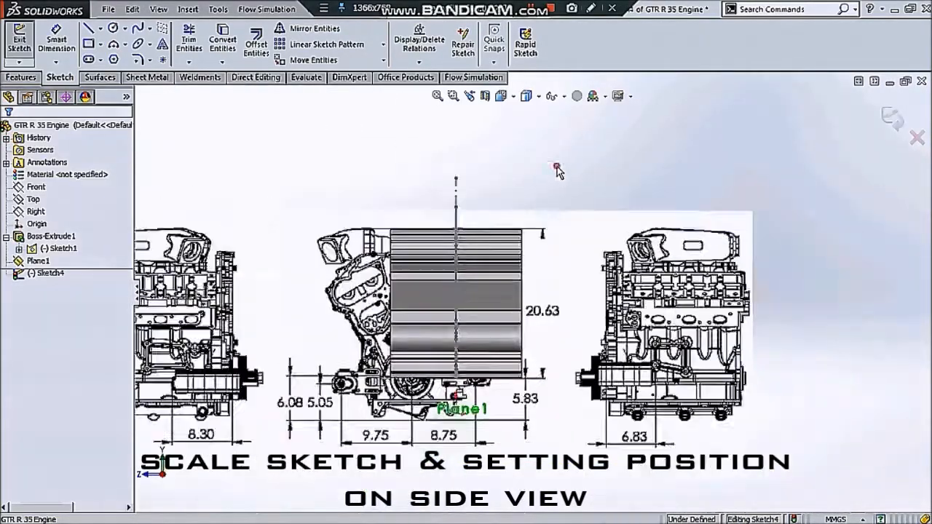
scroll(501, 175, down, 2)
scroll(468, 179, up, 1)
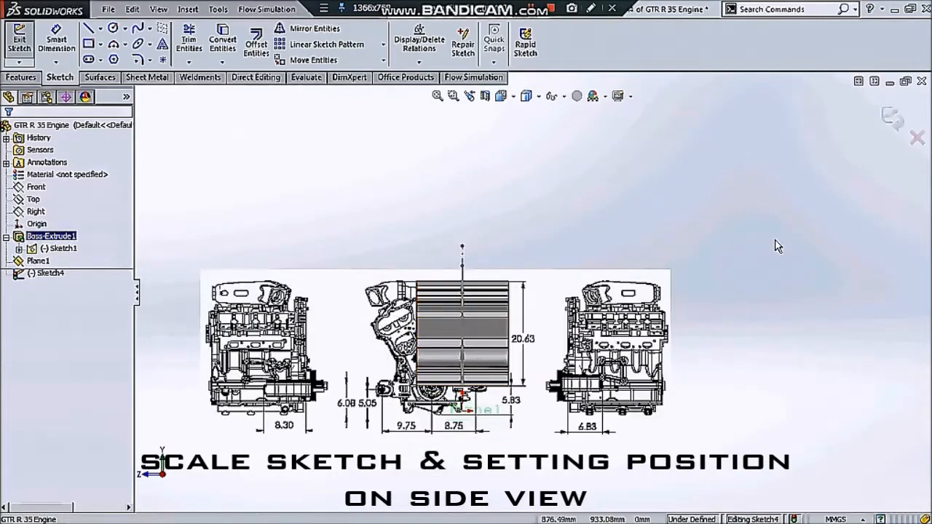
click(887, 118)
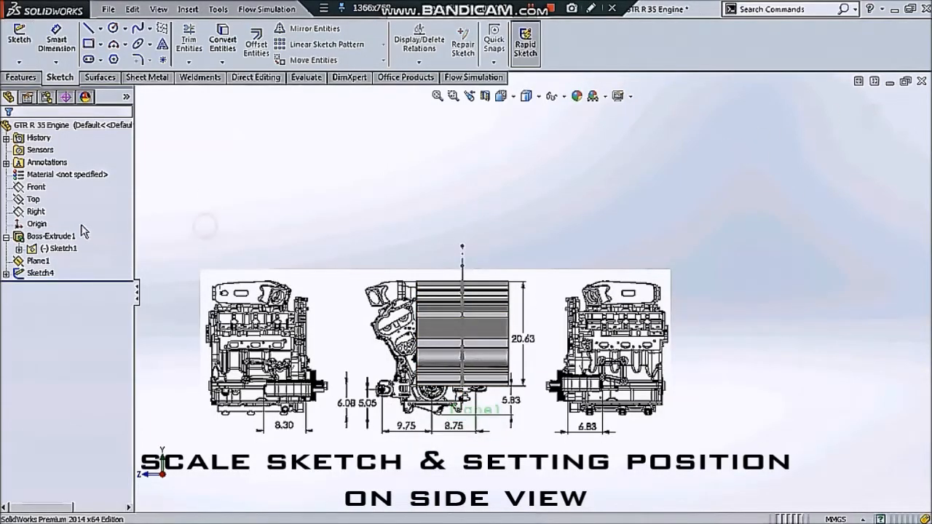
Step: On the Front plane, sketch a vertical line from the body's upper inner corner and a horizontal line to the contour's lowest point
click(102, 172)
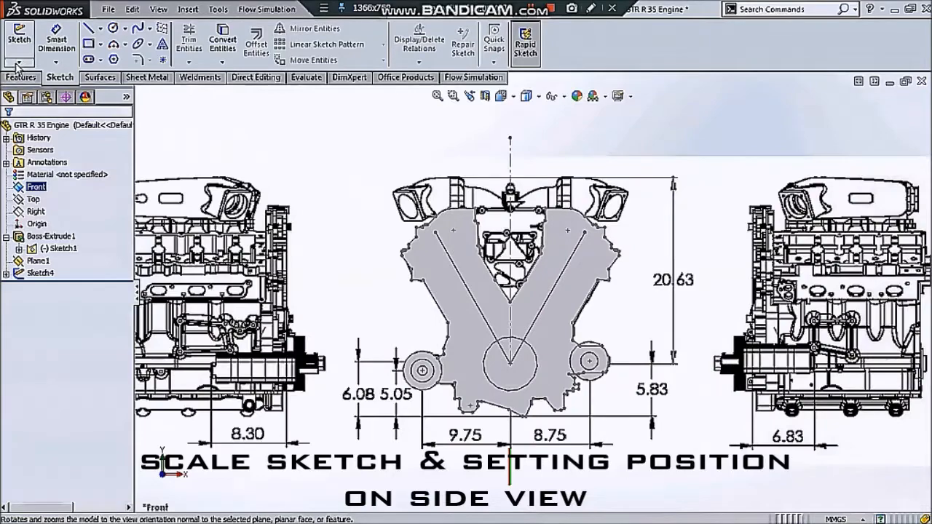
click(19, 41)
click(89, 28)
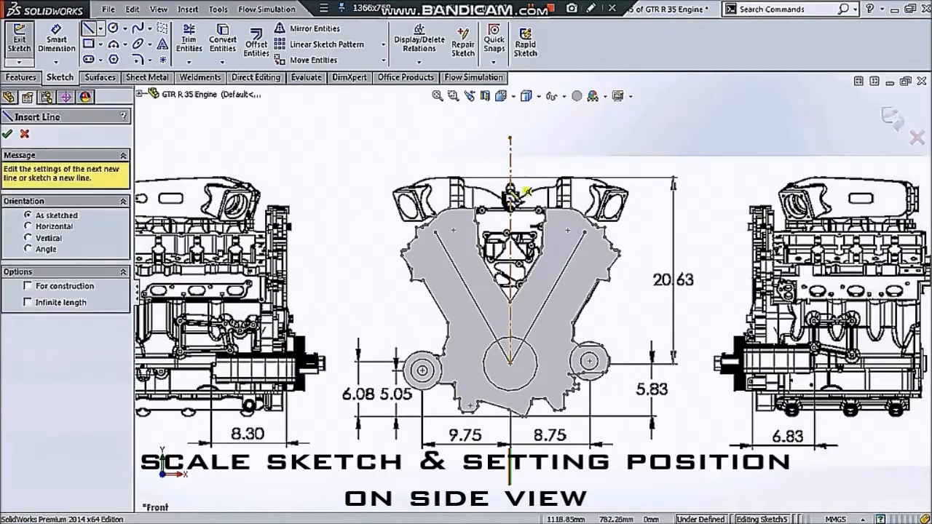
scroll(437, 189, down, 4)
scroll(496, 229, down, 2)
click(531, 235)
scroll(551, 364, up, 5)
scroll(558, 445, down, 2)
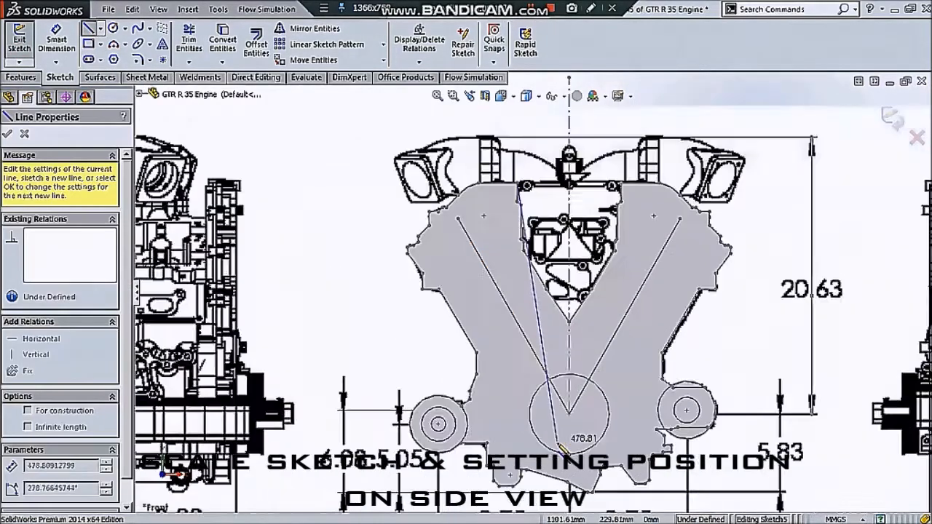
click(518, 494)
scroll(598, 491, down, 4)
click(581, 439)
key(Escape)
click(502, 441)
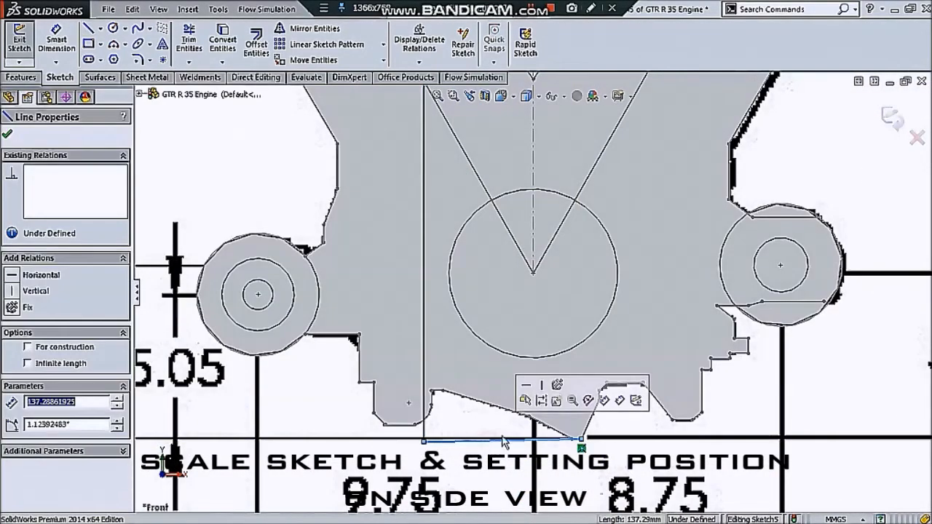
click(527, 385)
Step: Check the vertical line's length, exit the temporary sketch on the Front plane and delete it
click(52, 45)
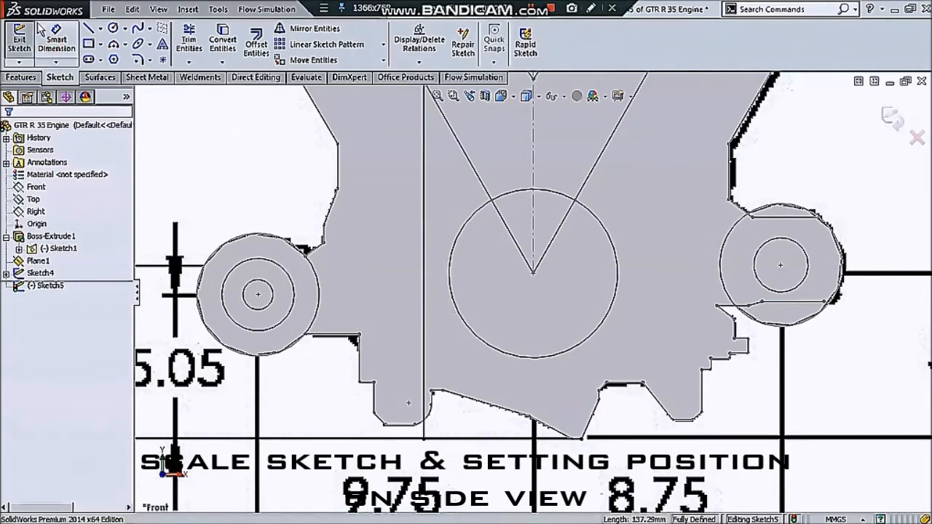
click(424, 249)
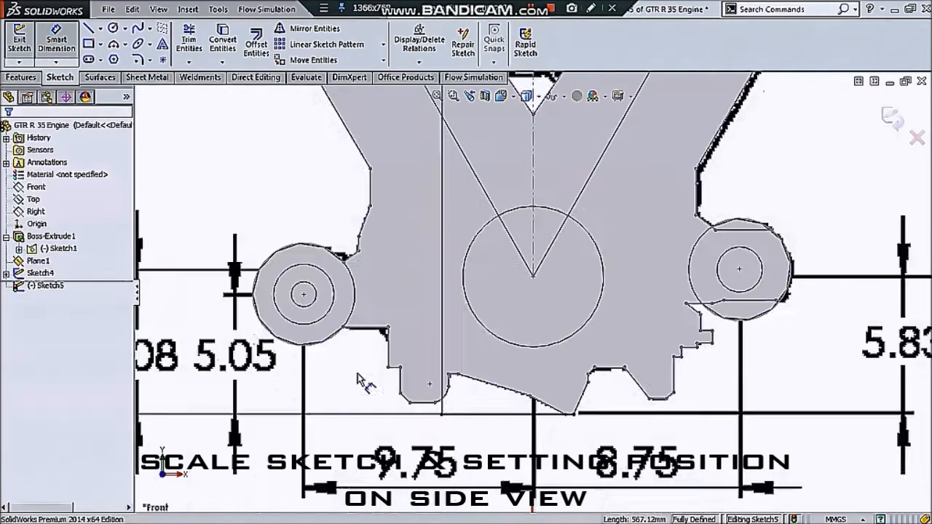
scroll(356, 374, up, 8)
click(892, 120)
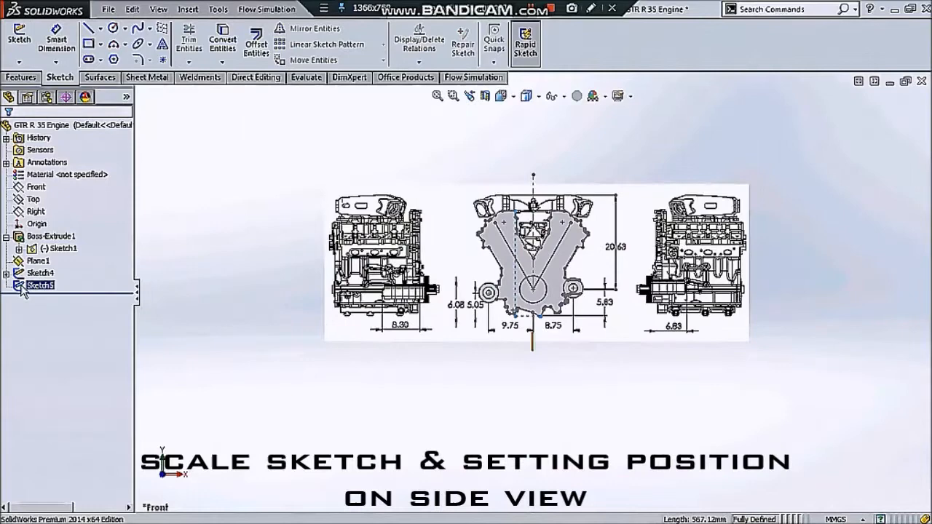
key(Delete)
key(Return)
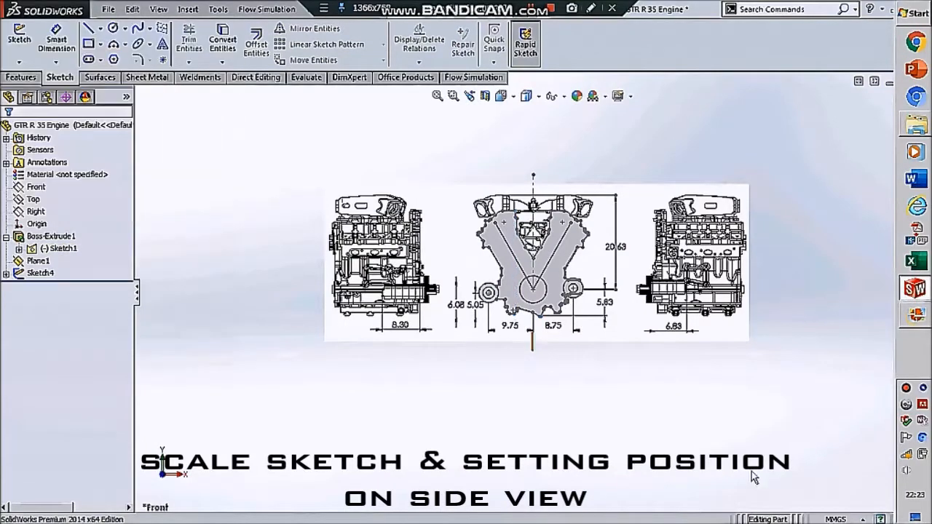
Step: Face the side-view plane and reopen the sketch containing the reference picture for editing
click(80, 253)
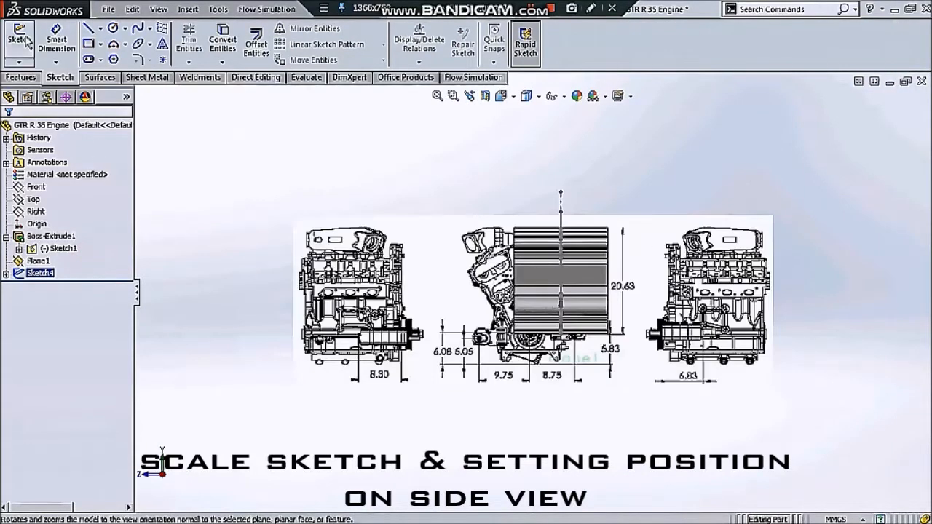
right_click(27, 274)
click(33, 241)
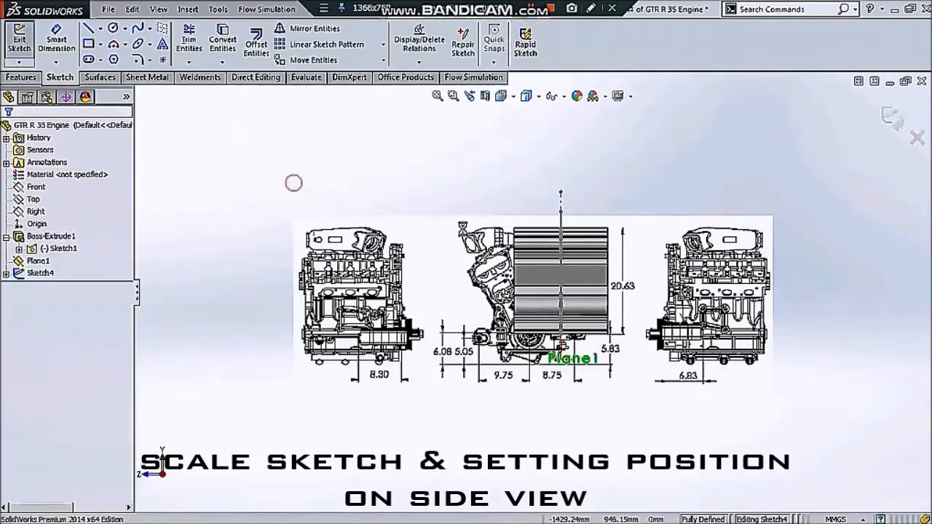
scroll(622, 282, down, 5)
scroll(592, 167, down, 2)
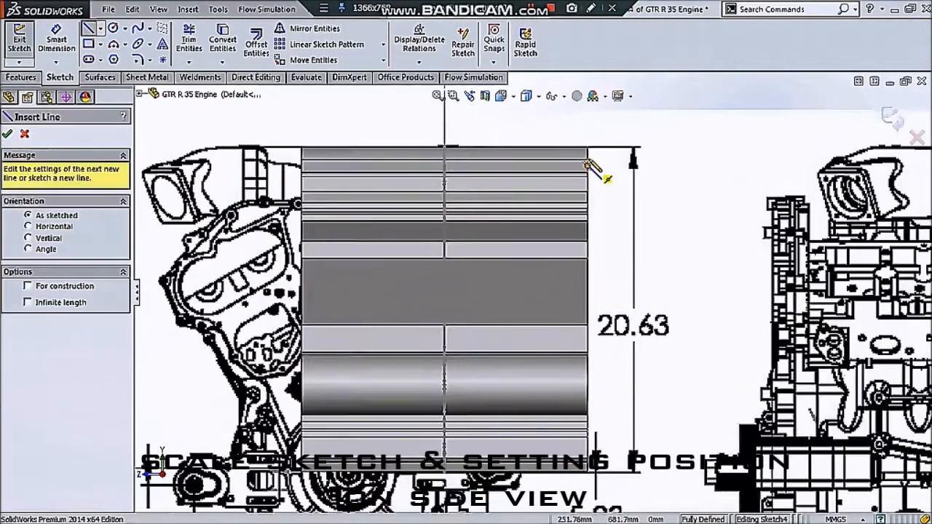
scroll(592, 204, up, 2)
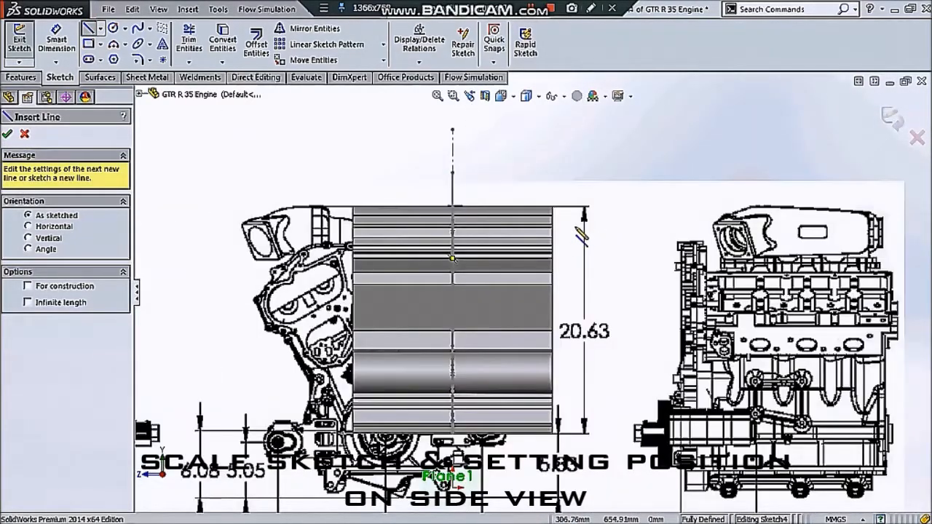
scroll(579, 233, up, 1)
click(549, 222)
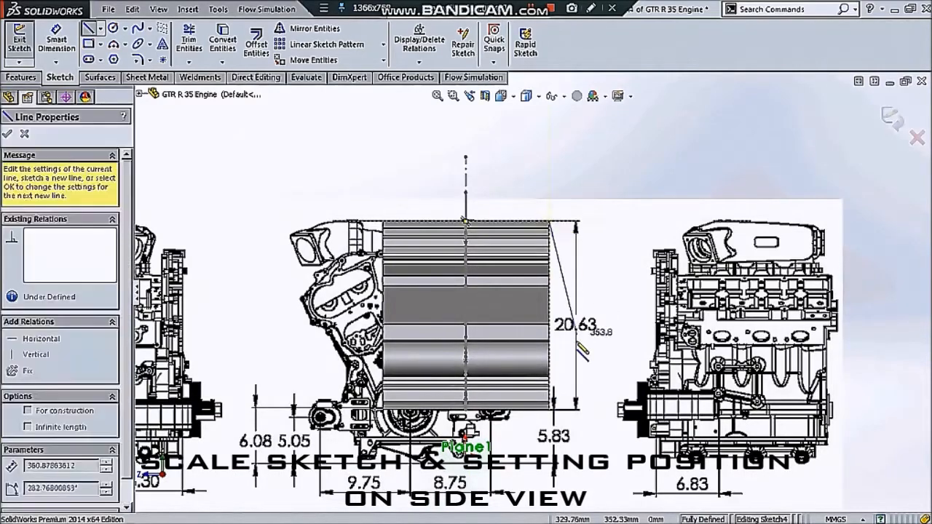
scroll(539, 397, down, 3)
scroll(550, 362, up, 3)
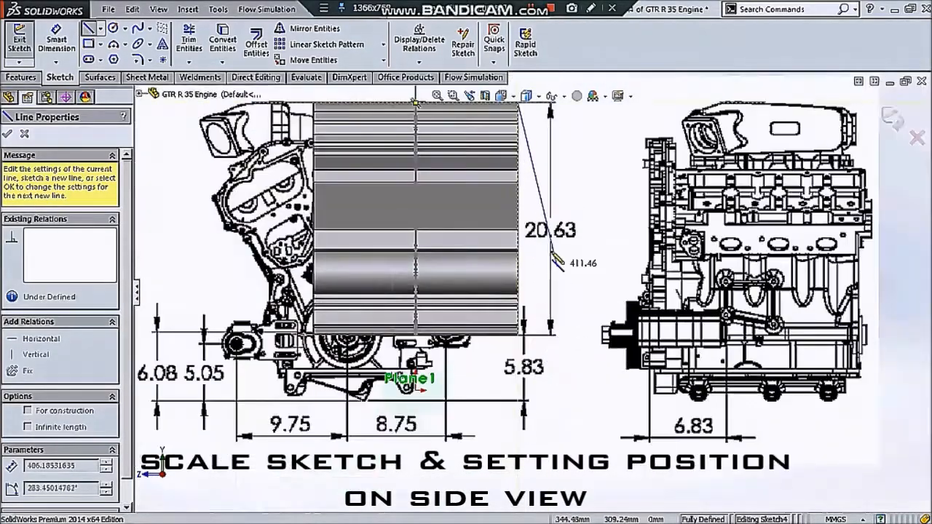
key(Escape)
Step: Sketch a vertical line about 567 mm long along the body's right edge, from its upper to its lower corner
click(88, 28)
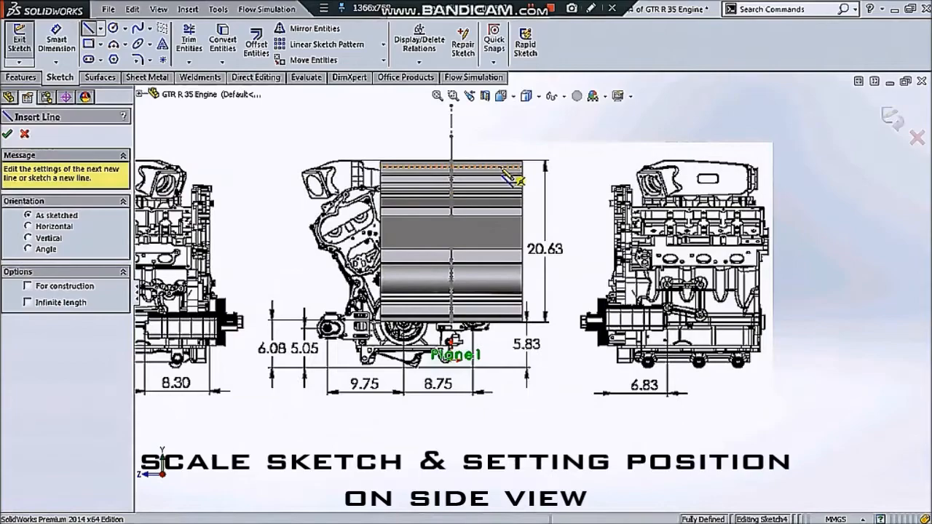
scroll(502, 169, down, 3)
click(543, 186)
scroll(536, 382, down, 5)
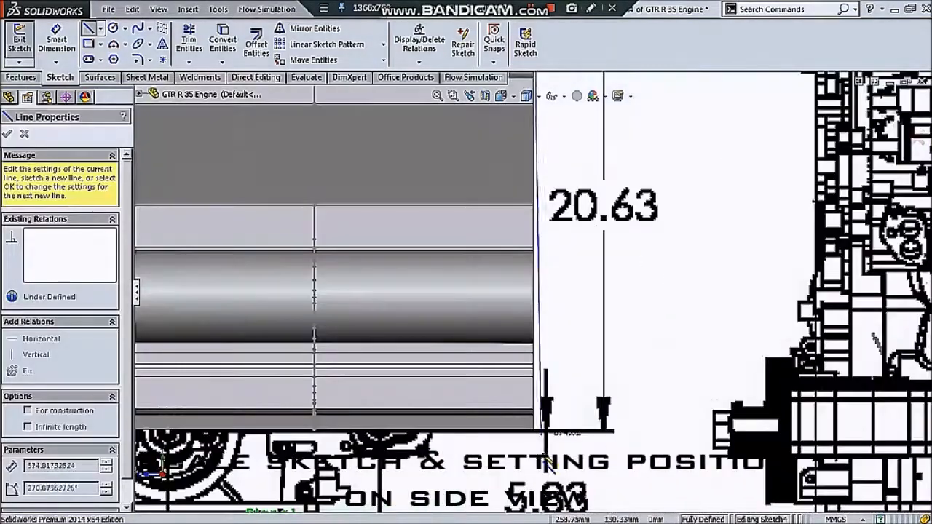
scroll(521, 365, up, 10)
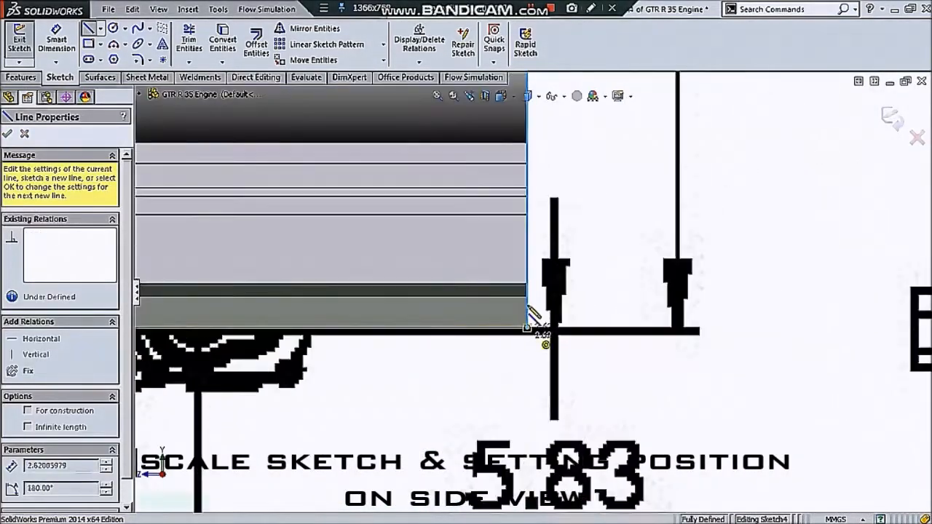
key(Escape)
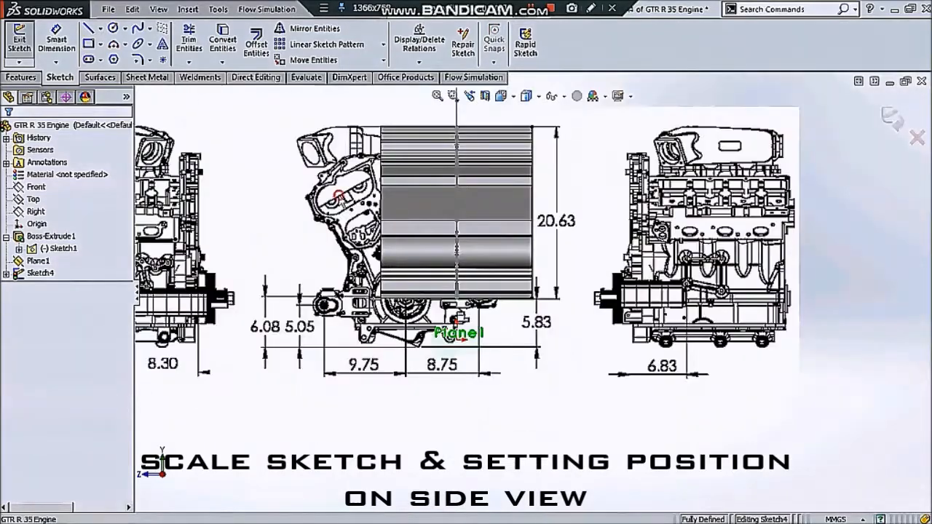
Step: Display the model in wireframe and move the sketch picture to about X -1056 mm, Y -18 mm
double_click(338, 197)
scroll(316, 215, down, 3)
drag(357, 288, 409, 261)
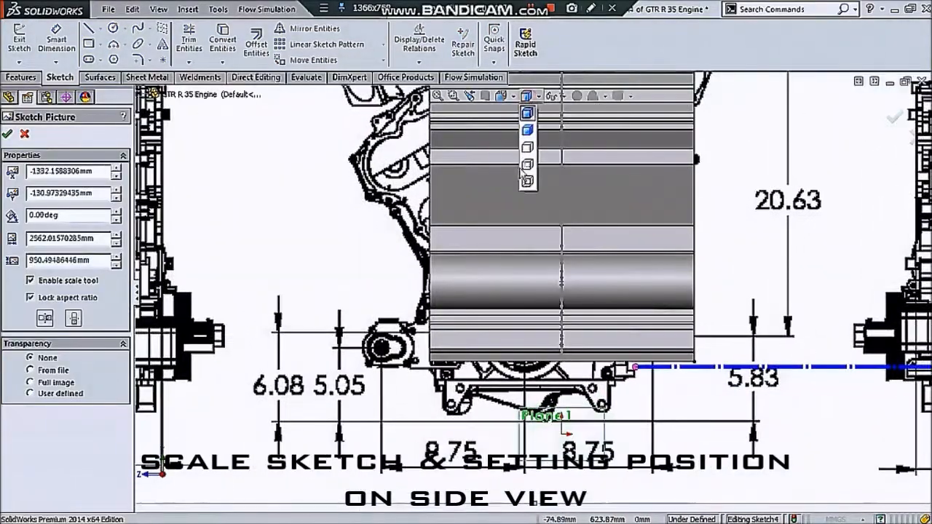
click(526, 182)
scroll(638, 370, down, 1)
mouse_move(643, 375)
mouse_down()
mouse_move(696, 318)
mouse_move(734, 310)
mouse_up()
scroll(742, 315, down, 4)
mouse_move(558, 365)
mouse_down()
mouse_move(594, 355)
mouse_move(734, 351)
mouse_up()
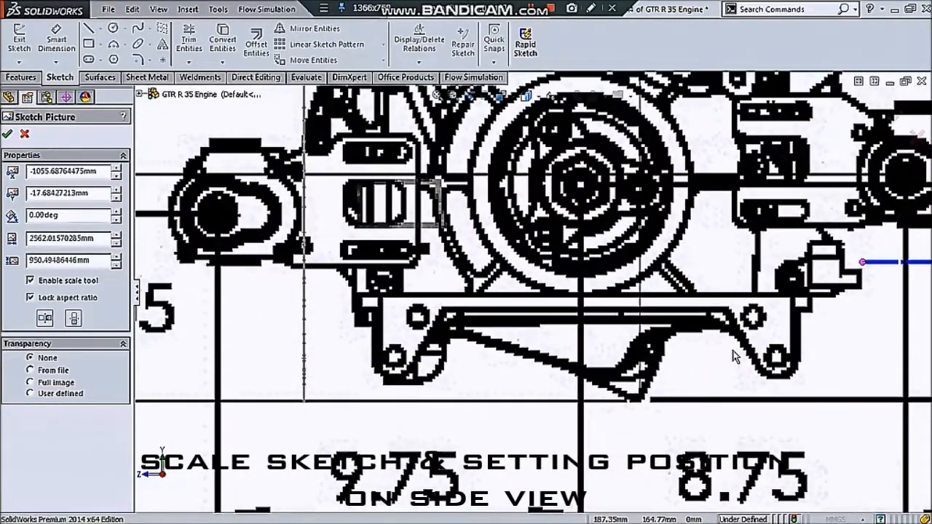
Step: Shrink the sketch picture to about 2340 mm wide and 868 mm high and move it to about X -1009 mm, Y -10 mm
scroll(733, 351, up, 8)
scroll(565, 167, down, 6)
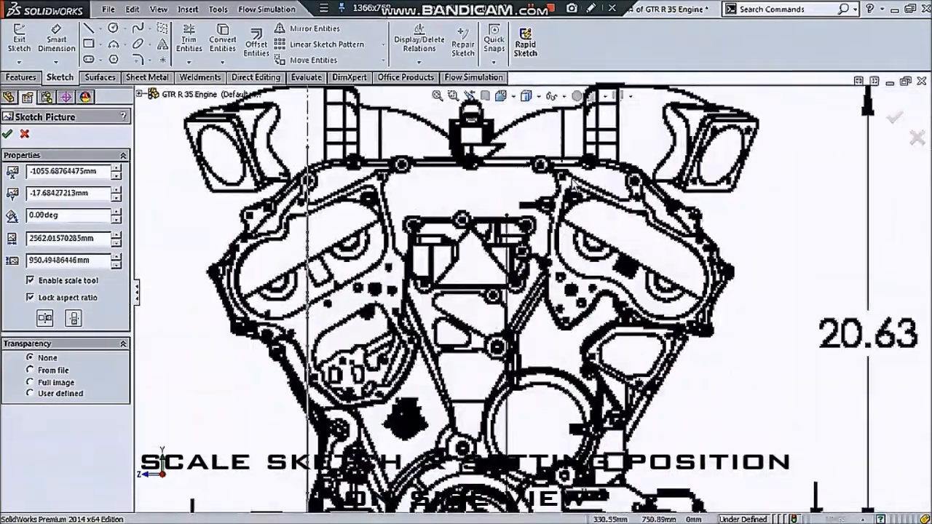
scroll(669, 232, up, 4)
drag(924, 189, 863, 240)
scroll(548, 253, down, 9)
drag(518, 277, 628, 284)
scroll(628, 284, up, 8)
scroll(534, 429, down, 2)
scroll(704, 354, up, 4)
drag(758, 355, 752, 347)
scroll(400, 284, down, 5)
scroll(609, 371, up, 5)
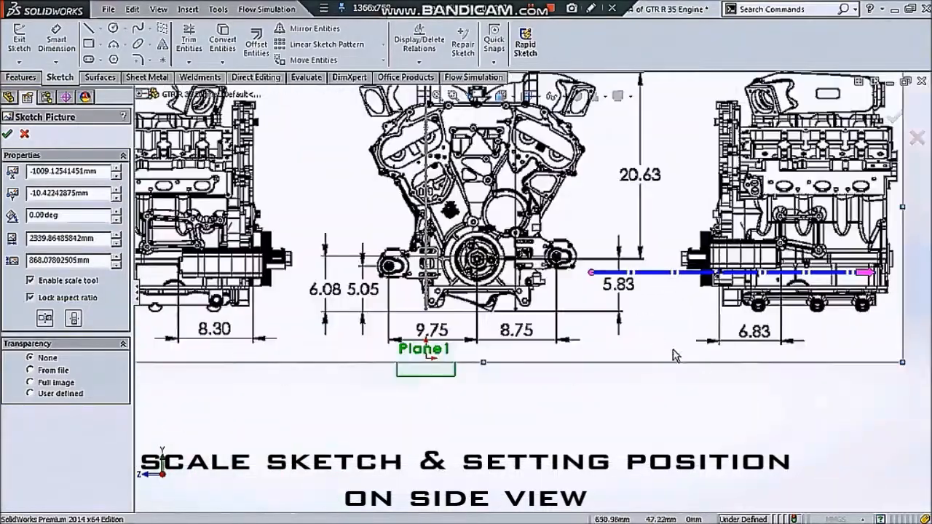
Step: Shrink the sketch picture slightly to about 2328 mm wide and 864 mm high, with its origin at about Y -6 mm
scroll(846, 374, down, 1)
drag(827, 348, 823, 346)
scroll(150, 346, down, 3)
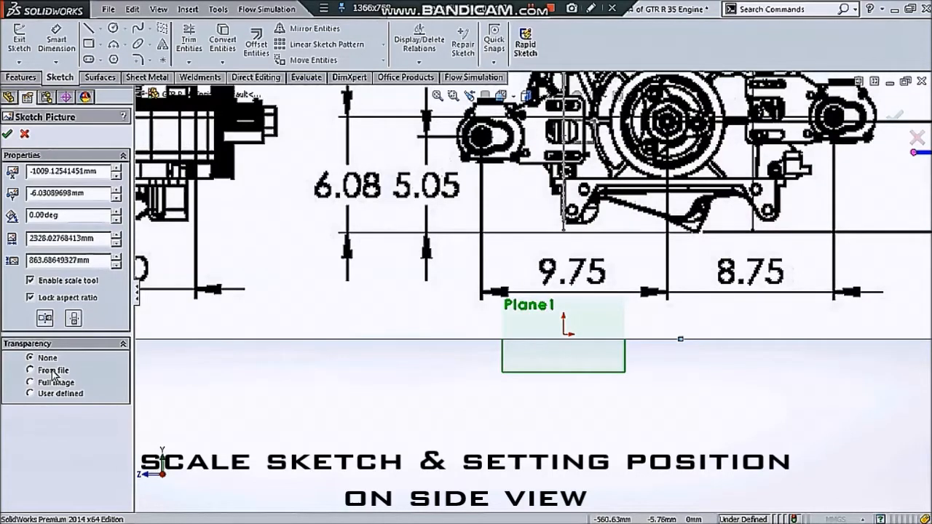
Step: Apply full-image transparency of 0.40 to the sketch picture and accept its settings
drag(48, 431, 60, 432)
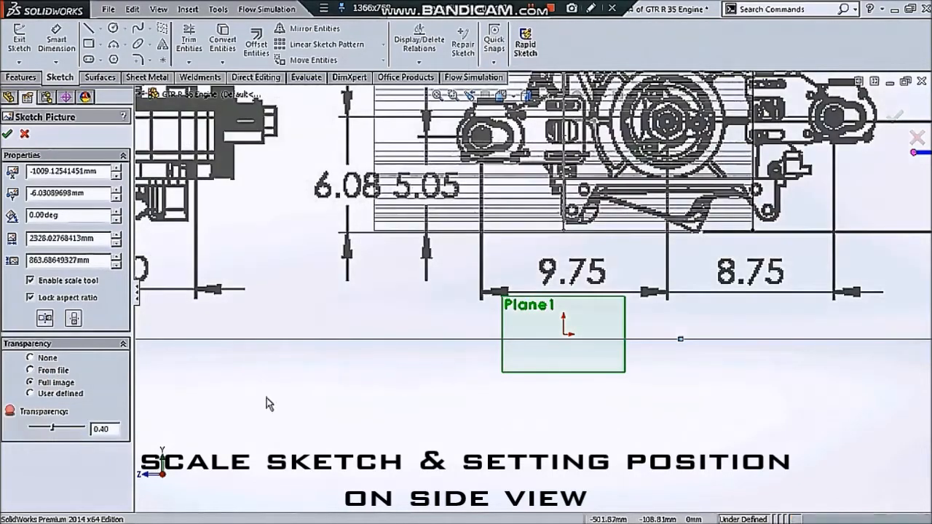
scroll(539, 143, up, 6)
scroll(538, 142, down, 3)
click(6, 134)
Step: Examine how the vertical reference line and the body's edges line up with the engine outline in the picture
scroll(632, 279, down, 6)
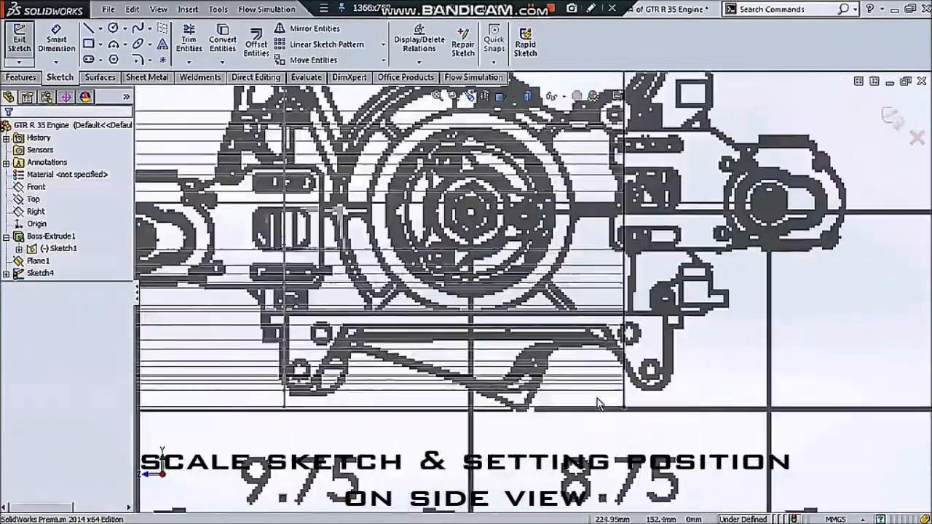
scroll(588, 393, up, 6)
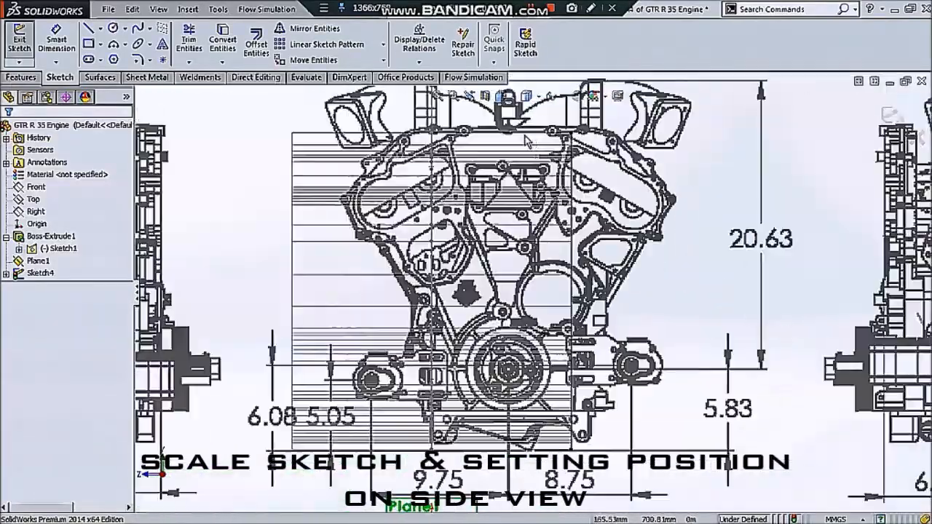
scroll(612, 218, down, 6)
click(612, 219)
scroll(615, 220, up, 6)
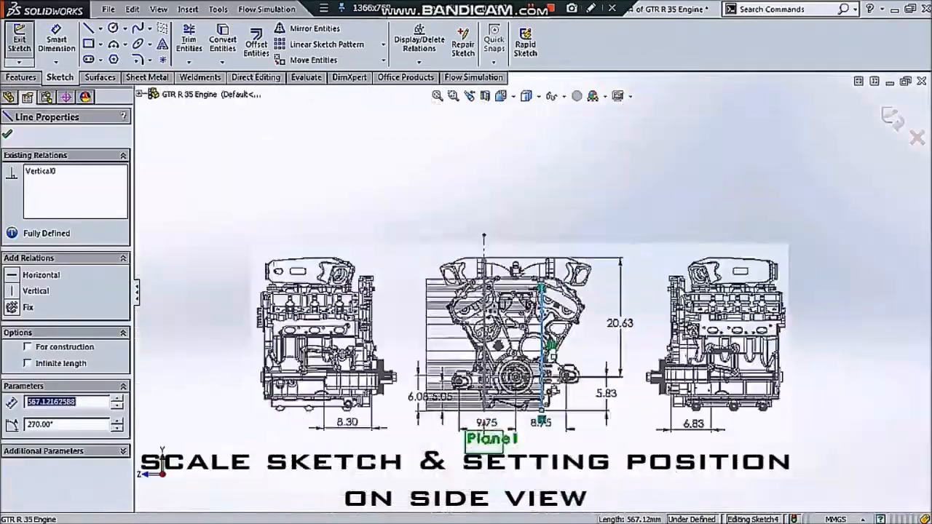
scroll(757, 233, down, 3)
click(755, 233)
drag(756, 230, 756, 231)
scroll(386, 259, down, 6)
key(Escape)
scroll(536, 298, up, 6)
scroll(685, 382, down, 3)
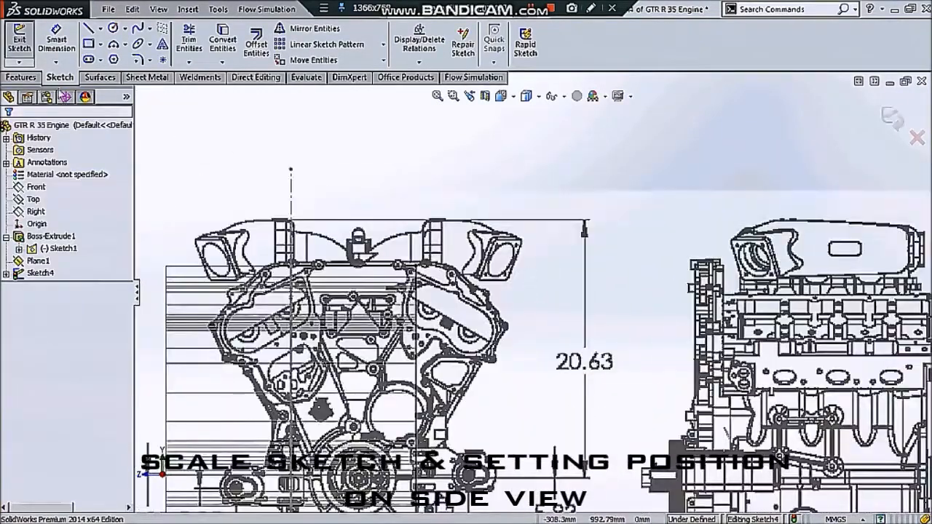
Step: Sketch a vertical line over the picture's 20.63 dimension line, from its upper arrowhead to its lower arrowhead
click(91, 30)
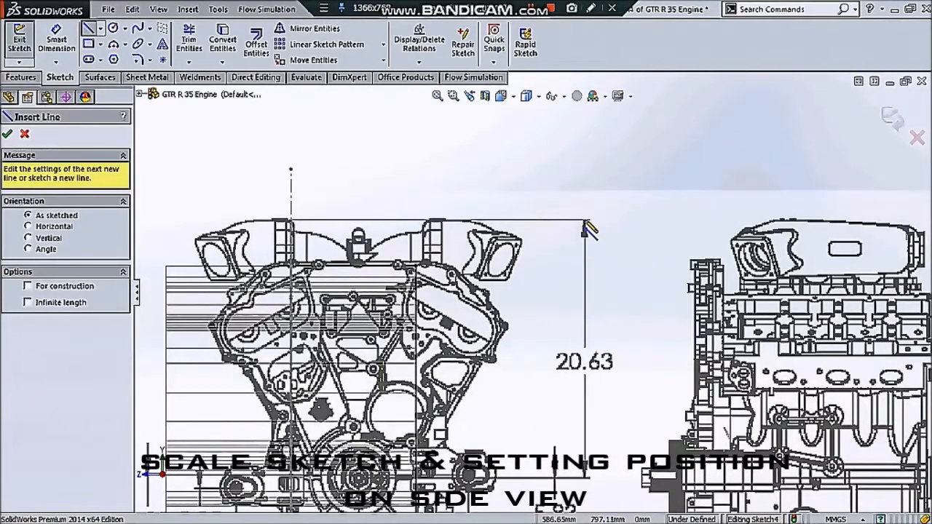
click(583, 225)
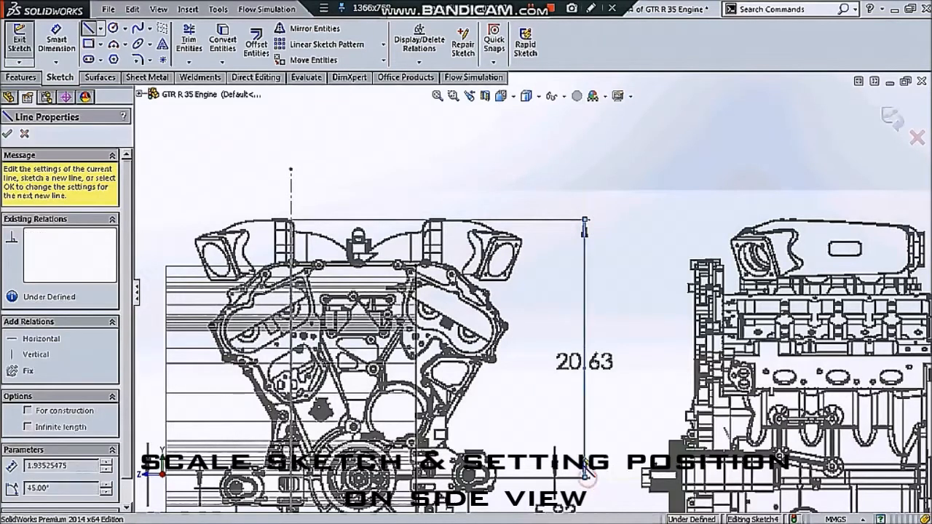
click(584, 474)
key(Escape)
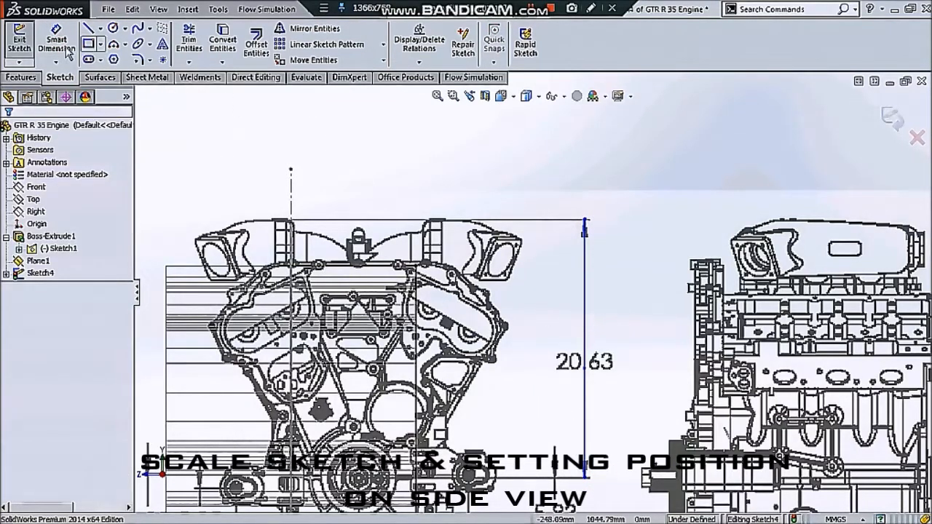
Step: Dimension the vertical reference line drawn over the picture's 20.63 dimension and set its length to 524 mm
click(584, 286)
click(626, 306)
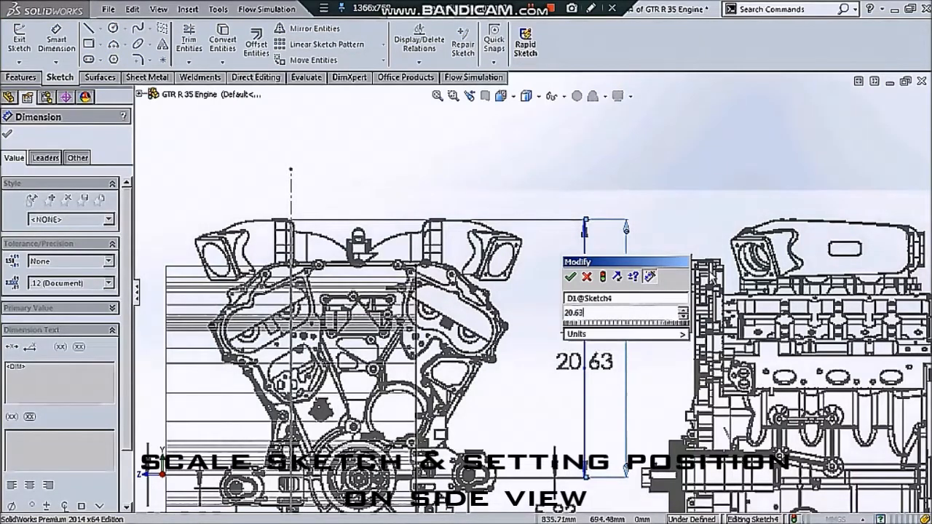
key(Return)
key(Escape)
scroll(670, 339, up, 3)
scroll(590, 320, down, 5)
Step: Scale the sketch picture to about 2348 mm wide and 871 mm high so its 20.63 dimension fits the 524 mm line
click(579, 261)
scroll(580, 270, up, 3)
double_click(739, 267)
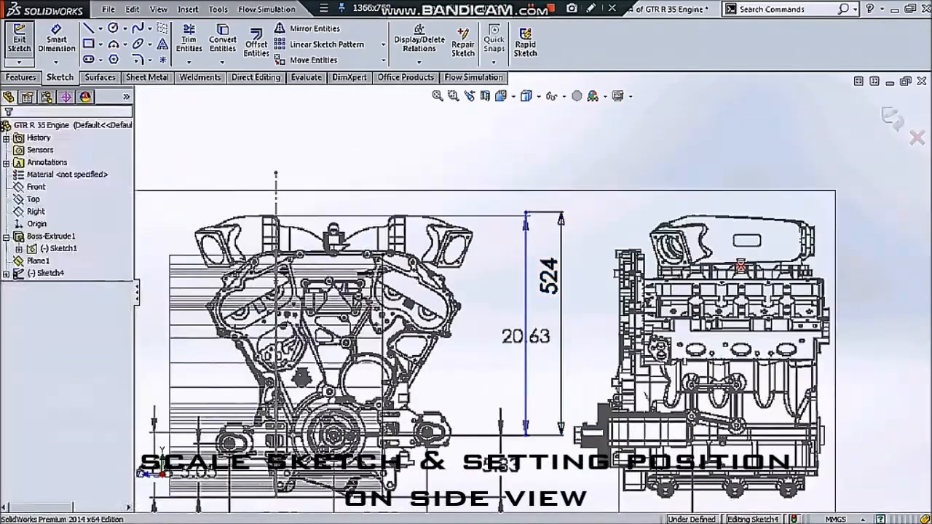
drag(836, 195, 847, 192)
scroll(530, 431, down, 6)
Step: Move the sketch picture's origin to about X -1025 mm, Y -7 mm, check it against the reference line and accept
drag(565, 397, 541, 390)
scroll(541, 390, up, 7)
scroll(534, 139, down, 6)
scroll(558, 246, up, 3)
scroll(557, 252, up, 4)
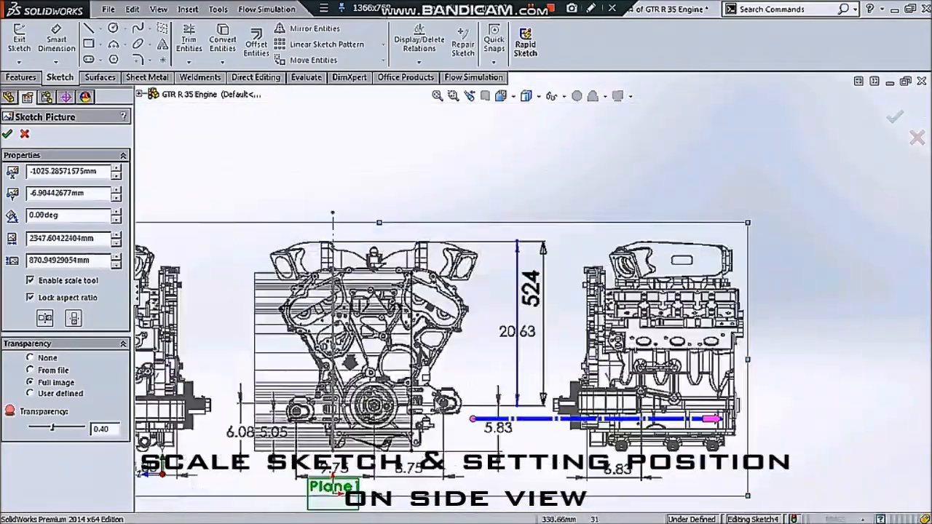
scroll(678, 381, down, 3)
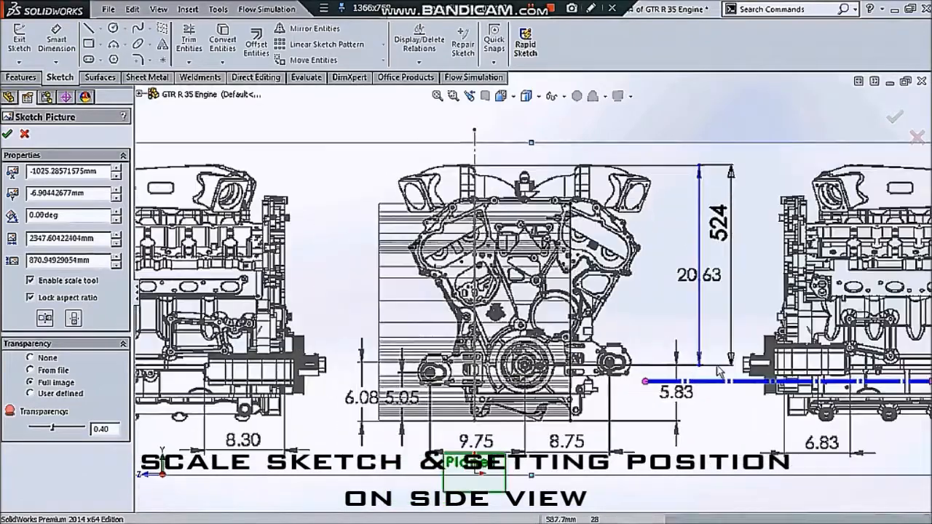
scroll(362, 328, down, 2)
scroll(313, 240, up, 2)
click(7, 134)
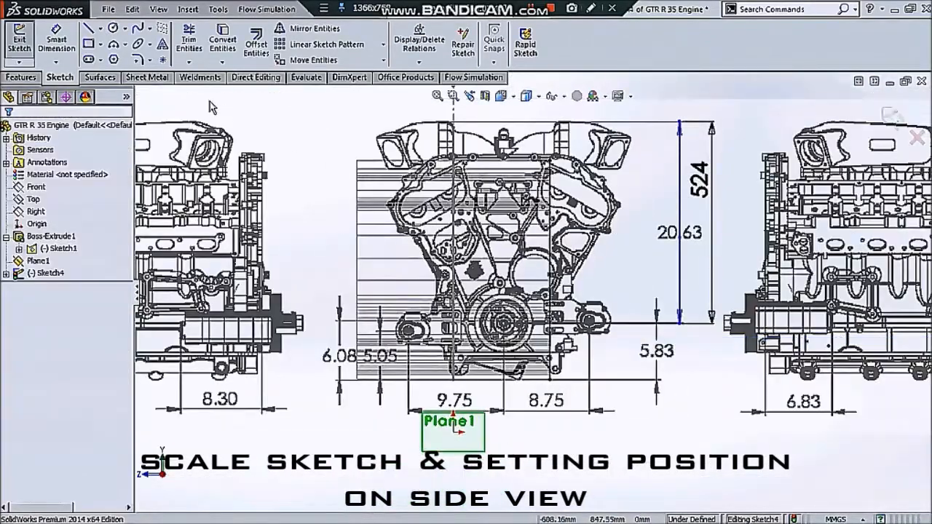
click(550, 380)
scroll(882, 405, up, 1)
scroll(859, 379, down, 2)
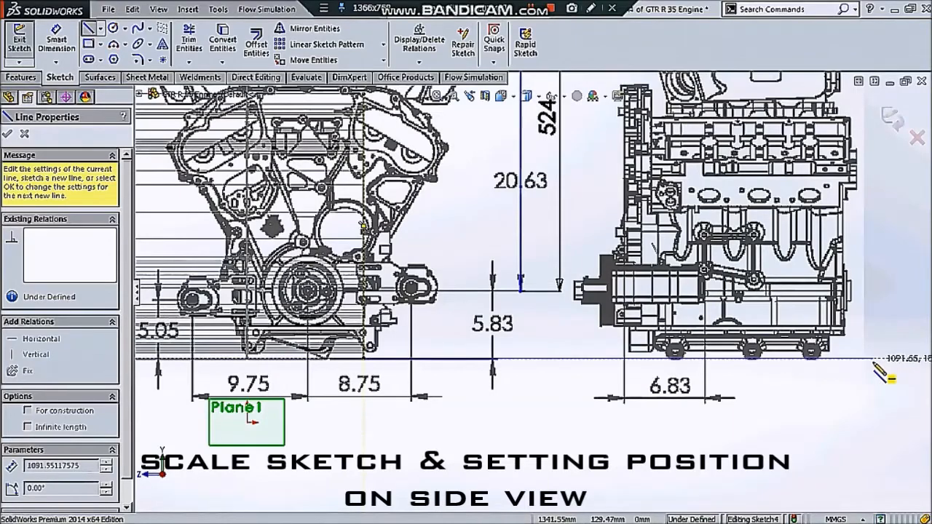
key(Escape)
Step: Move the sketch picture so its side-view engine overlaps the extruded body, with the origin at about X -2085 mm, Y -3 mm
scroll(543, 292, up, 2)
scroll(269, 233, down, 2)
double_click(762, 349)
drag(776, 359, 281, 362)
scroll(433, 370, down, 5)
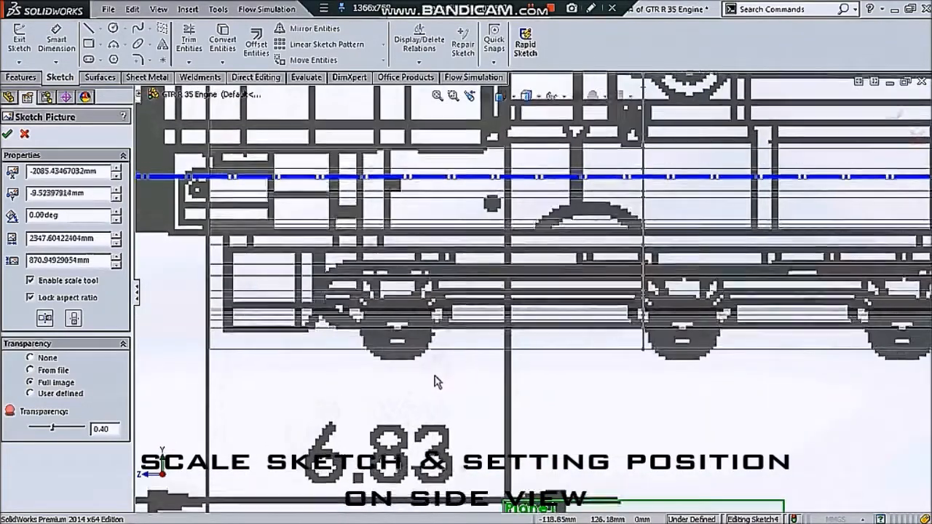
scroll(436, 367, up, 4)
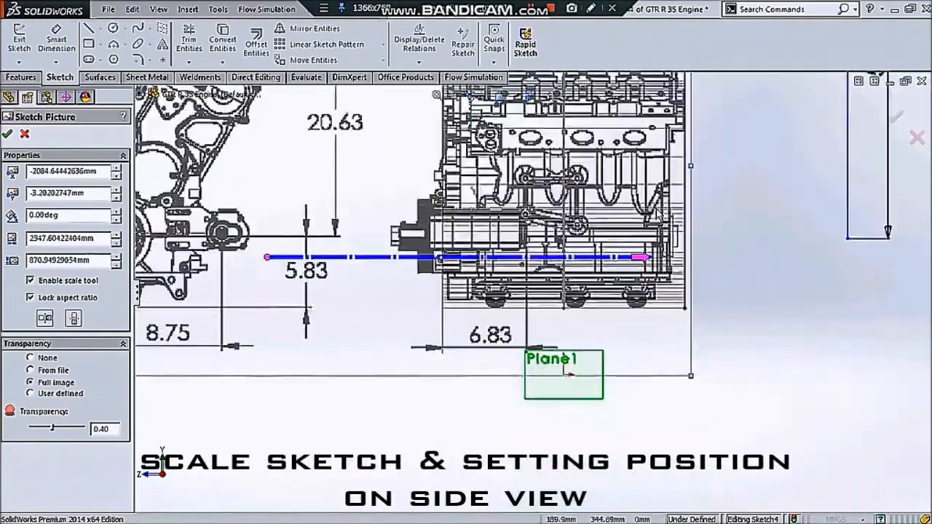
Step: Fine-tune the picture's origin to about X -2083 mm, Y -4 mm against the body's edges and accept the placement
scroll(612, 377, down, 2)
drag(612, 377, 618, 381)
ctrl+middle_drag(645, 378, 617, 399)
drag(623, 414, 614, 414)
scroll(615, 414, up, 4)
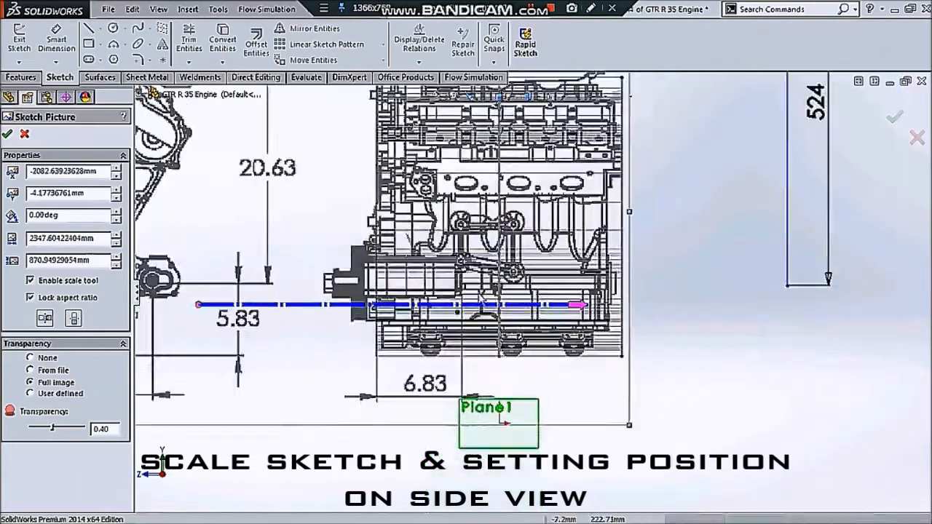
scroll(436, 145, down, 5)
scroll(435, 357, up, 4)
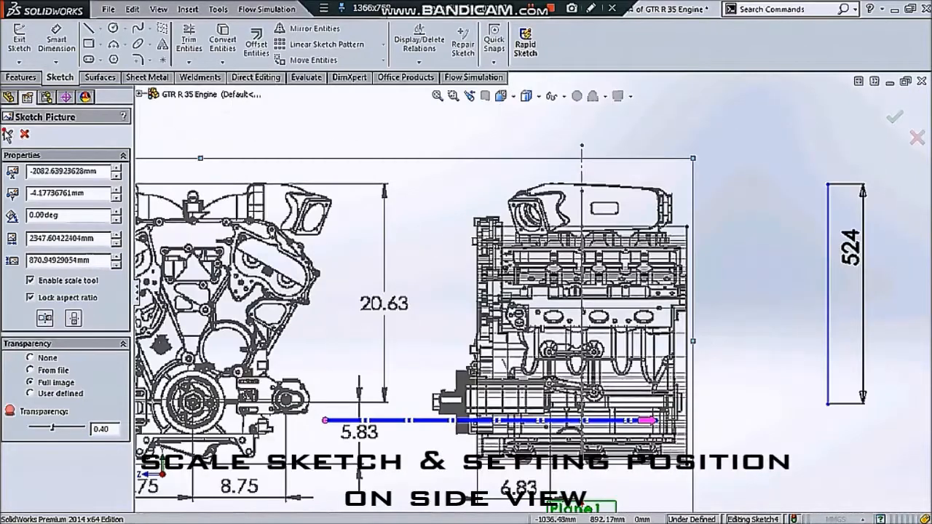
key(Return)
Step: Display the extruded body shaded with edges in front of the reference picture
click(531, 95)
click(533, 114)
key(f)
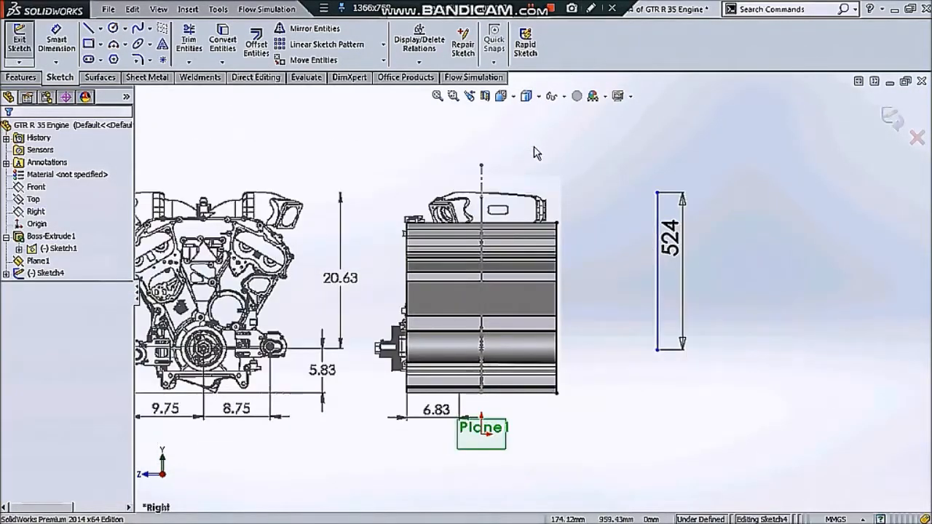
scroll(534, 148, up, 1)
Step: Trim away the 524 mm vertical reference line and save the part
click(189, 40)
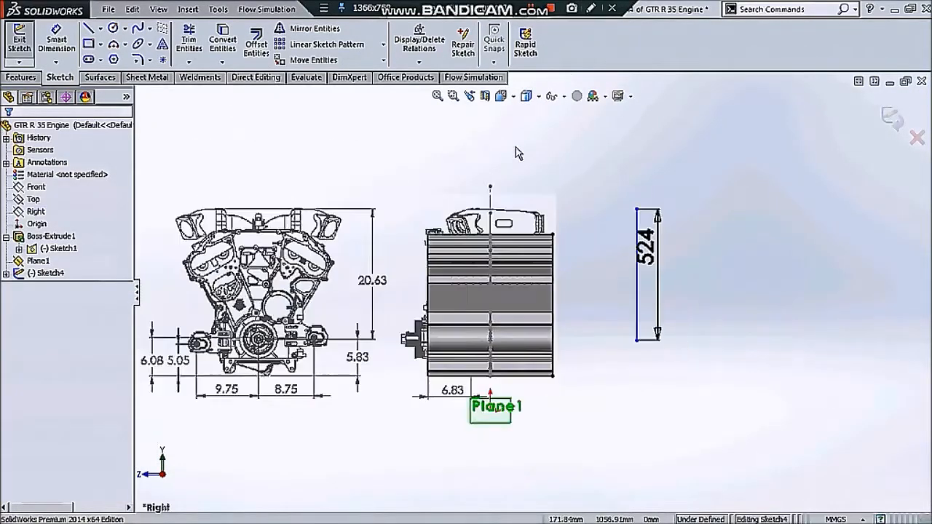
drag(650, 271, 627, 273)
scroll(627, 275, up, 2)
key(Escape)
key(ctrl+s)
Step: Check the shaded body's fit against the side-view picture and return the display to wireframe
scroll(527, 313, down, 5)
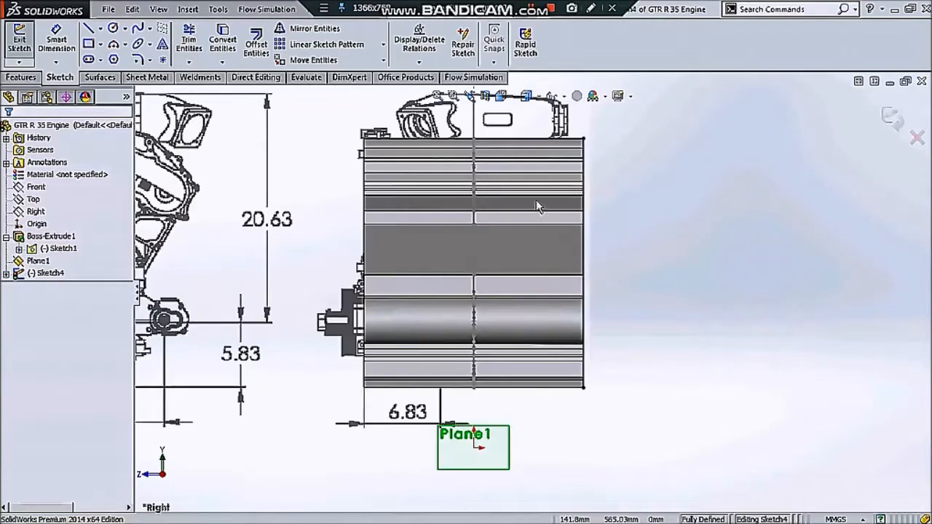
scroll(536, 201, down, 3)
scroll(517, 219, up, 4)
scroll(490, 261, down, 2)
scroll(490, 261, up, 1)
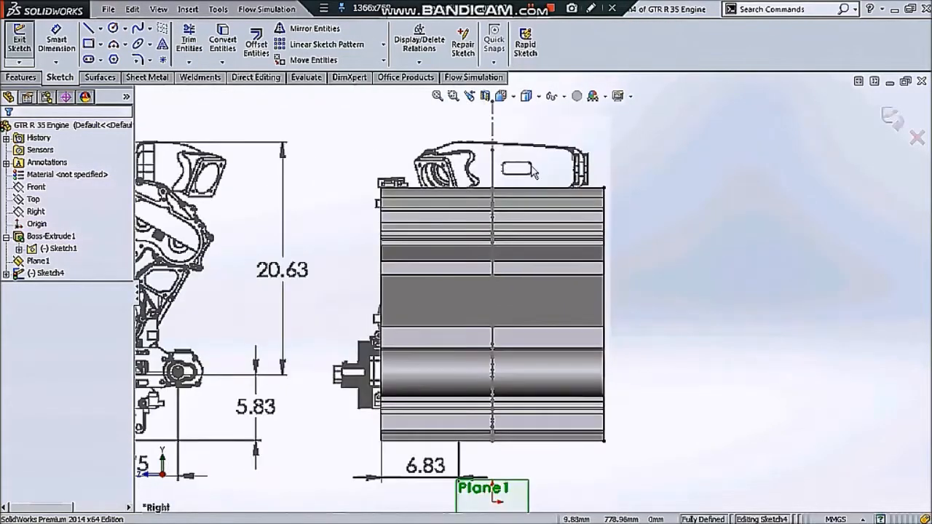
scroll(495, 161, down, 1)
click(527, 180)
scroll(533, 378, up, 2)
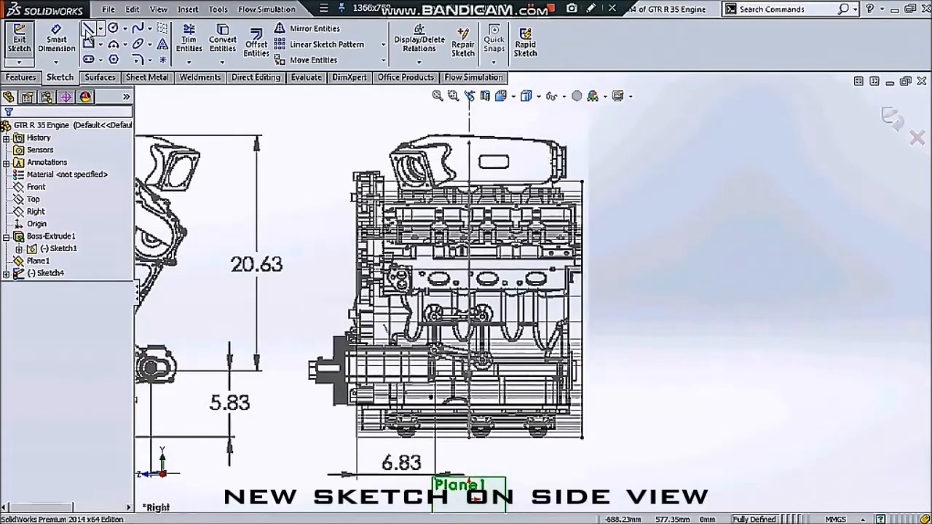
Step: Start a new sketch on the Right plane and trace the engine's stepped lower rear corner upward from the body's bottom edge
click(892, 117)
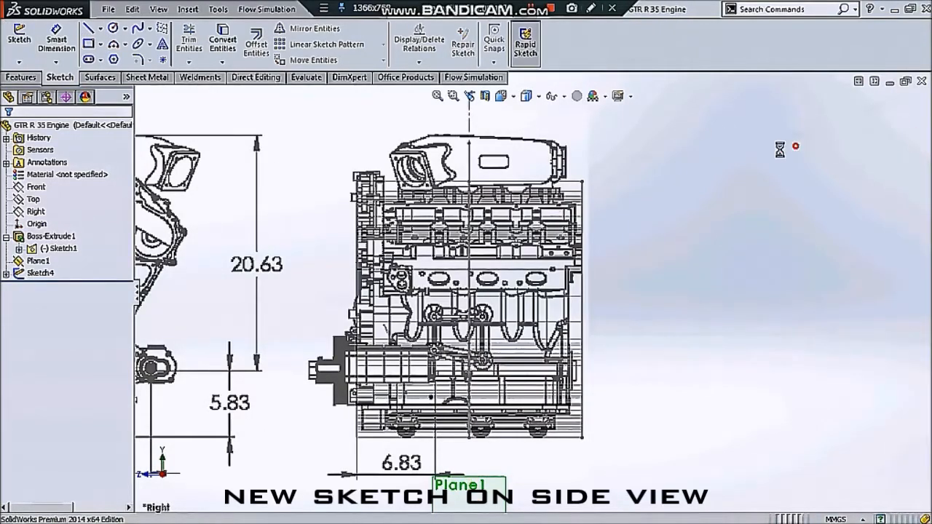
click(19, 40)
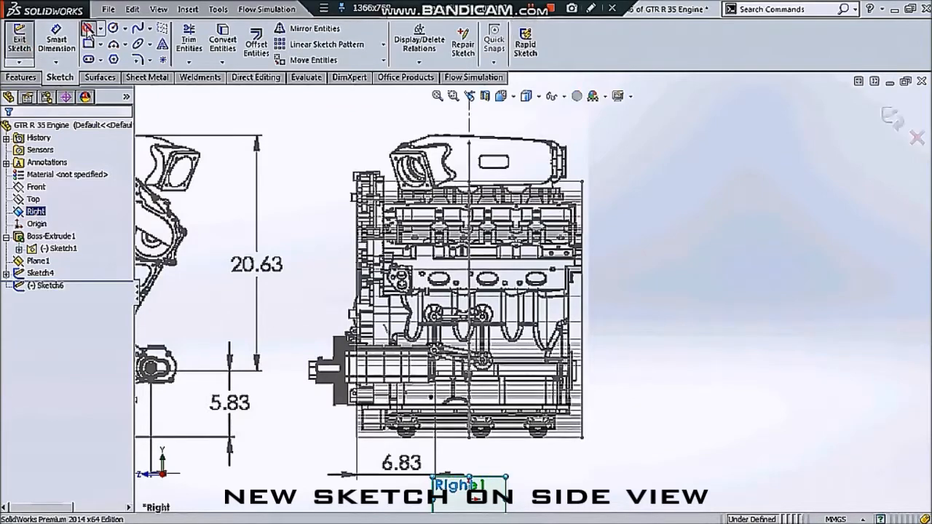
click(88, 27)
scroll(544, 439, up, 5)
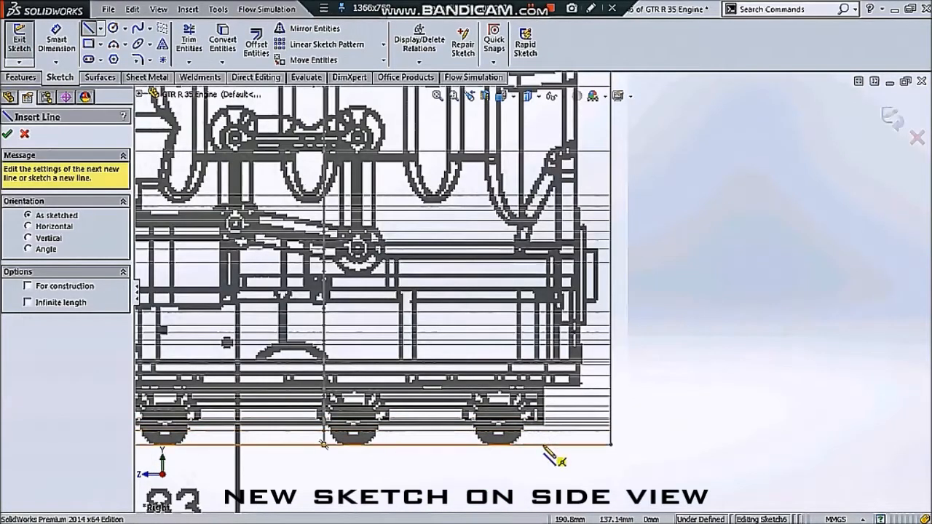
click(543, 446)
click(543, 391)
click(579, 391)
click(579, 331)
Step: Continue the contour up the engine block's rear side and finish it with a short horizontal line at the small ledge
scroll(594, 335, up, 2)
scroll(586, 326, up, 1)
scroll(572, 276, down, 3)
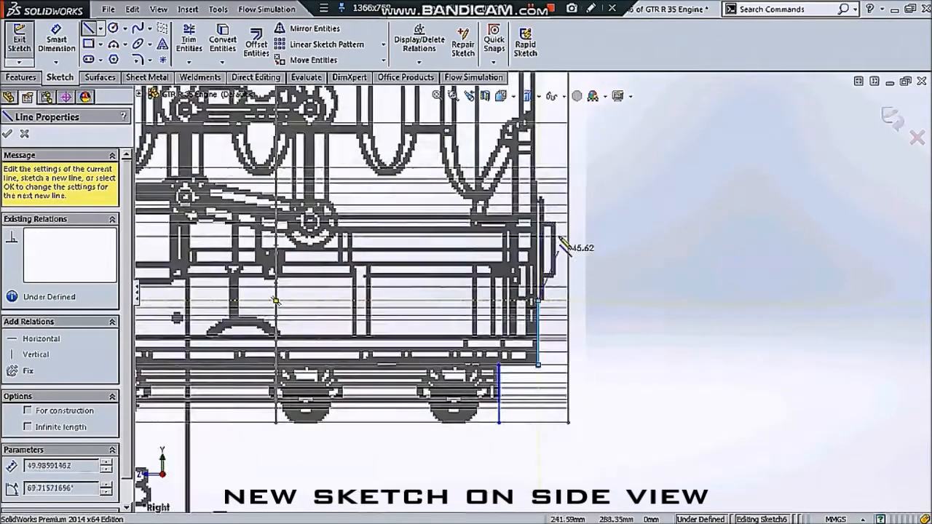
scroll(551, 175, down, 2)
scroll(551, 193, up, 2)
click(532, 198)
scroll(539, 200, up, 1)
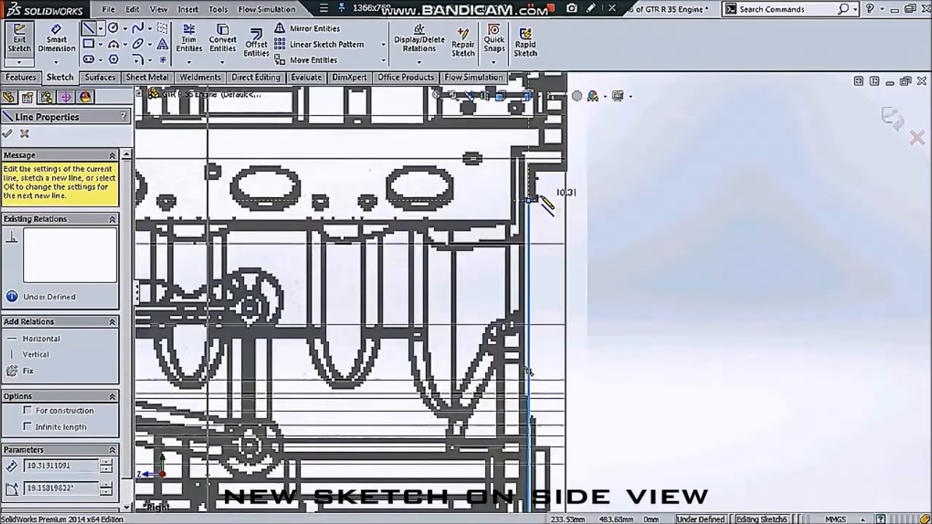
click(543, 200)
scroll(541, 188, up, 5)
key(Escape)
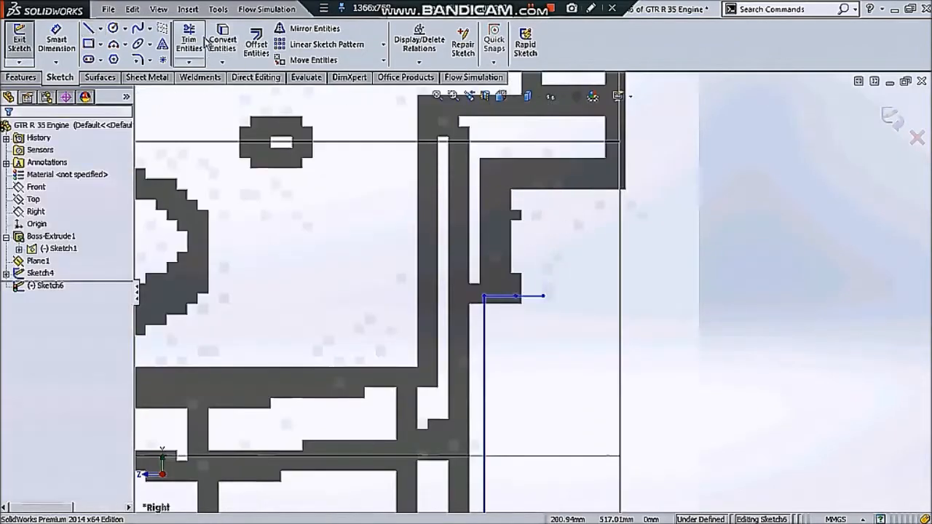
Step: Trim the overshooting end of the short horizontal line at the ledge
click(539, 295)
key(Escape)
click(188, 40)
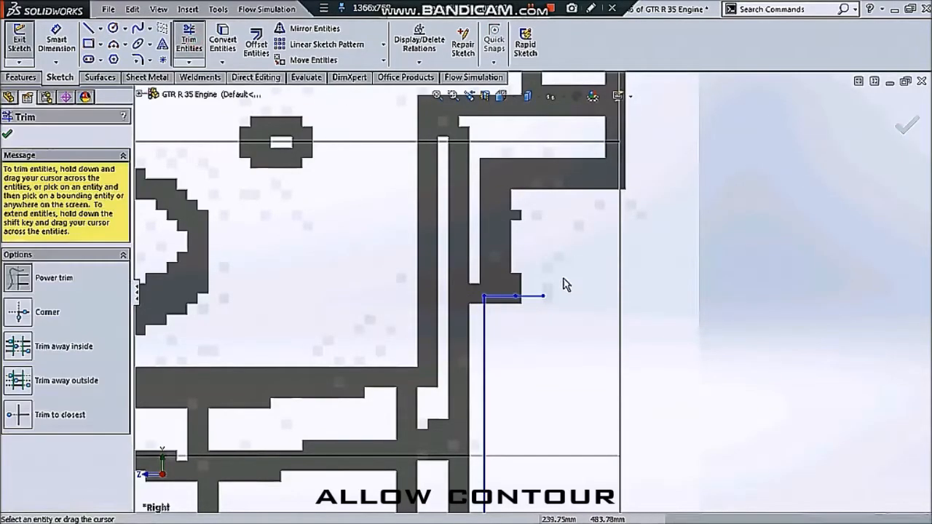
key(Escape)
Step: Extend the contour from the ledge upward, about 20.6 mm outward to the body's rear edge, and up along that edge
key(l)
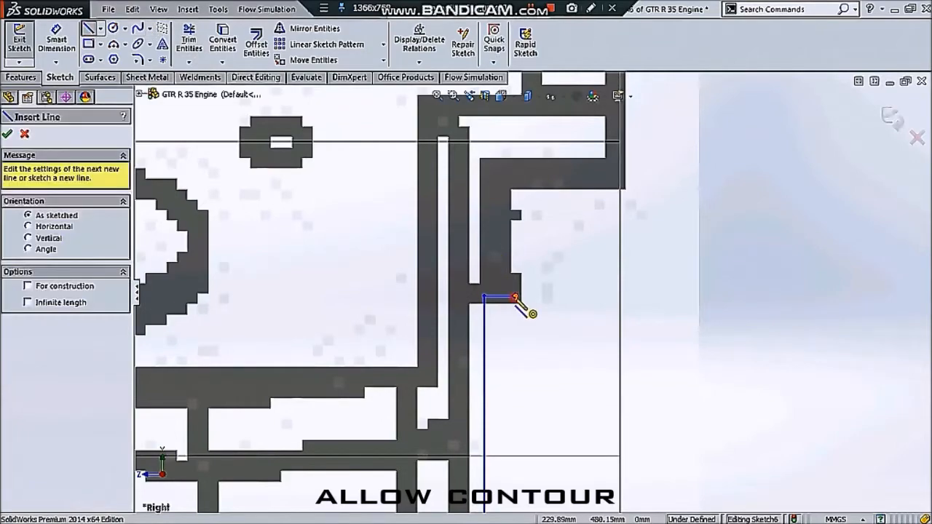
click(515, 298)
click(516, 190)
click(620, 191)
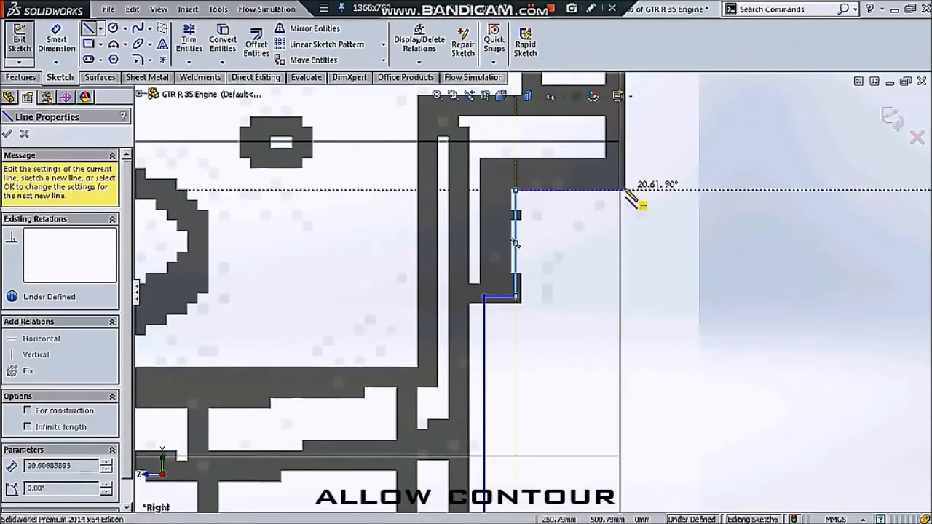
scroll(595, 205, down, 3)
scroll(550, 197, up, 2)
scroll(558, 223, down, 2)
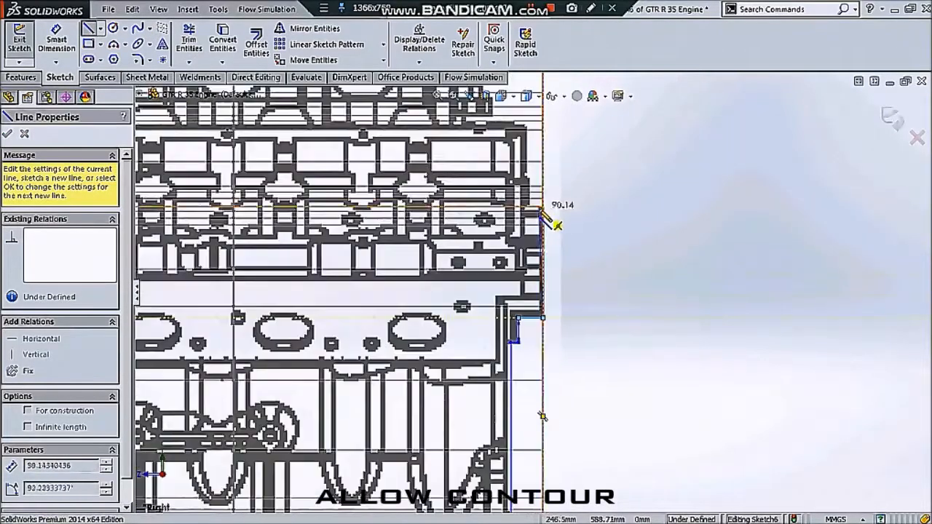
scroll(562, 231, down, 2)
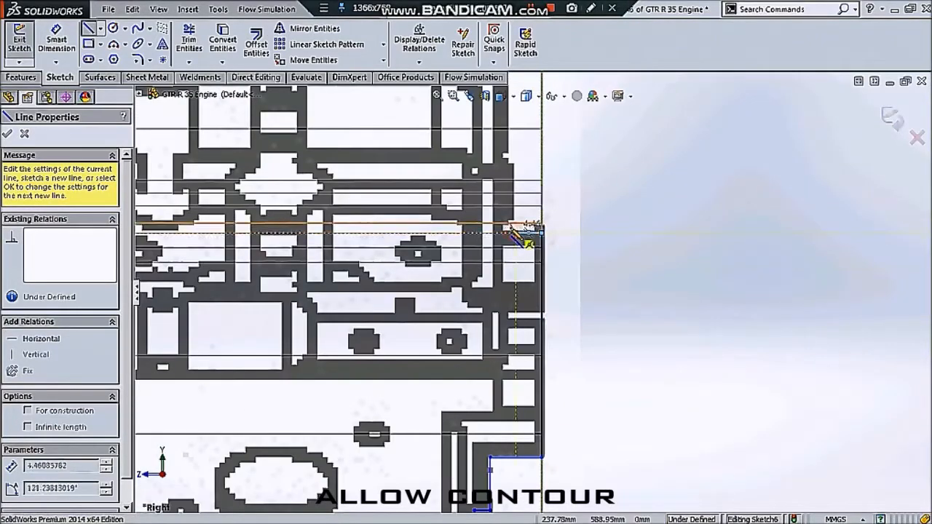
Step: Trace the cylinder head's upper rear steps and a horizontal line about 374 mm long beneath the intake manifold
scroll(528, 233, up, 3)
scroll(532, 233, down, 2)
click(539, 233)
click(492, 233)
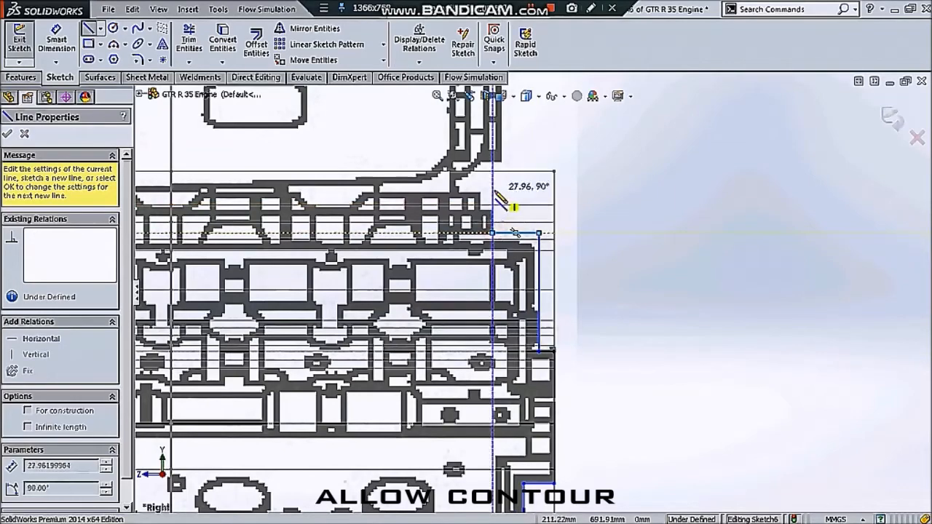
scroll(451, 248, up, 3)
scroll(419, 280, down, 4)
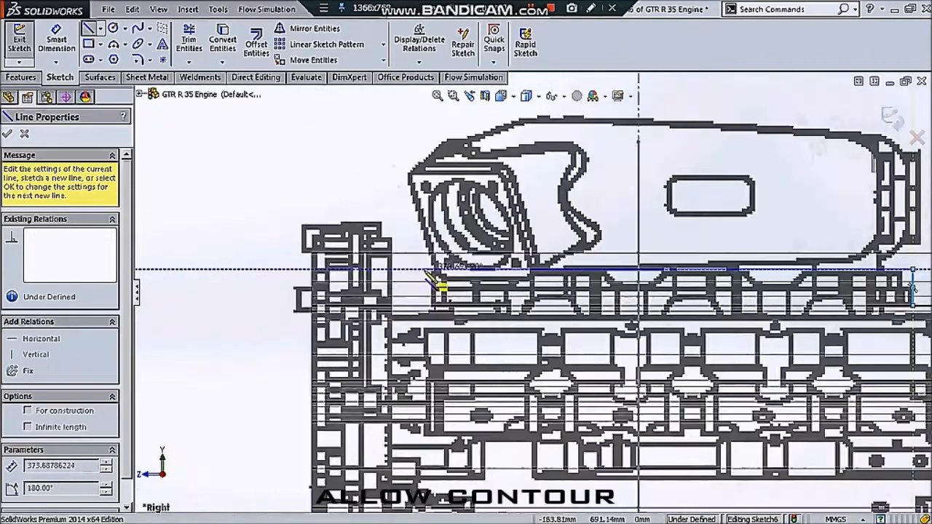
click(429, 270)
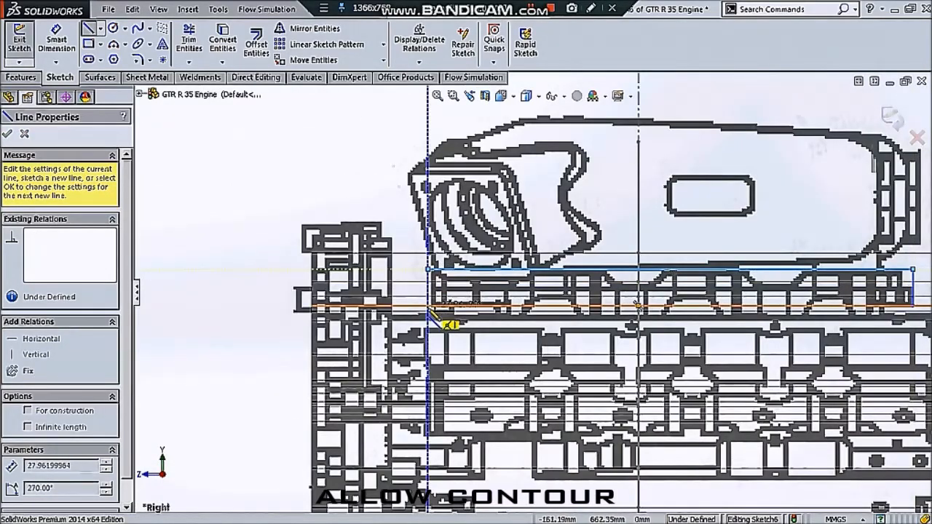
Step: Trace the notch in front of the intake manifold and the top edge of the front timing cover
click(429, 312)
click(393, 312)
click(393, 219)
click(305, 220)
Step: Continue the contour down the engine's front side and close it along the body's bottom edge
scroll(590, 167, up, 5)
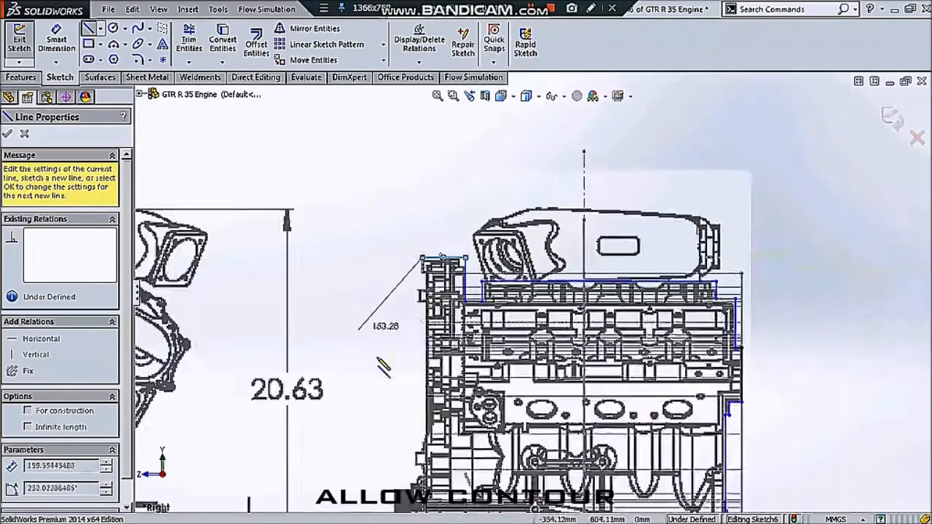
click(477, 503)
click(710, 503)
scroll(710, 502, up, 2)
key(Escape)
scroll(655, 407, up, 1)
scroll(655, 393, down, 1)
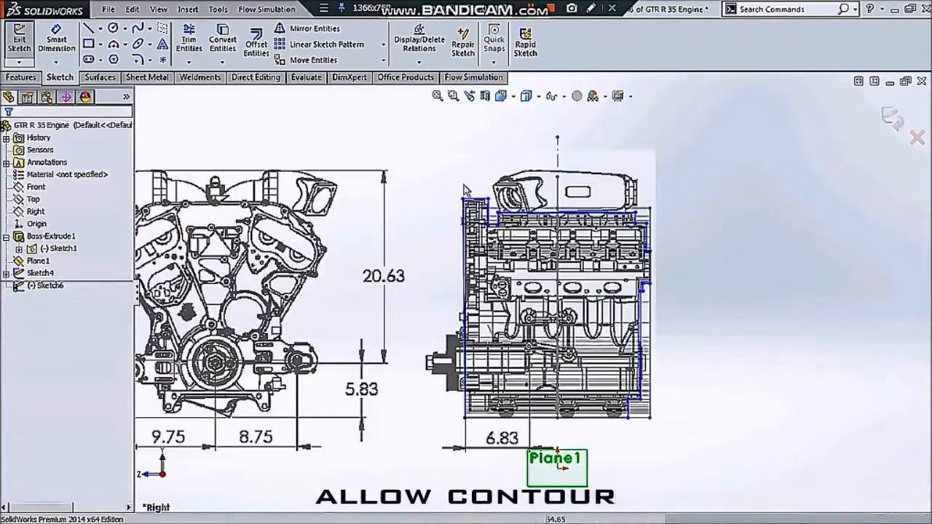
Step: Sketch a large circle centred on the vertical axis that encloses the whole side-view contour
click(112, 27)
click(557, 307)
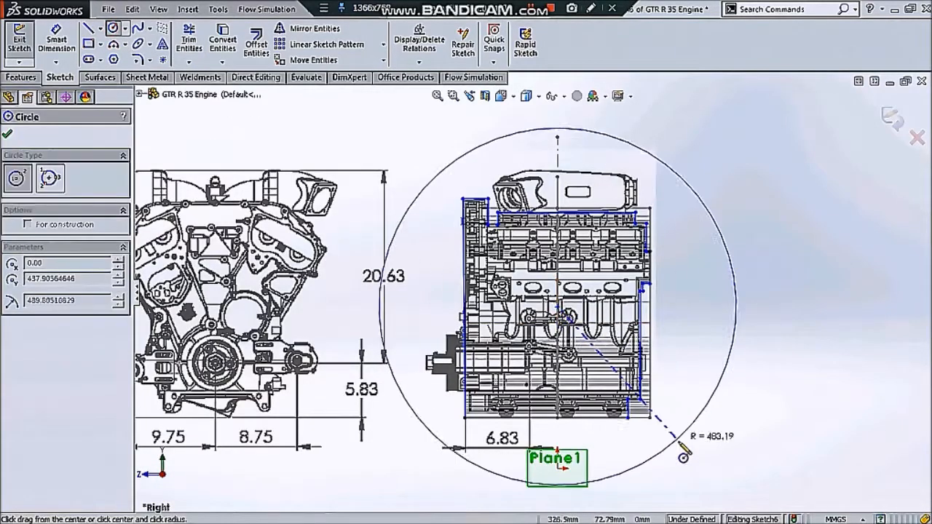
click(688, 436)
Step: Try to cut the body Through All in one direction using the region between the enclosing circle and the side-view contour
click(21, 77)
click(207, 46)
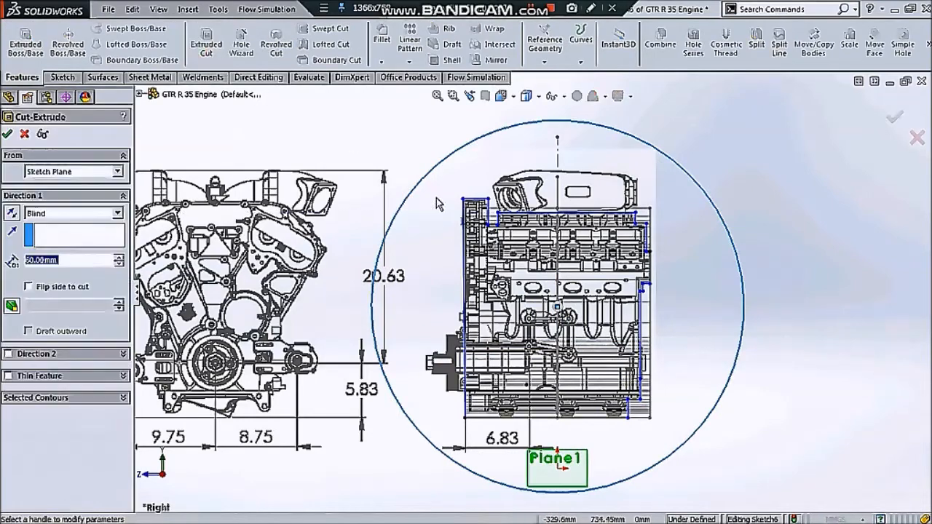
click(44, 214)
click(46, 235)
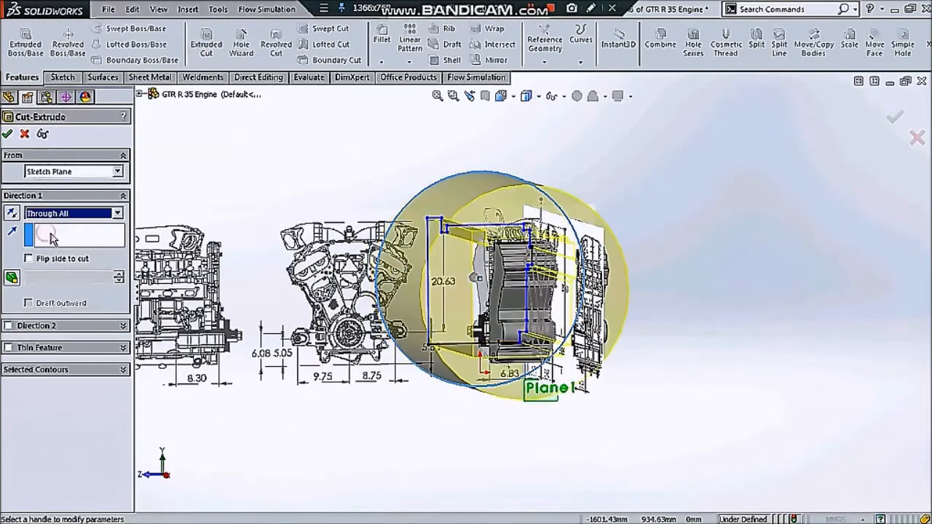
click(7, 134)
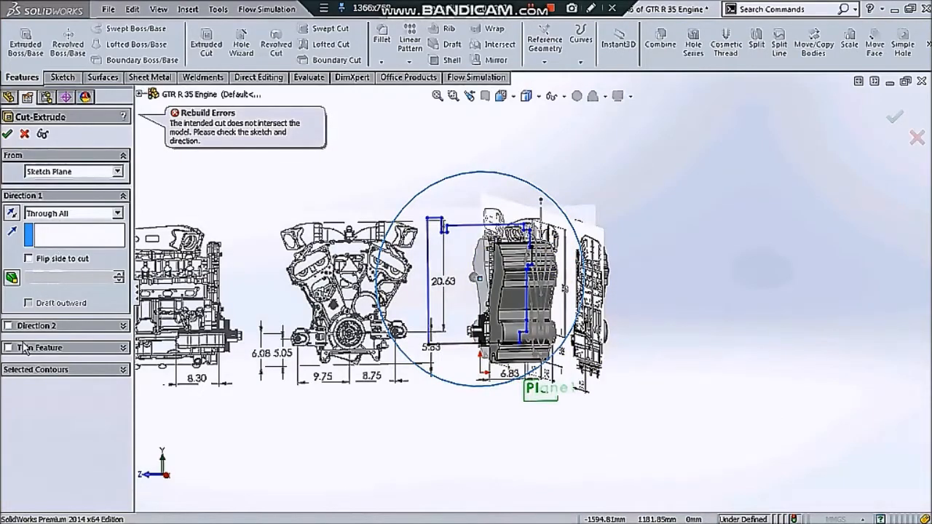
Step: Enable the second direction for the cut extrude and apply it to the engine body
click(18, 370)
scroll(679, 271, down, 3)
middle_drag(542, 272, 381, 287)
scroll(459, 275, up, 4)
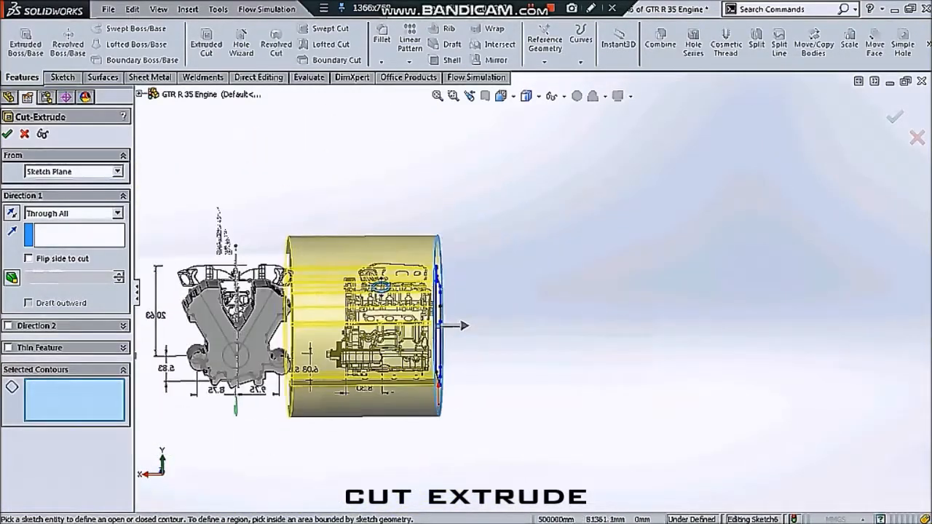
click(8, 326)
click(8, 134)
Step: Hide the reference sketch pictures and inspect the cut engine body from several sides
middle_drag(276, 172, 424, 274)
scroll(408, 268, down, 3)
click(557, 98)
click(551, 199)
click(470, 181)
scroll(539, 299, down, 2)
middle_drag(568, 281, 385, 276)
scroll(385, 277, down, 2)
middle_drag(536, 293, 356, 300)
scroll(452, 327, up, 3)
middle_drag(451, 348, 674, 374)
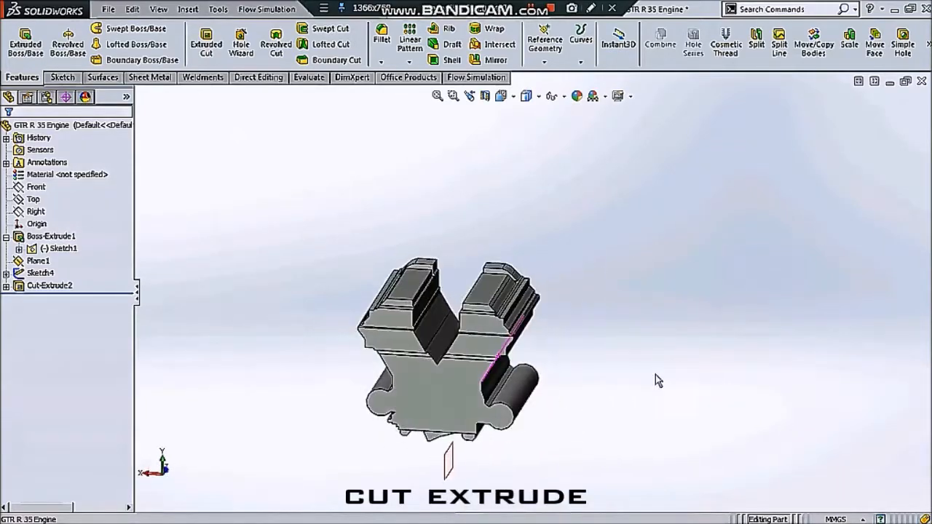
scroll(514, 343, down, 4)
scroll(518, 333, up, 3)
middle_drag(514, 340, 621, 277)
scroll(559, 290, up, 1)
Step: Show the reference sketch pictures again and examine the crankshaft pulley beside the body in the side view
click(559, 96)
click(553, 187)
click(442, 201)
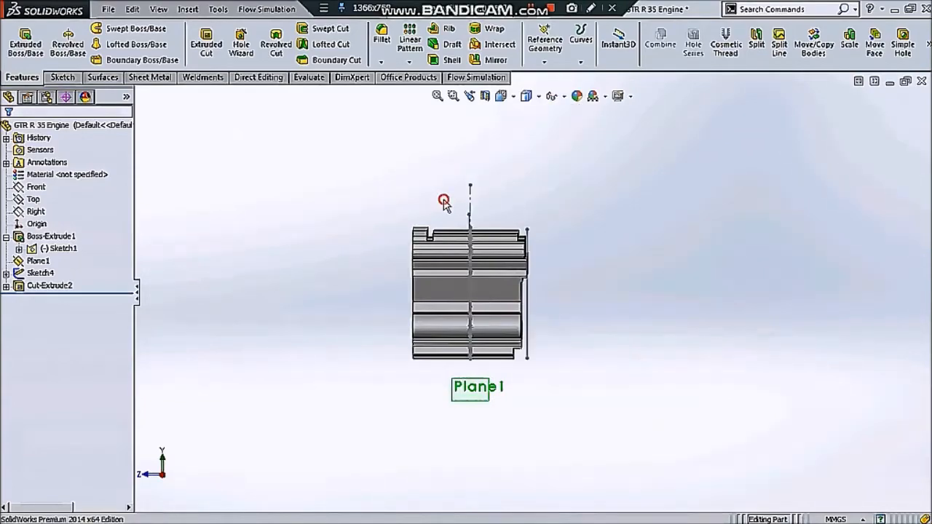
scroll(442, 204, up, 2)
scroll(438, 237, down, 3)
middle_drag(445, 244, 486, 257)
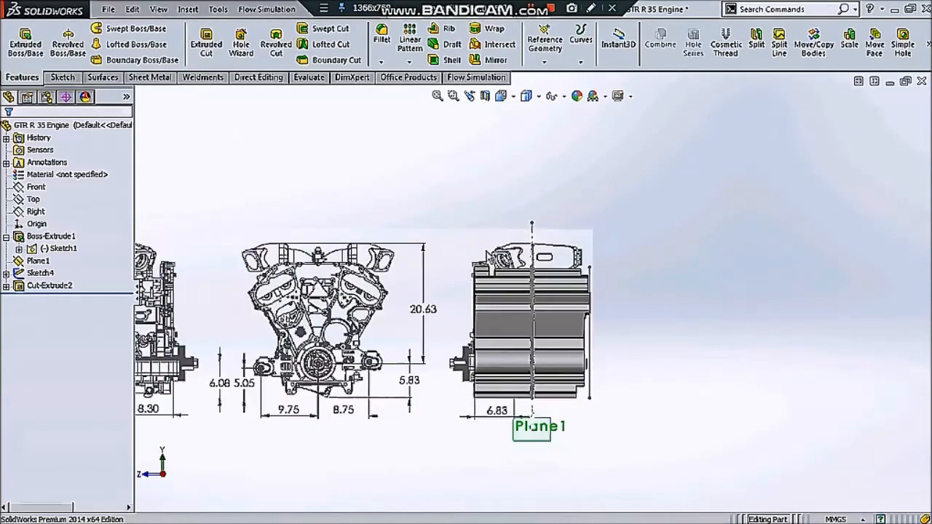
scroll(468, 329, down, 7)
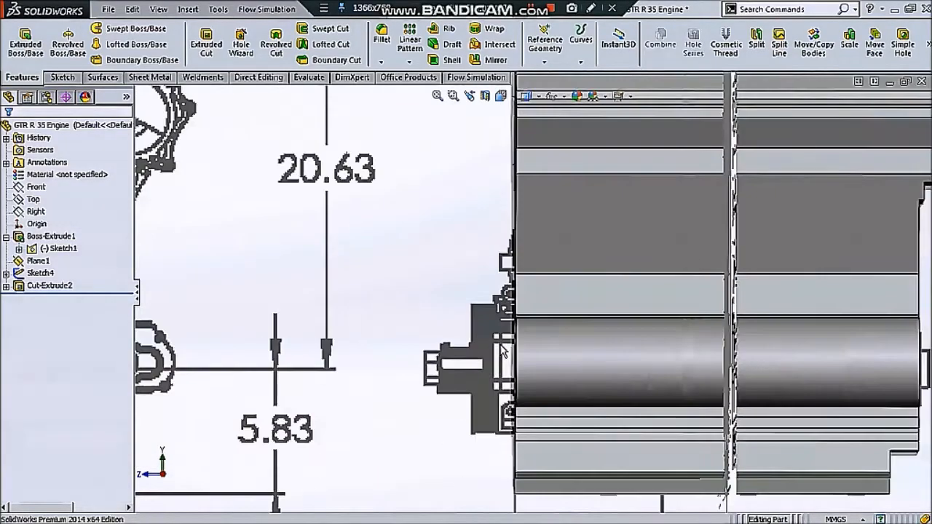
middle_drag(504, 352, 571, 348)
scroll(570, 349, up, 8)
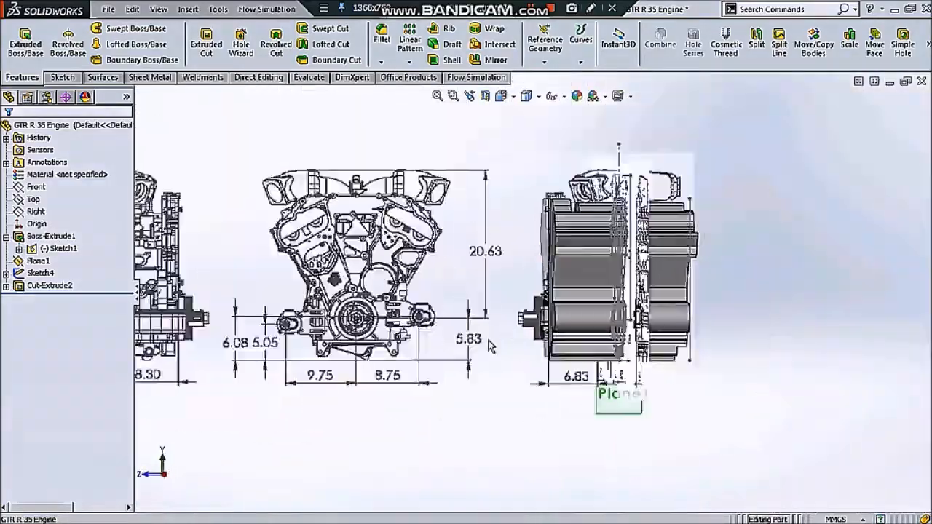
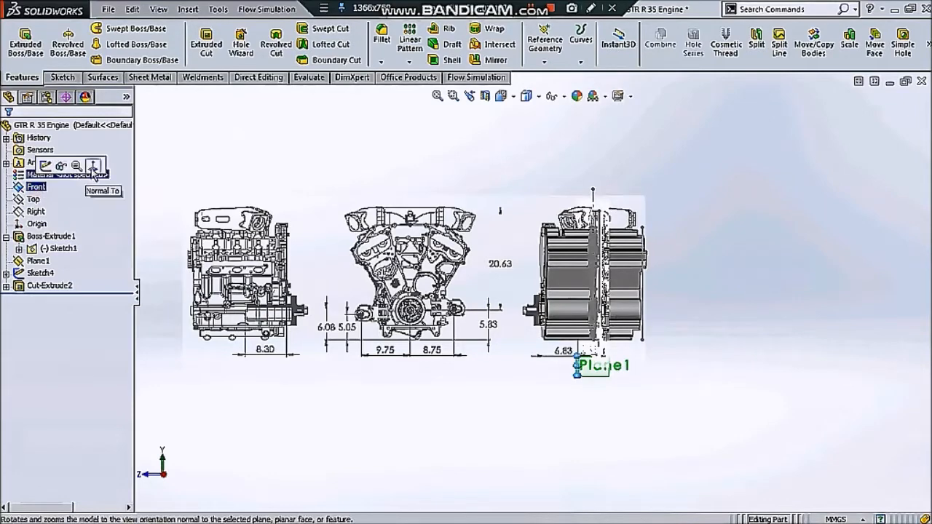
Step: Start a sketch on the Front plane and draw a circle of about 73.4 mm radius centred on the crankshaft pulley
click(92, 169)
click(62, 77)
click(19, 40)
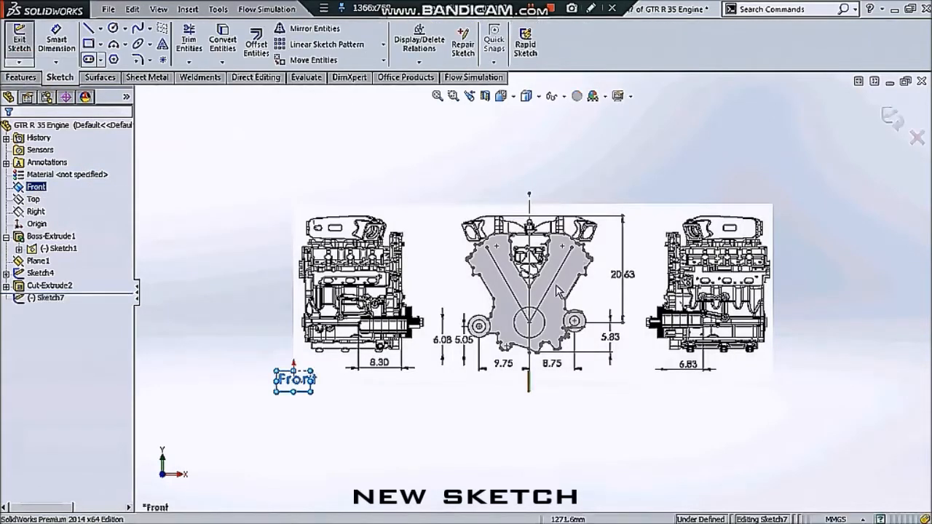
click(488, 389)
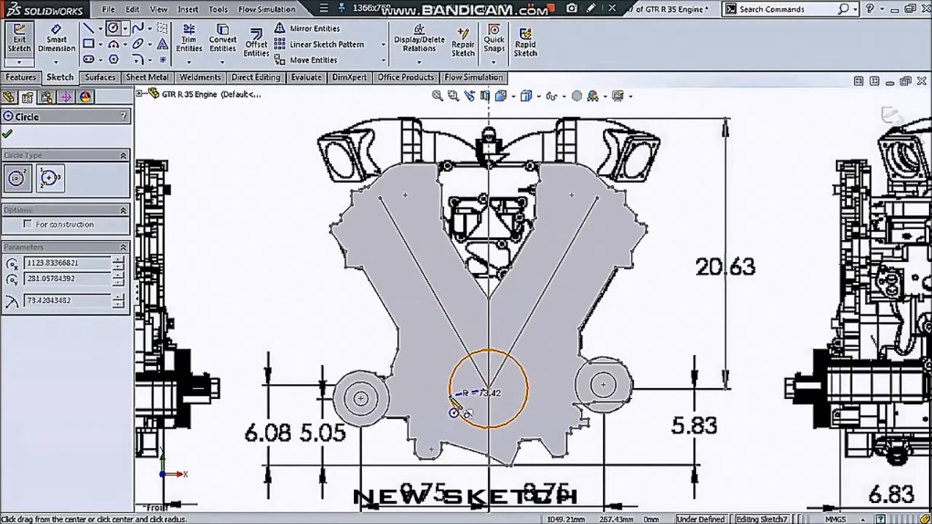
click(527, 390)
Step: Switch the model to wireframe and draw a concentric inner circle of about 61.5 mm radius around the pulley
click(540, 97)
click(529, 187)
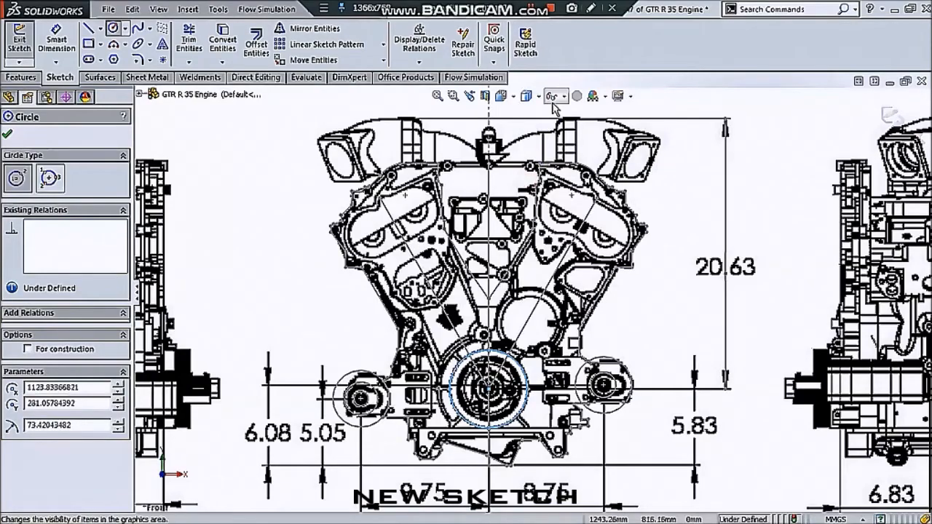
key(Escape)
scroll(463, 397, down, 3)
click(448, 422)
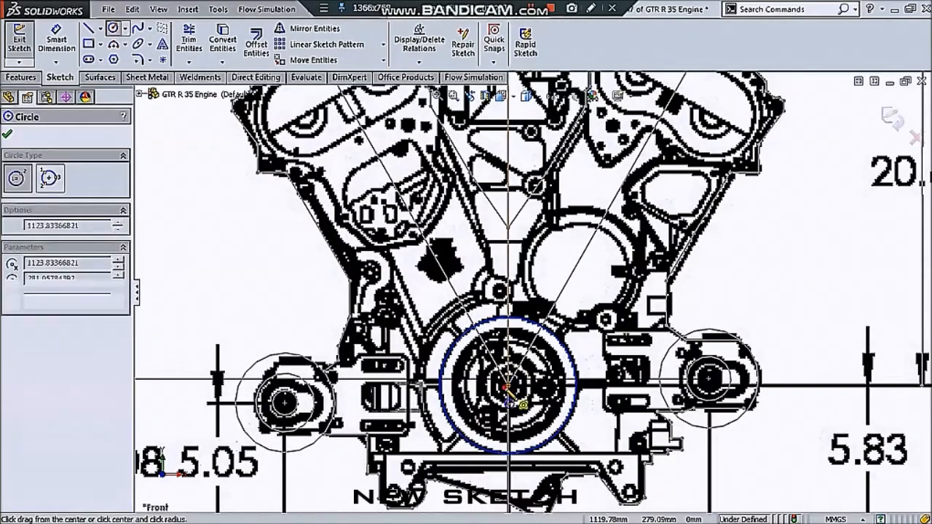
scroll(466, 408, up, 1)
scroll(495, 386, down, 4)
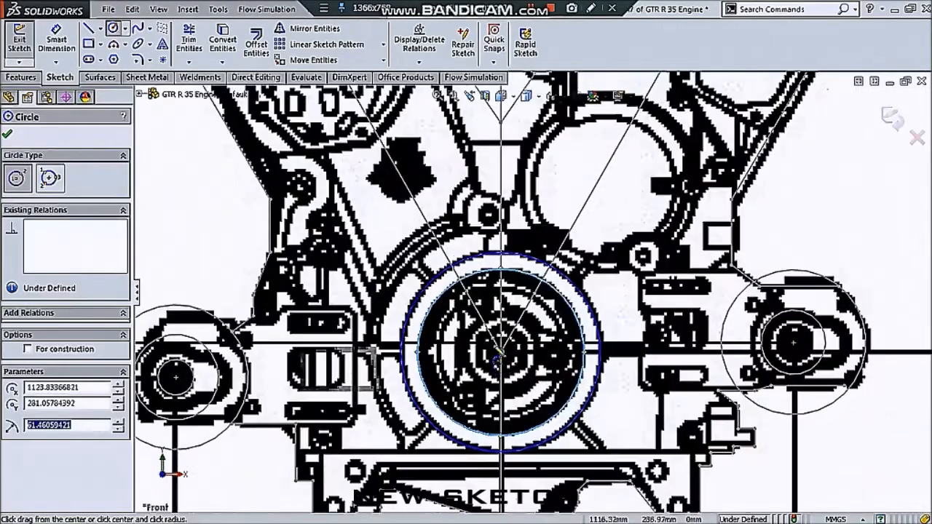
scroll(471, 344, up, 1)
Step: Extrude the ring between the two pulley circles 300 mm toward the front, merged with the body
click(20, 78)
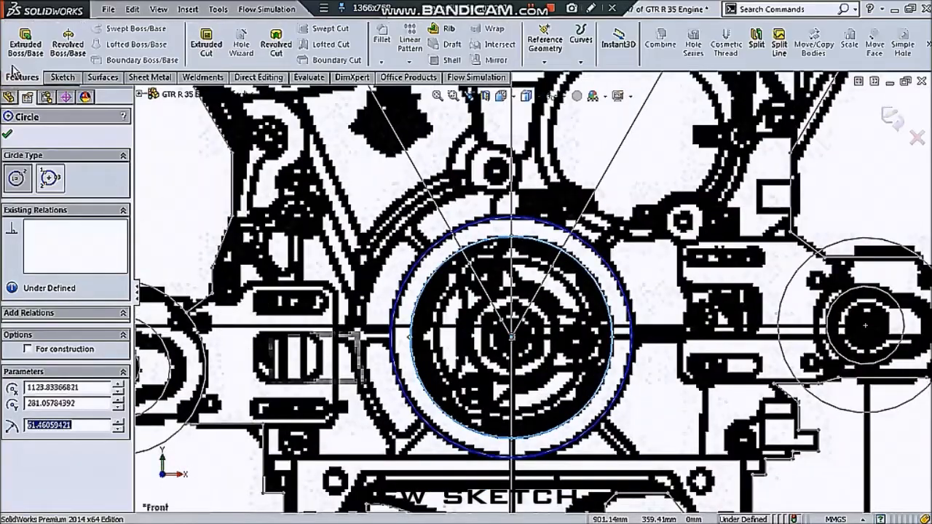
click(25, 43)
scroll(492, 339, up, 6)
middle_drag(493, 339, 395, 343)
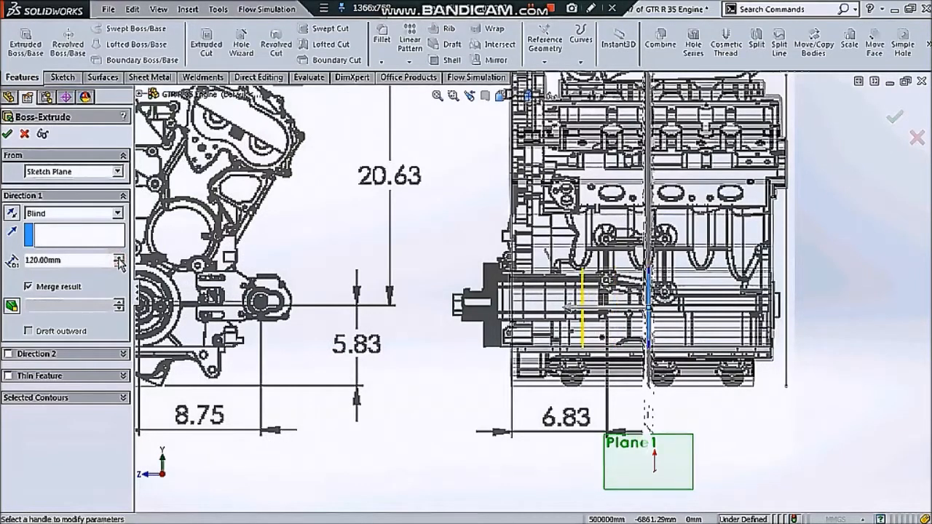
click(119, 258)
click(119, 259)
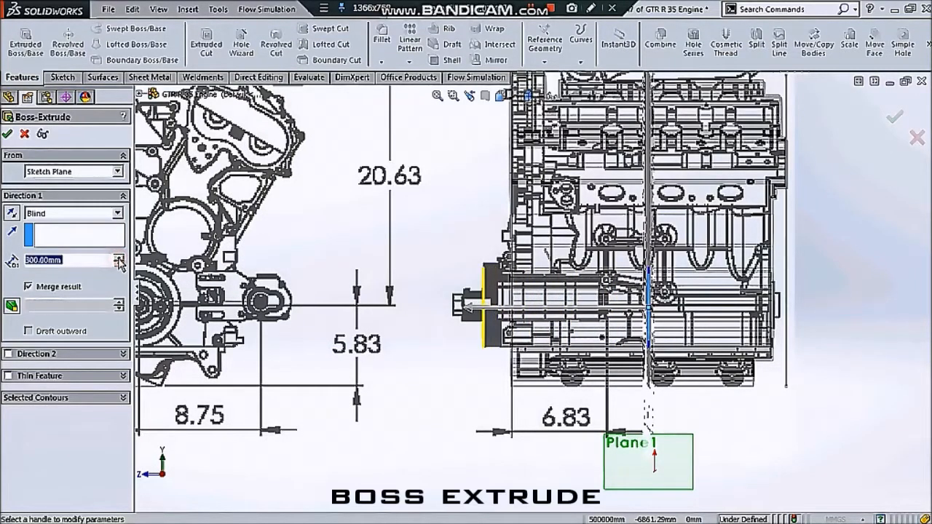
scroll(504, 276, down, 2)
click(7, 136)
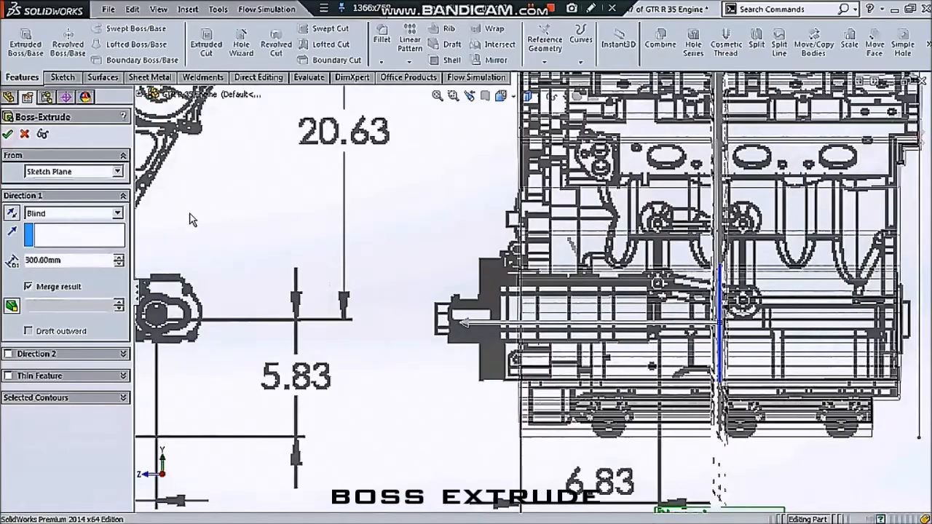
Step: Return the model to shaded display and inspect the extruded pulley ring on the engine's front
scroll(432, 234, up, 1)
middle_drag(457, 298, 539, 271)
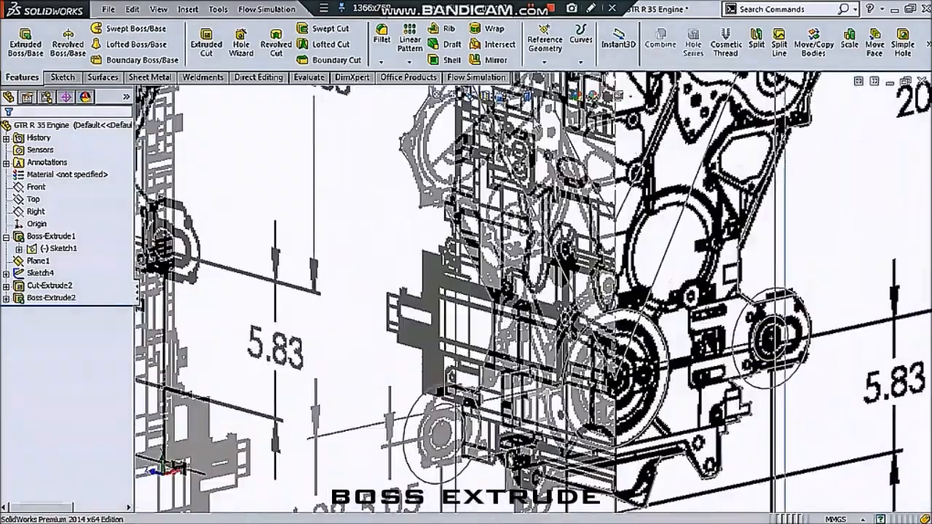
click(529, 113)
scroll(526, 302, up, 2)
mouse_move(522, 308)
middle_down()
mouse_move(547, 343)
mouse_move(440, 310)
middle_up()
click(483, 315)
scroll(483, 314, down, 1)
scroll(483, 314, up, 1)
scroll(477, 287, down, 2)
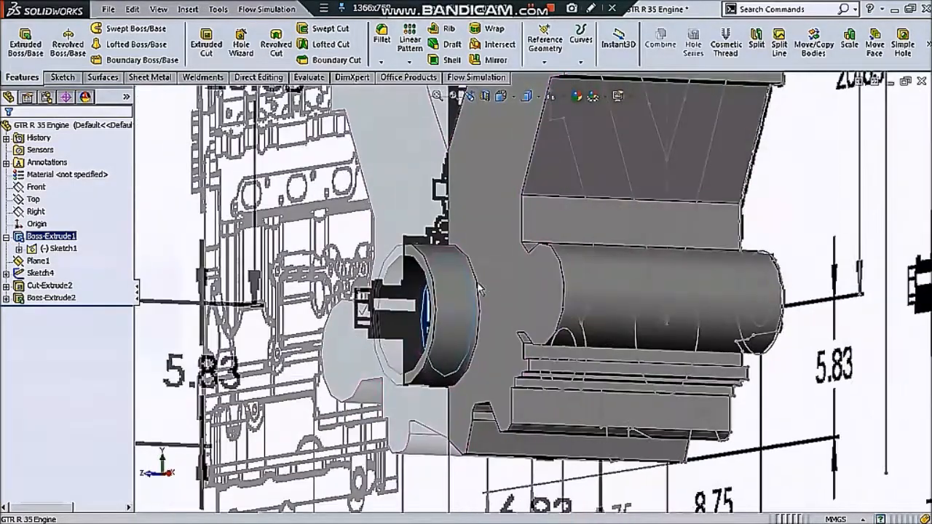
Step: Sketch a circle of about 100 mm radius on the body's front face, concentric with the pulley ring
click(489, 279)
click(62, 77)
click(113, 27)
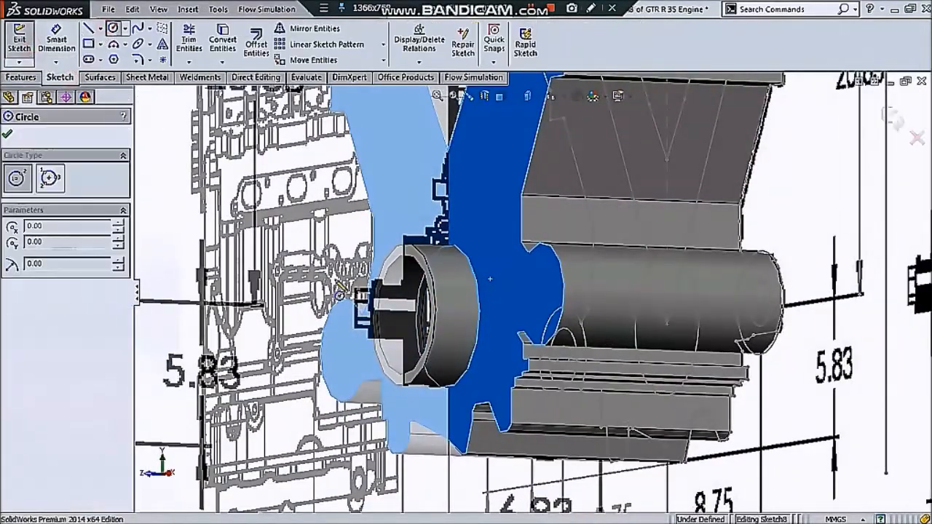
click(449, 318)
click(491, 309)
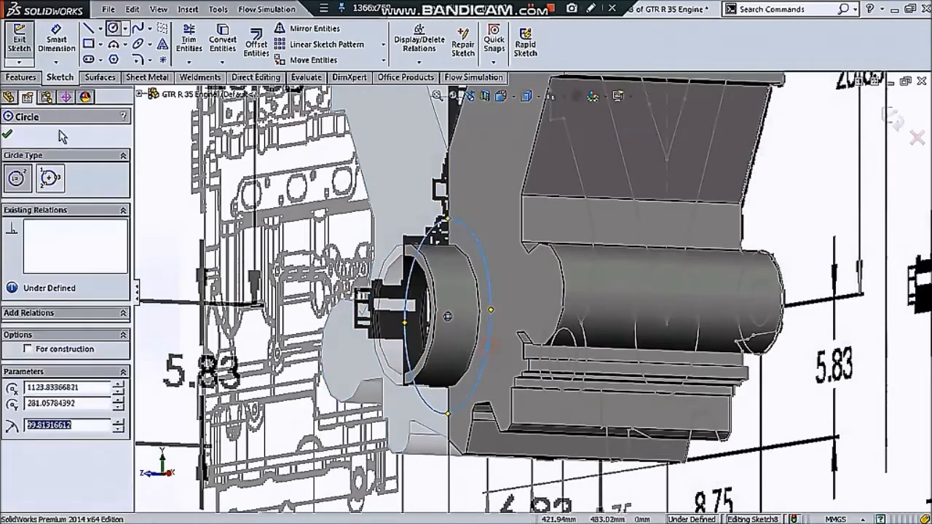
Step: Cut the circle 5 mm deep in the reversed direction, away from the body, and keep all resulting bodies
click(22, 77)
click(206, 43)
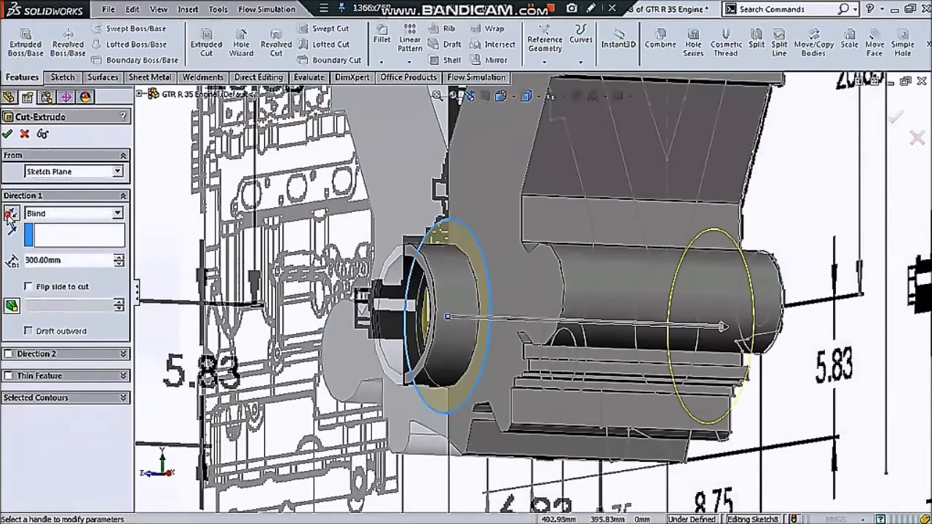
click(10, 214)
text(5)
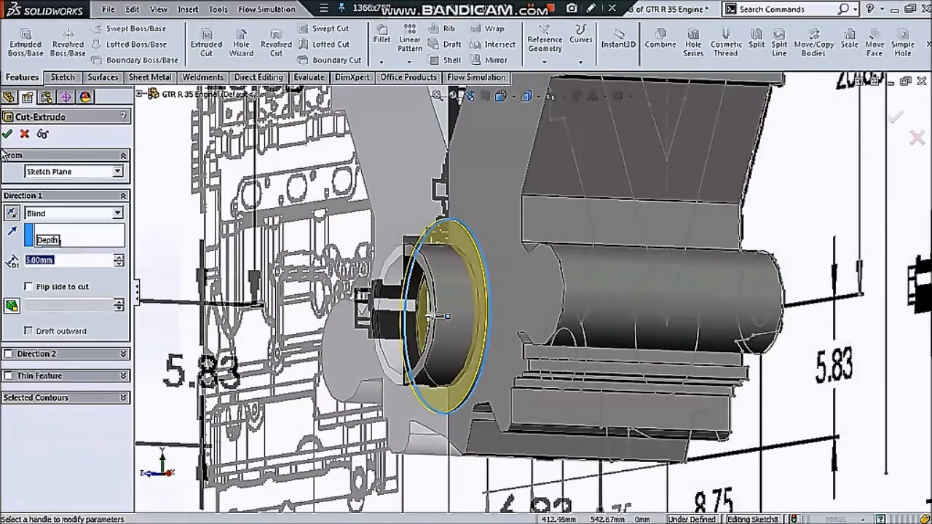
click(6, 133)
click(24, 26)
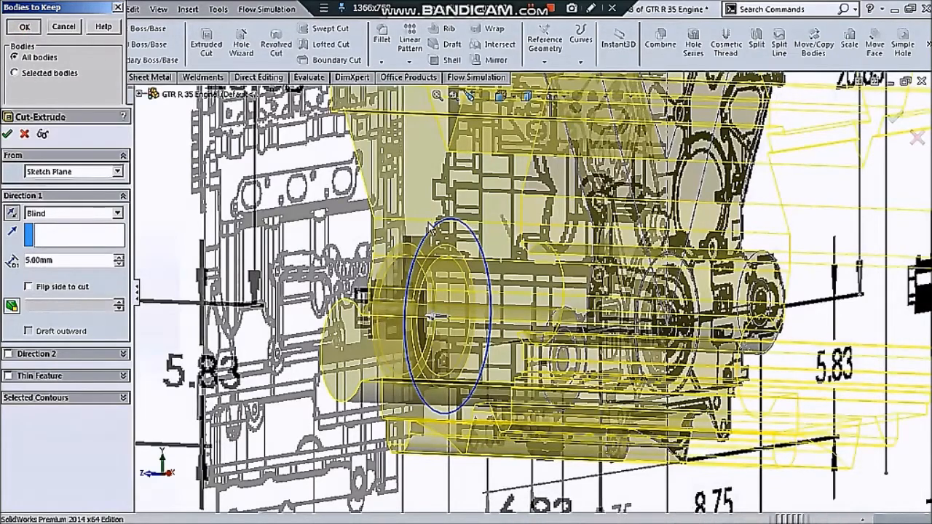
Step: Start a new sketch on the engine body's front face, viewed face-on in wireframe over the reference pulley
key(ctrl+1)
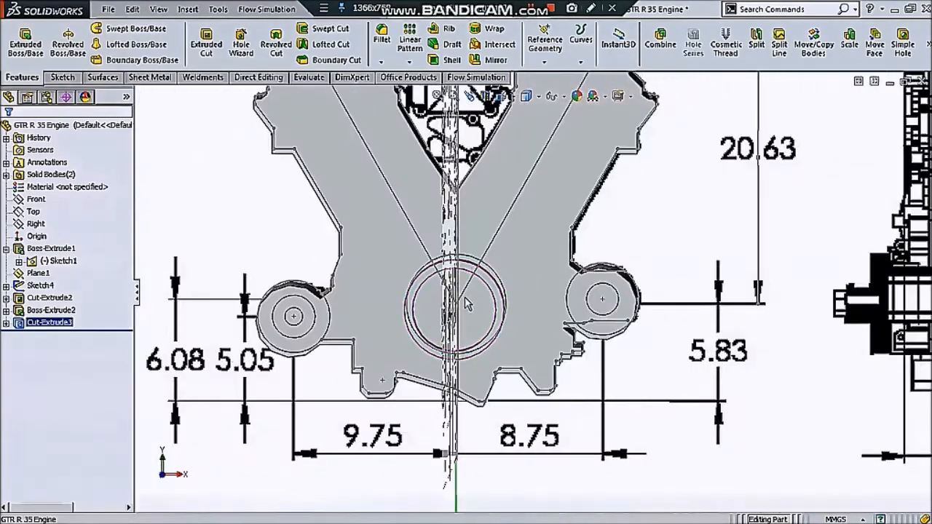
click(535, 286)
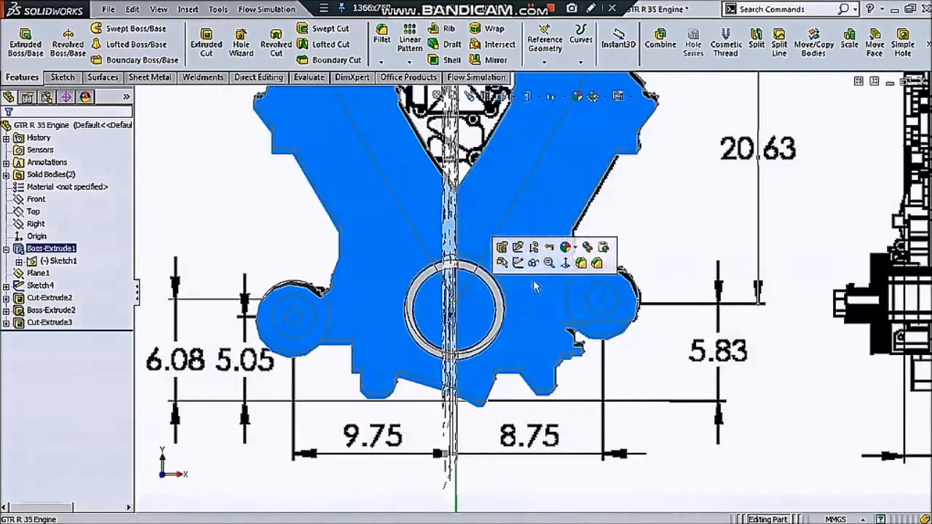
click(565, 263)
click(59, 78)
click(30, 46)
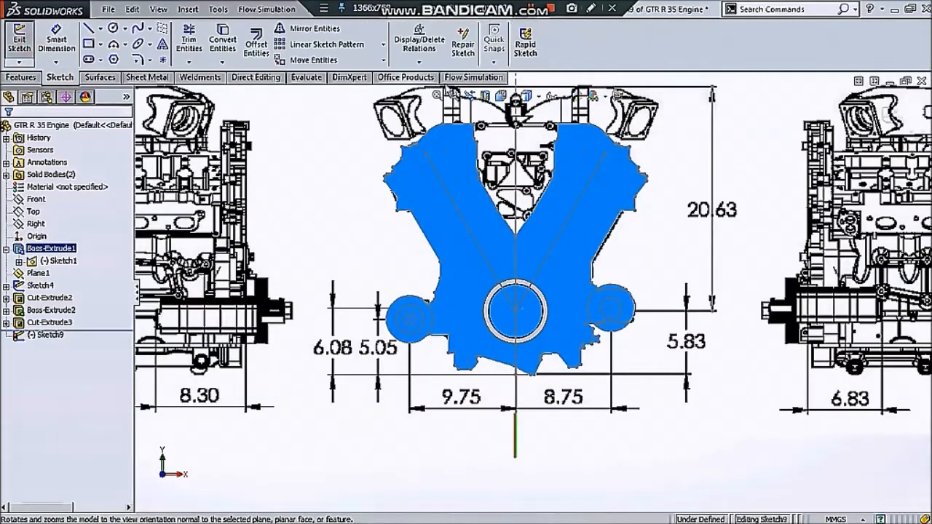
scroll(543, 366, down, 5)
scroll(544, 366, down, 2)
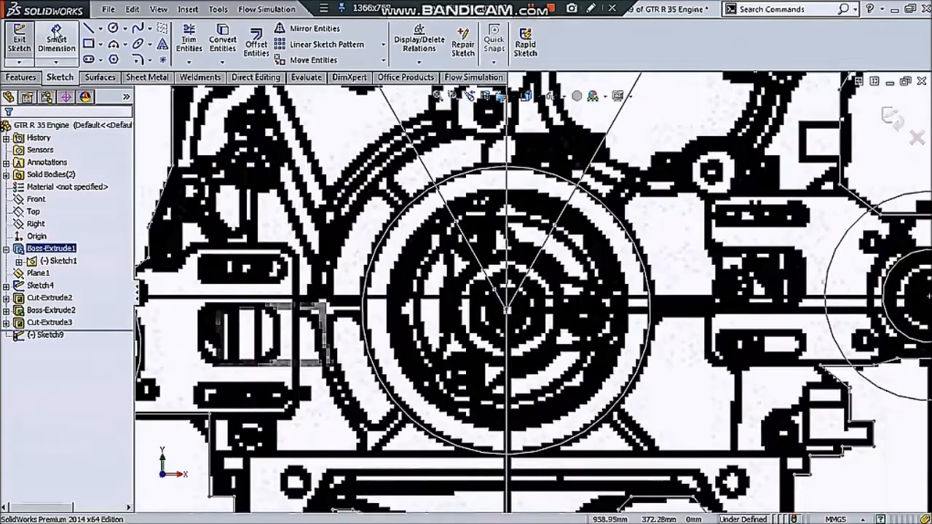
scroll(487, 309, down, 3)
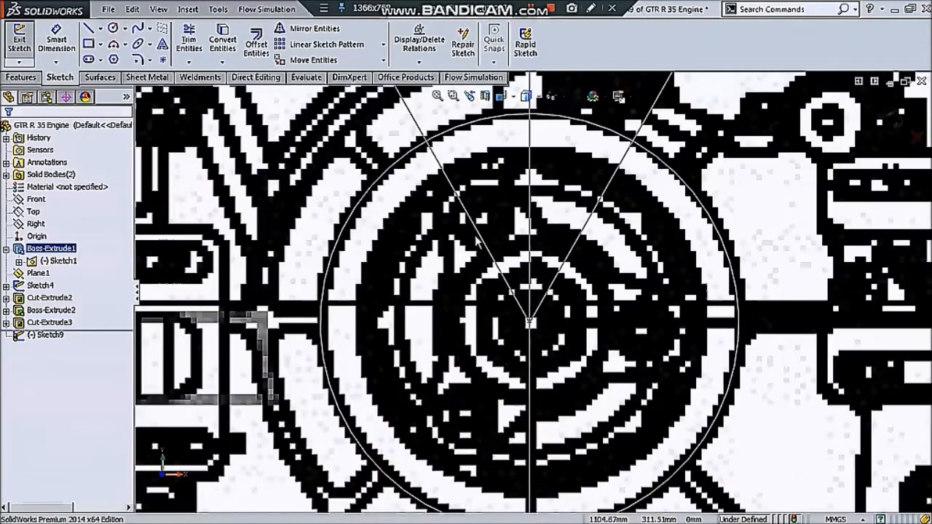
Step: Sketch two concentric circles around the pulley's upper bolt, the inner one about 3.6 mm in radius
click(114, 29)
scroll(445, 223, down, 2)
click(501, 212)
click(524, 255)
scroll(518, 234, up, 2)
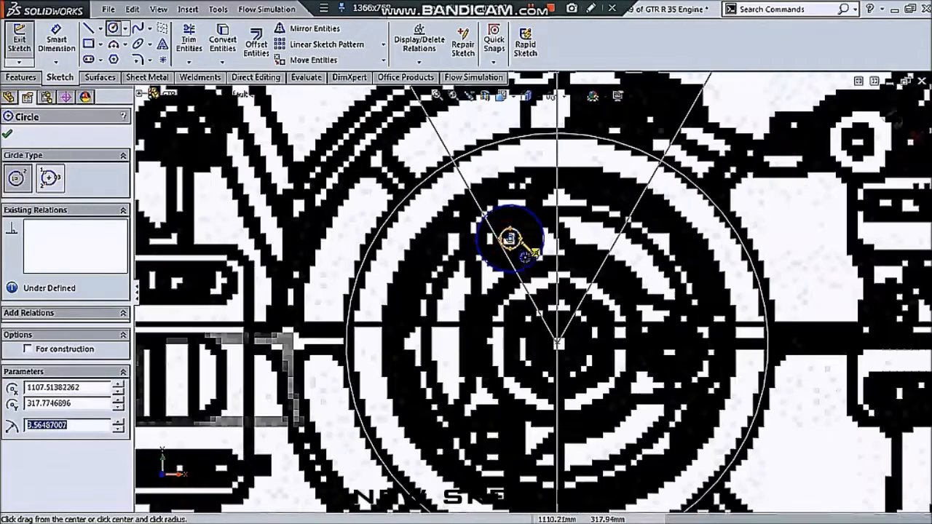
key(Escape)
scroll(526, 251, down, 1)
scroll(447, 246, down, 1)
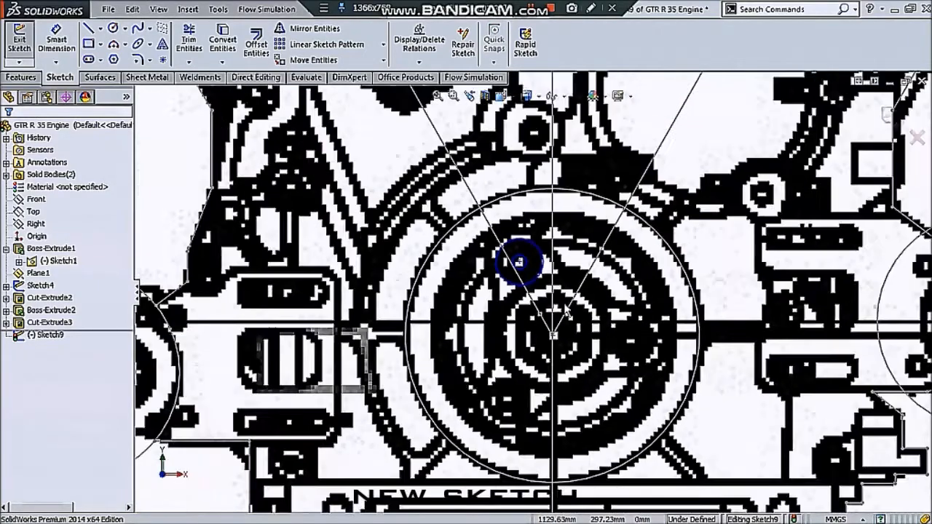
Step: Circular-pattern the two concentric bolt circles about the pulley centre with 3 equally spaced instances over 360 degrees
scroll(447, 246, up, 1)
click(383, 62)
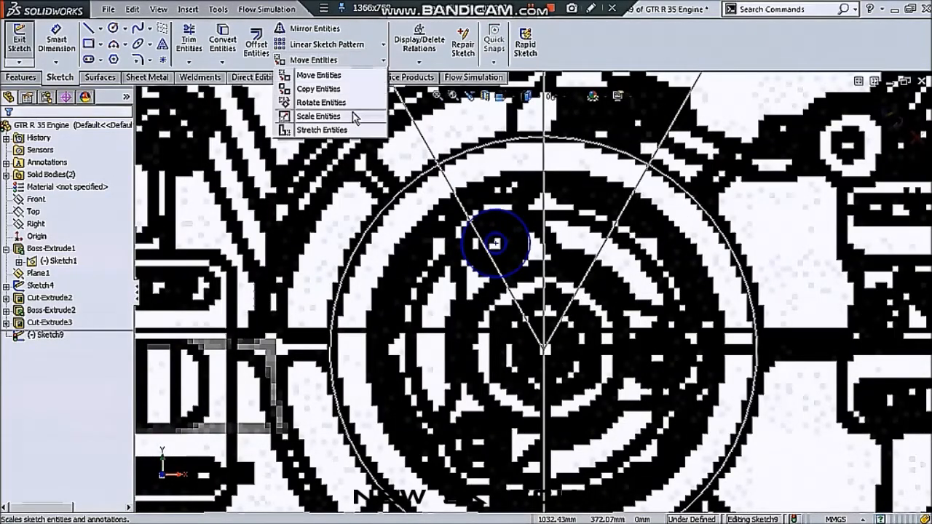
click(377, 45)
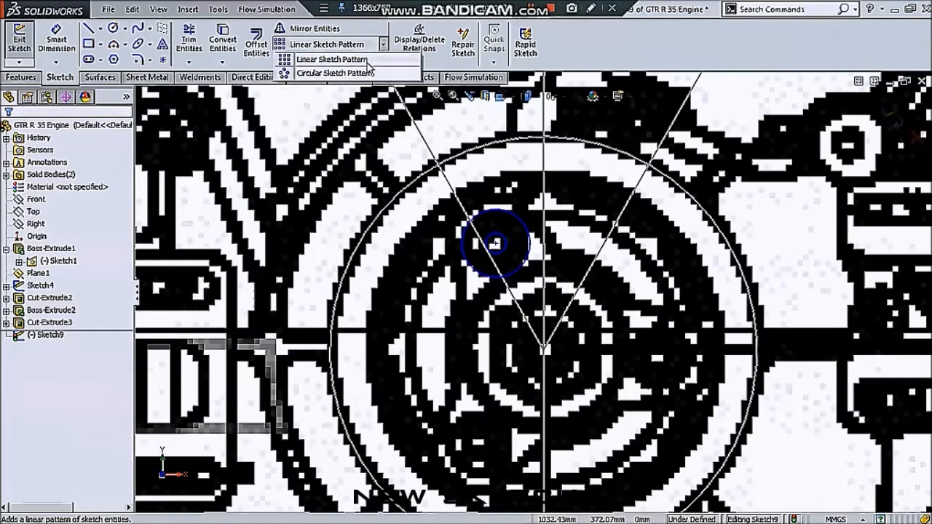
click(335, 73)
click(545, 349)
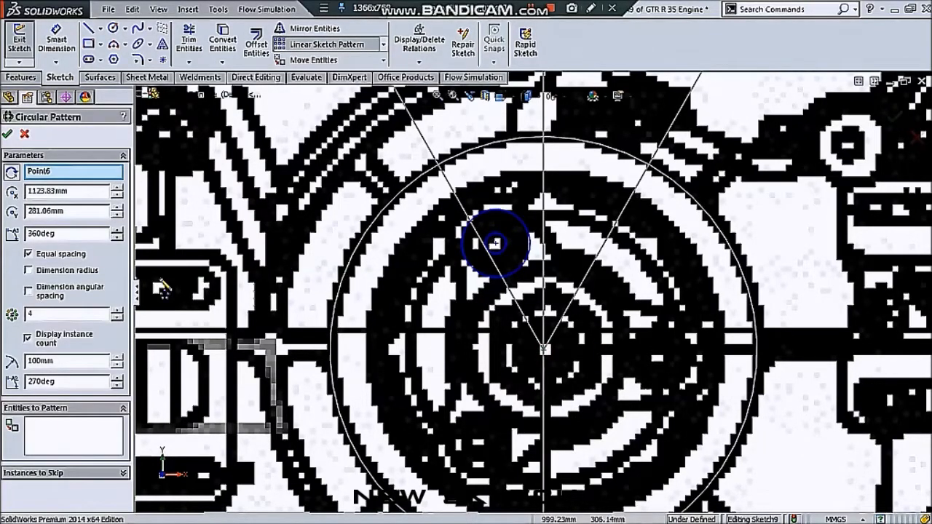
click(69, 426)
click(476, 270)
click(497, 253)
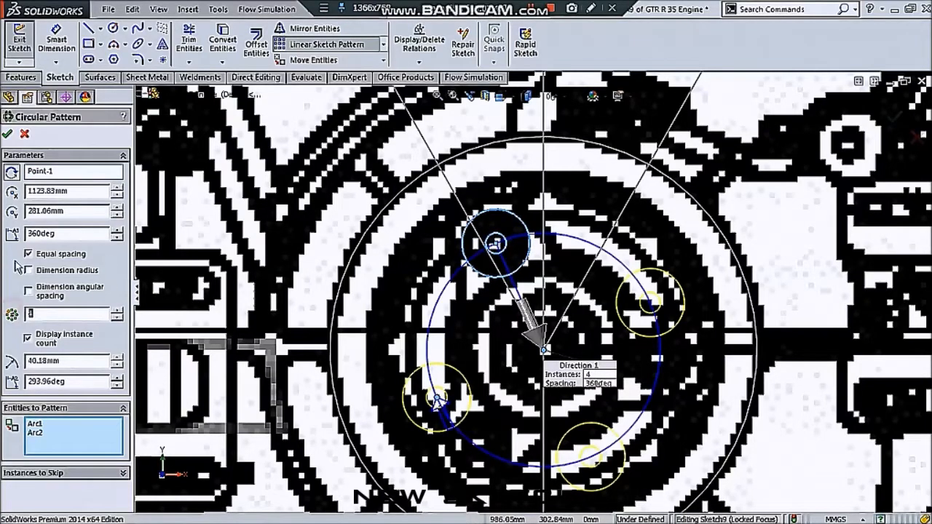
text(3)
click(6, 137)
scroll(350, 268, up, 2)
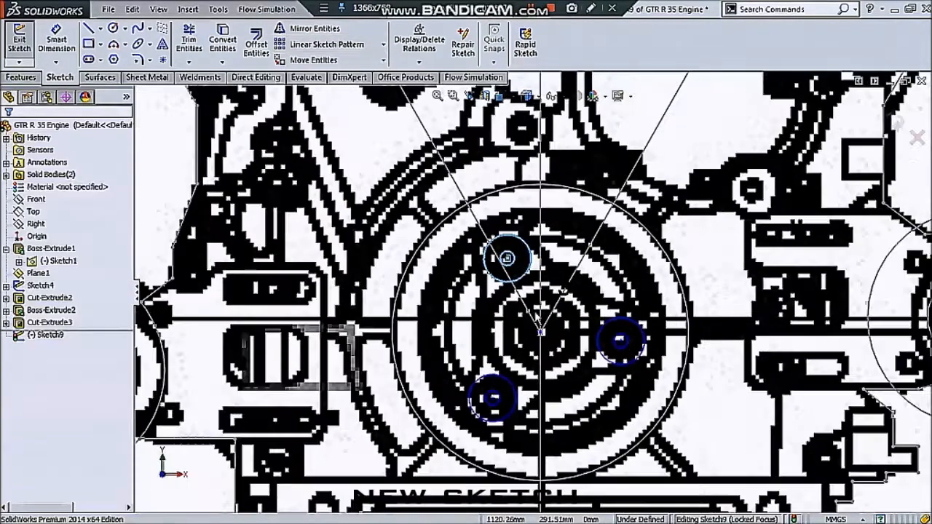
Step: Sketch a three-point arc of about 178 mm radius joining the outer edges of the upper and lower bolt circles
scroll(350, 269, down, 2)
click(113, 44)
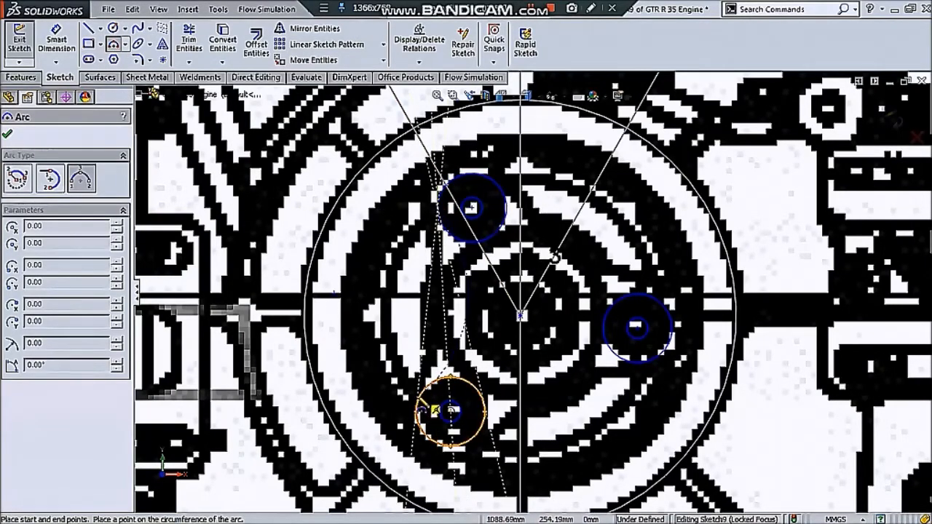
click(420, 397)
click(438, 321)
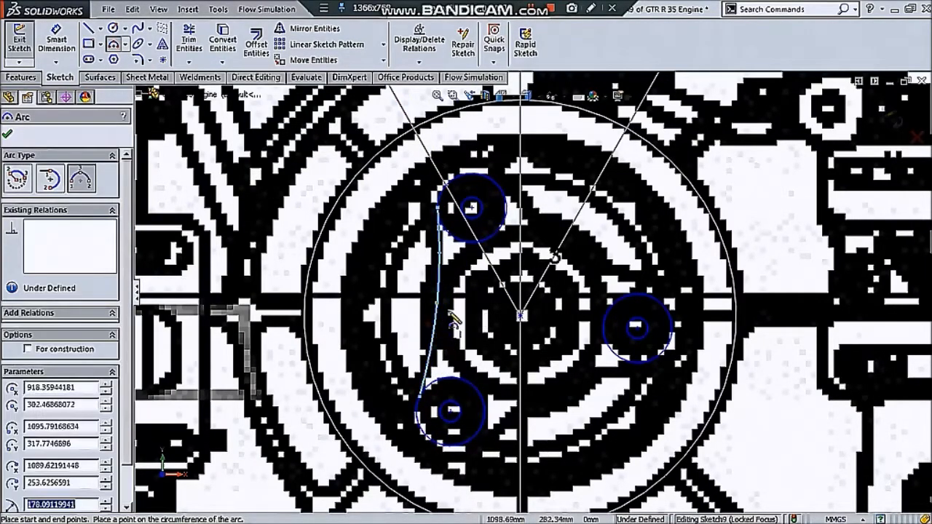
key(Escape)
Step: Circular-pattern the connecting arc about the pulley centre with 3 equally spaced instances over 360 degrees
click(435, 284)
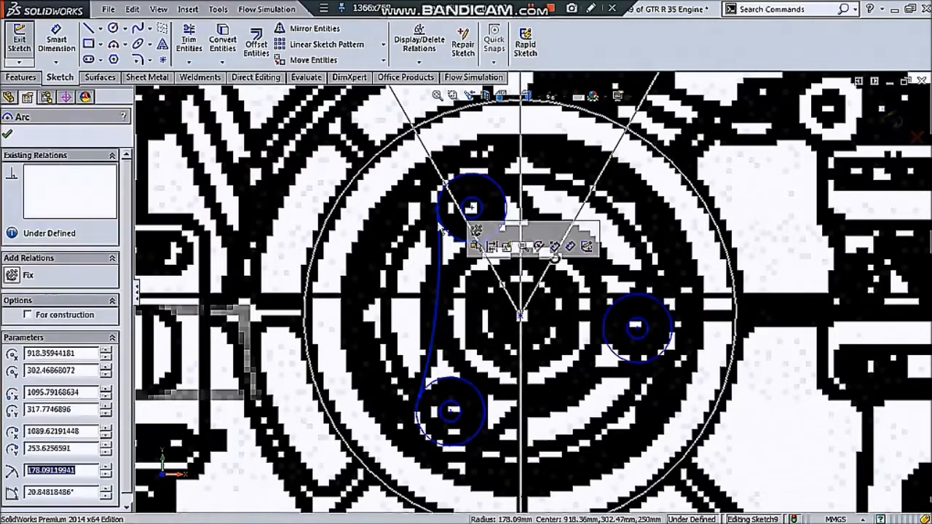
click(383, 44)
click(337, 73)
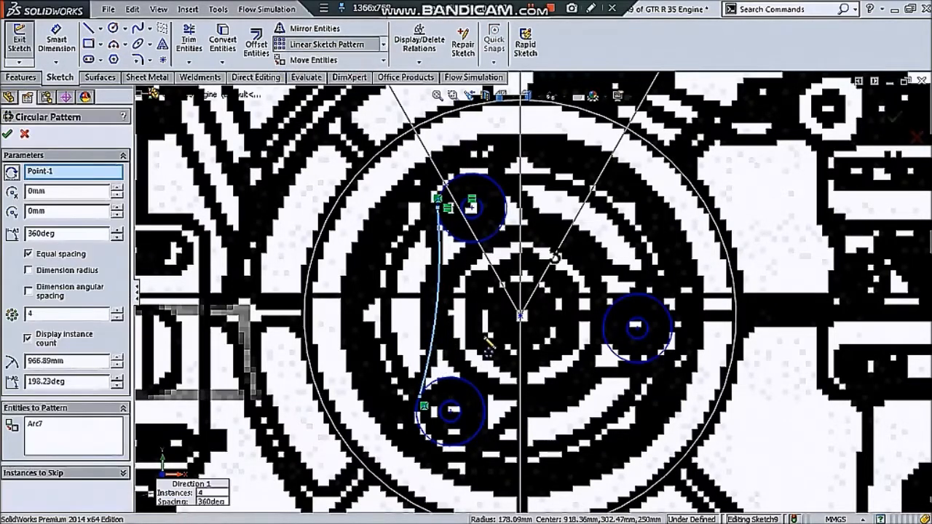
click(122, 425)
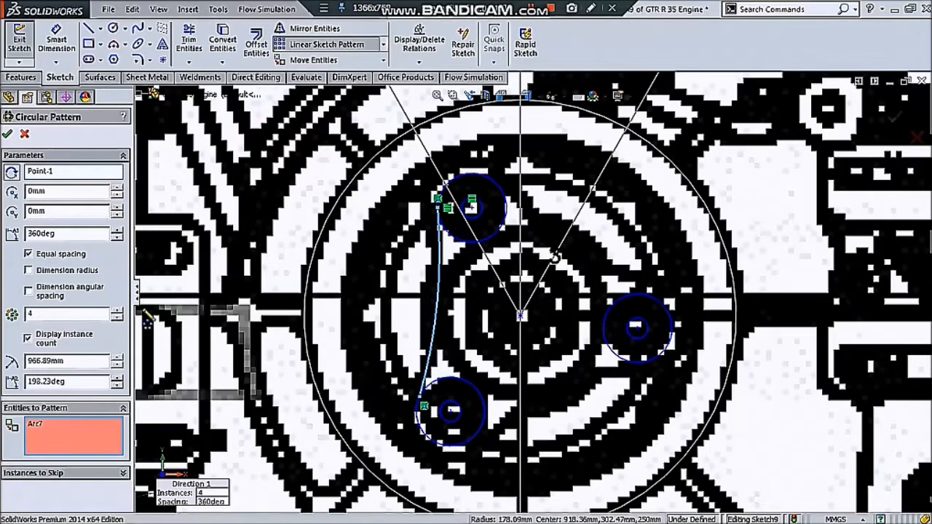
click(86, 175)
click(522, 315)
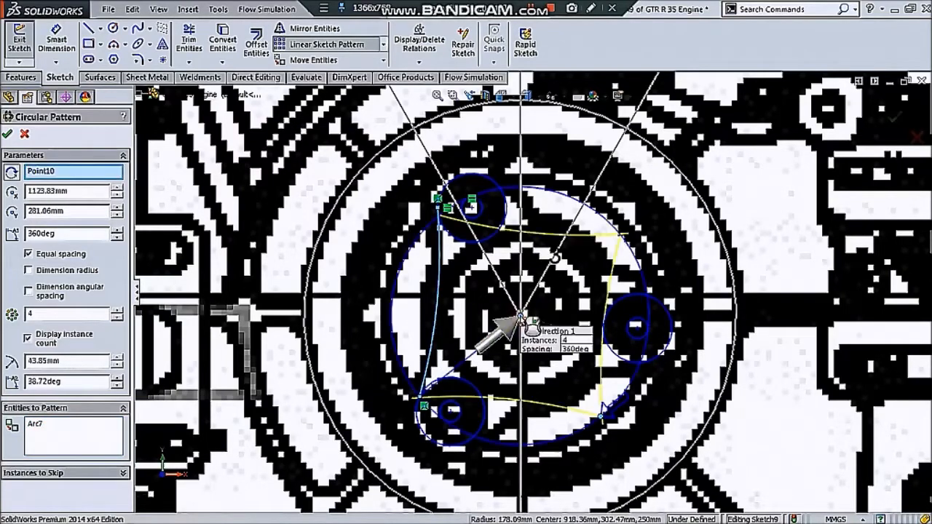
click(118, 318)
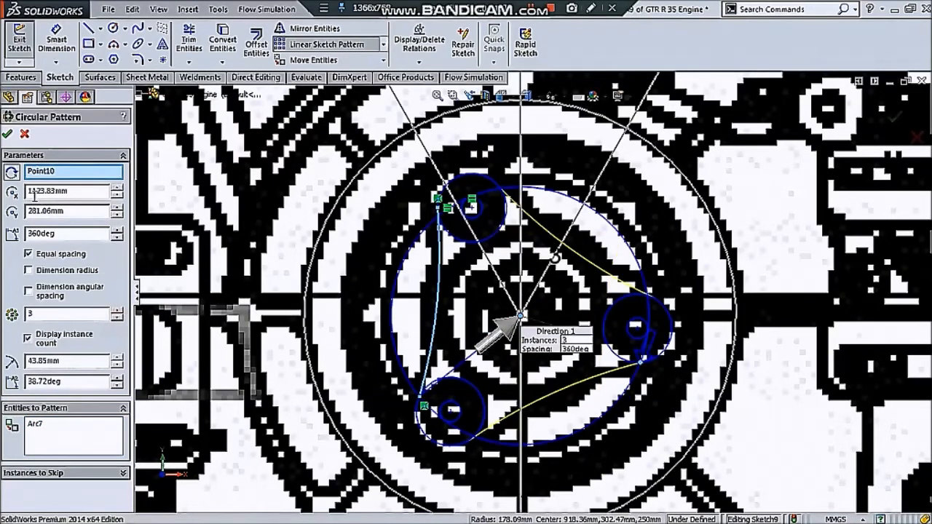
click(10, 135)
Step: Set up a boss extrude using the central triangular region and the three bolt rings as contours, excluding the bolt holes
scroll(243, 219, up, 1)
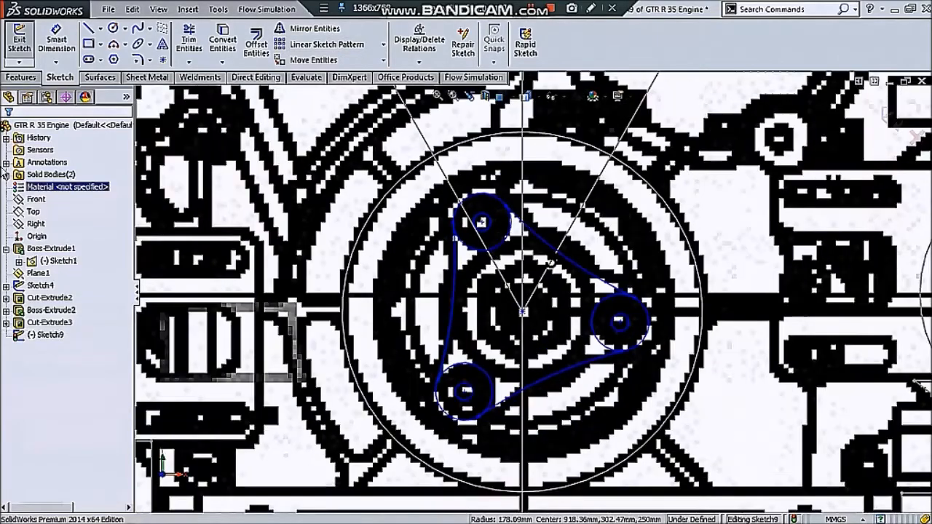
click(20, 77)
click(26, 42)
click(491, 284)
scroll(512, 268, down, 2)
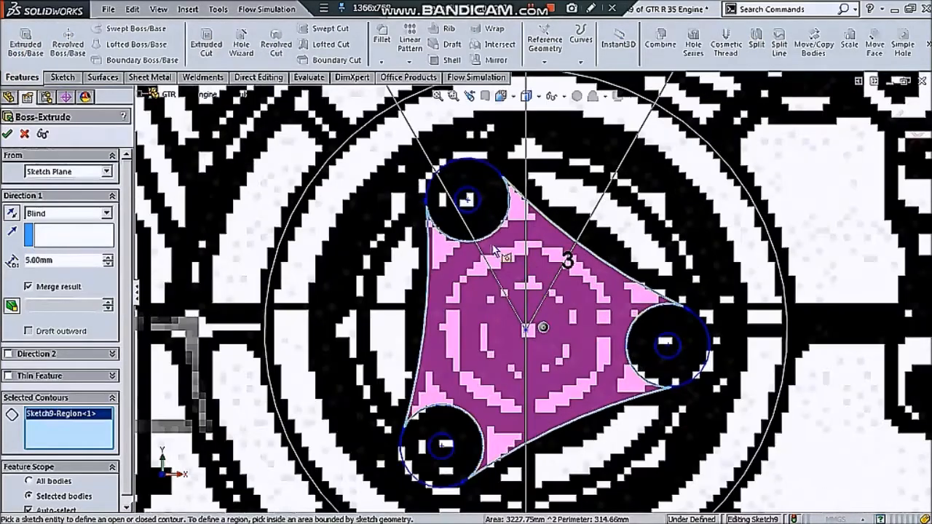
click(483, 226)
click(464, 428)
click(657, 368)
Step: Extrude the selected plate contours 25 mm as a separate body, without merging the result
scroll(657, 363, up, 6)
middle_drag(648, 361, 473, 330)
scroll(473, 329, up, 5)
scroll(337, 346, down, 5)
middle_drag(359, 336, 339, 333)
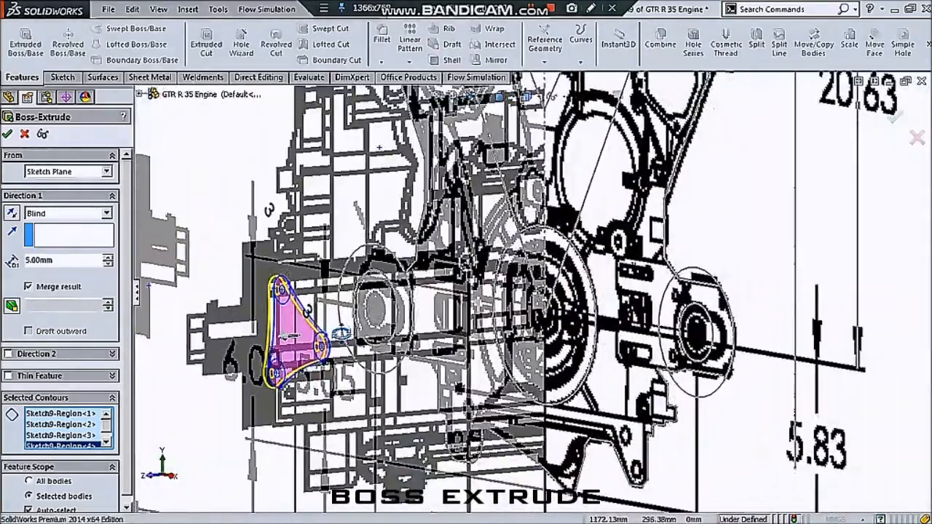
scroll(169, 283, down, 2)
double_click(109, 257)
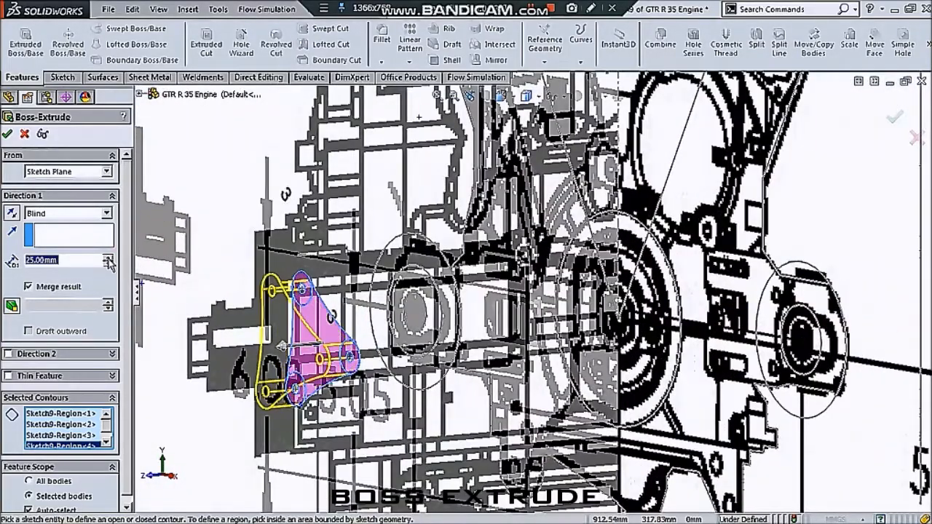
click(40, 289)
click(8, 135)
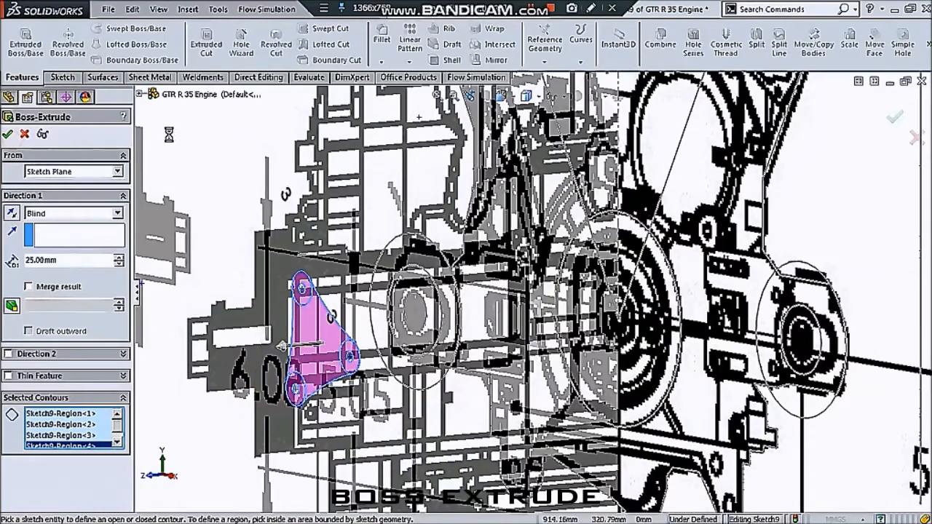
Step: Start a new sketch on the triangular plate's front face, viewed face-on in wireframe over the reference drawing
scroll(466, 138, up, 1)
click(537, 96)
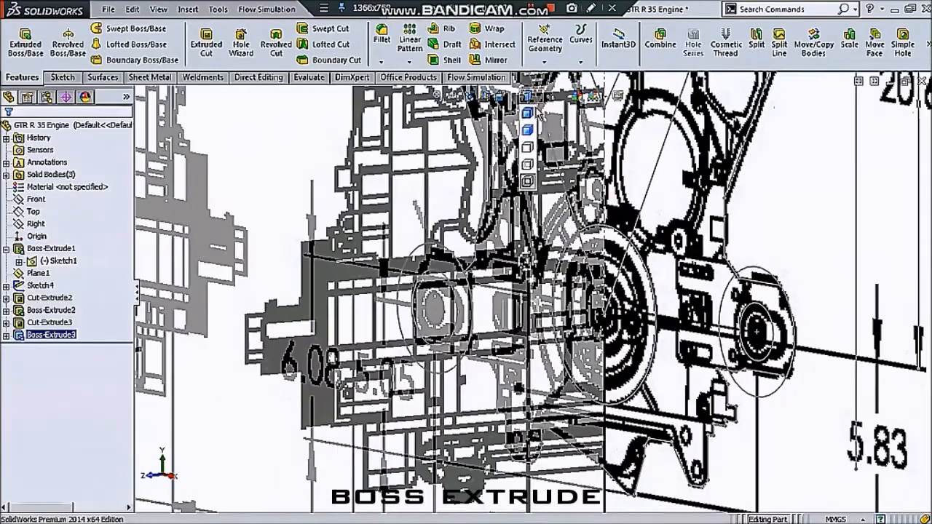
click(527, 109)
scroll(491, 187, up, 3)
mouse_move(473, 204)
middle_down()
mouse_move(418, 244)
mouse_move(427, 321)
middle_up()
scroll(427, 322, down, 3)
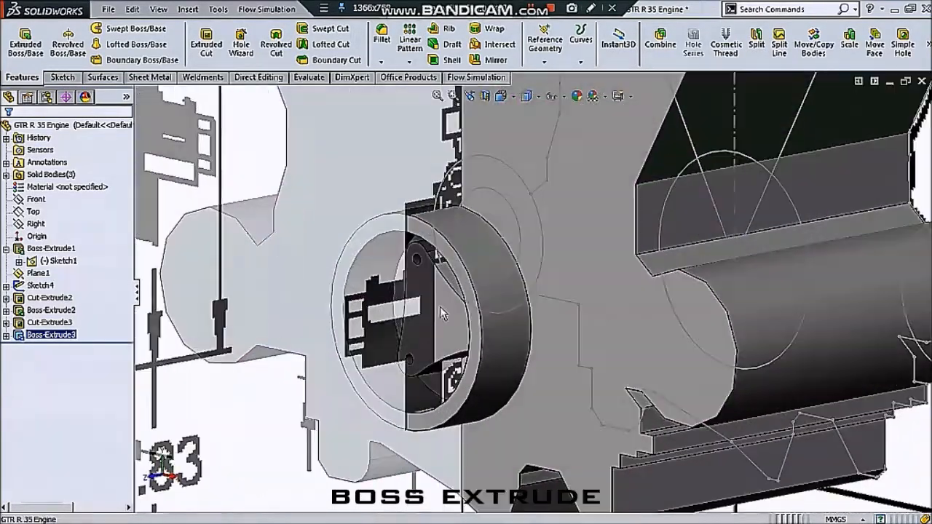
click(444, 310)
click(546, 266)
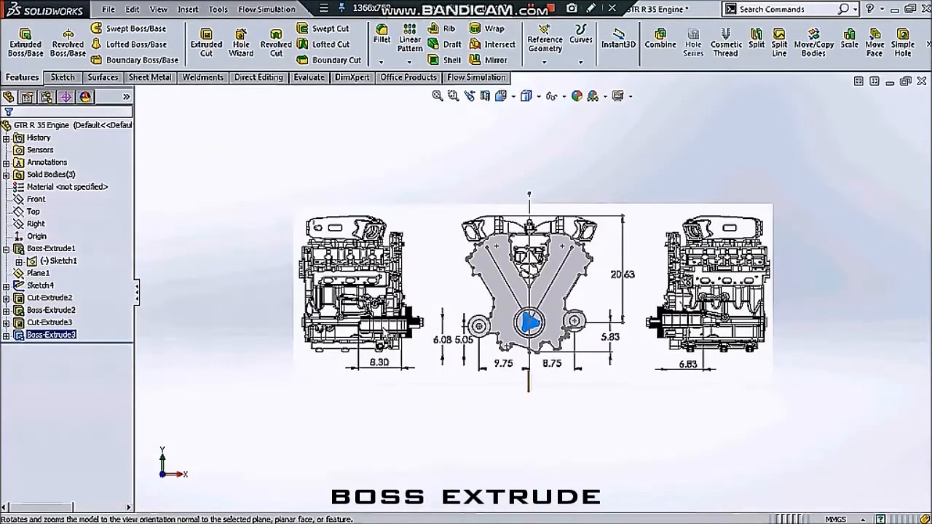
scroll(545, 280, down, 5)
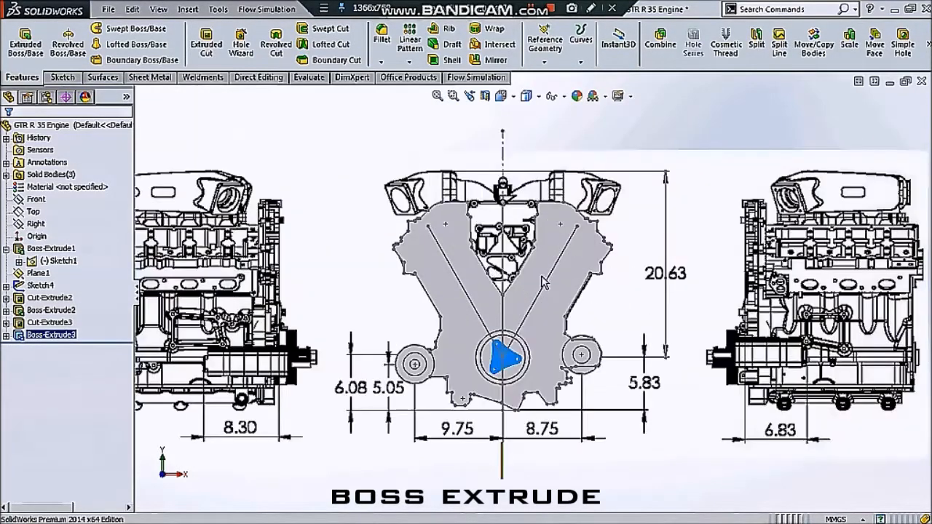
click(20, 44)
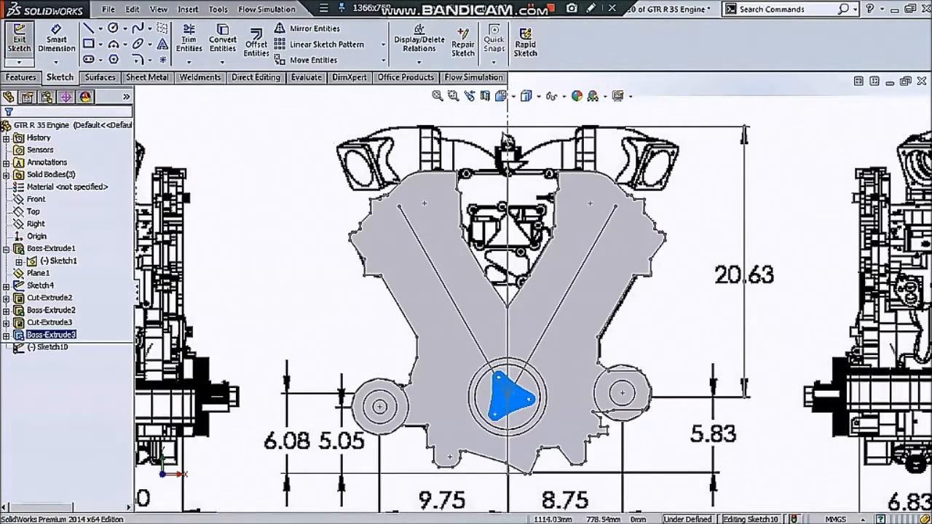
click(527, 182)
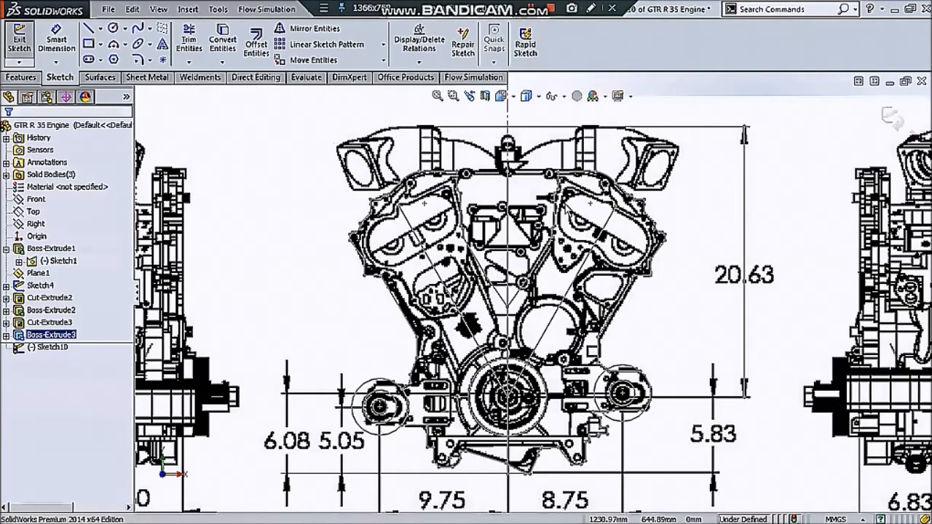
Step: Sketch two concentric circles at the pulley centre, with radii of about 24 mm and 11.6 mm
click(114, 28)
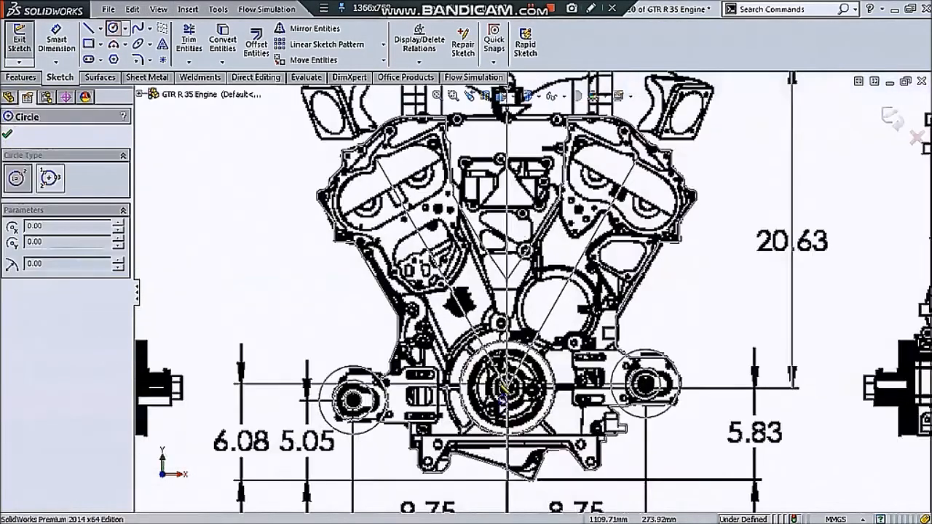
scroll(506, 399, down, 10)
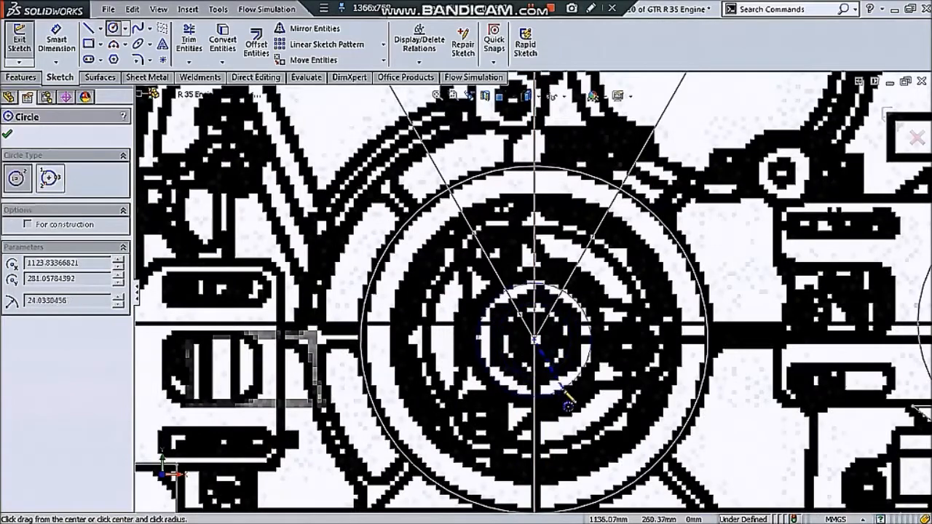
click(562, 393)
click(535, 340)
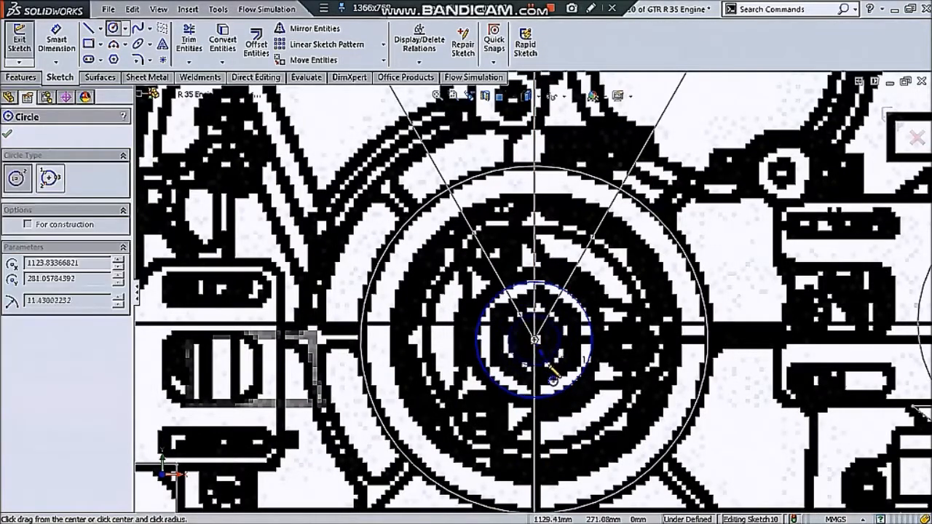
click(553, 380)
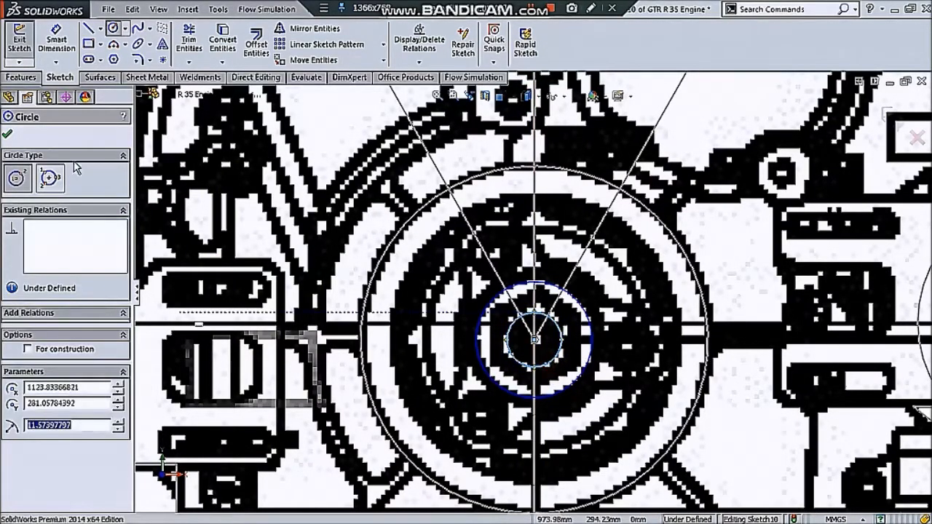
Step: Extrude the concentric circles 65 mm as a separate body, checking the length against the side-view reference drawing
click(20, 77)
click(26, 43)
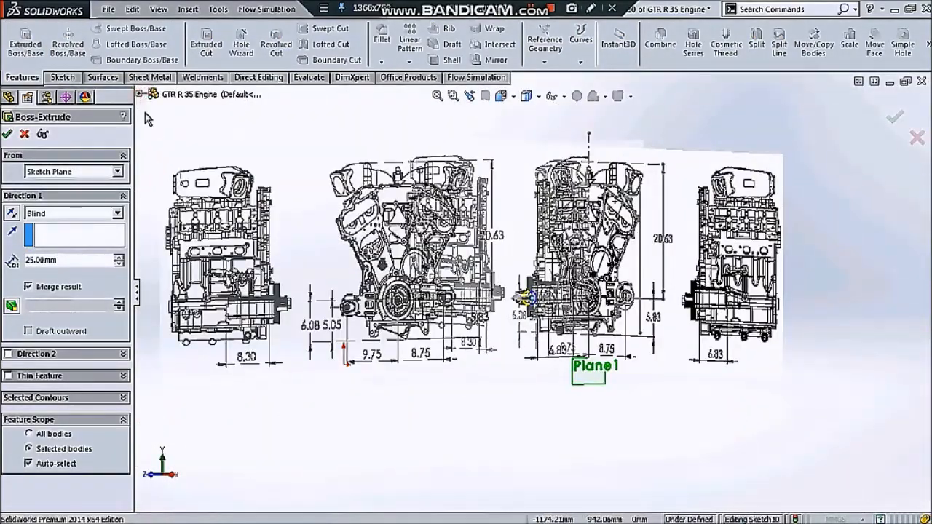
click(137, 94)
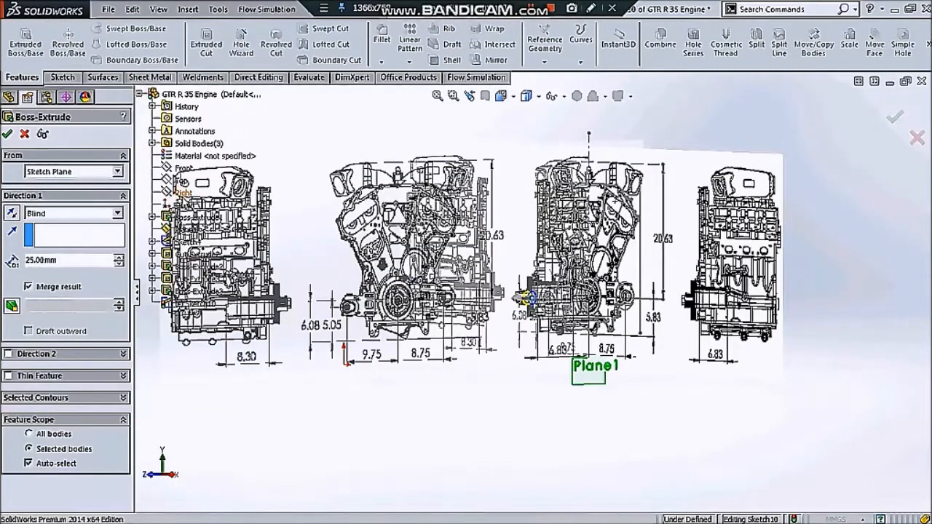
right_click(183, 198)
click(200, 206)
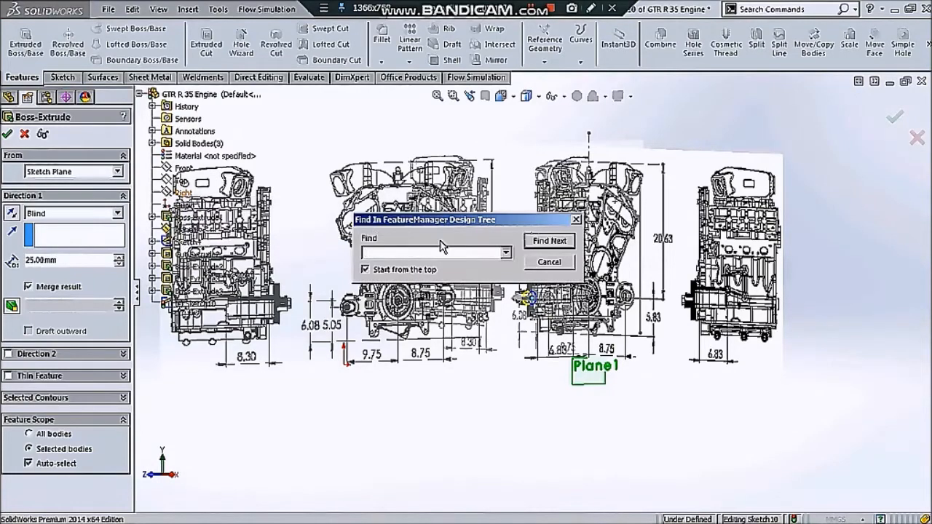
click(549, 262)
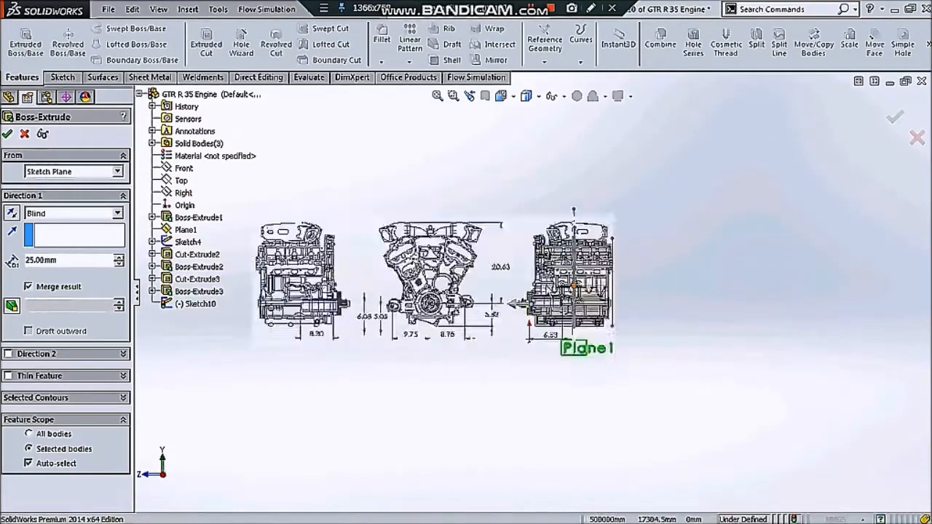
scroll(514, 320, down, 5)
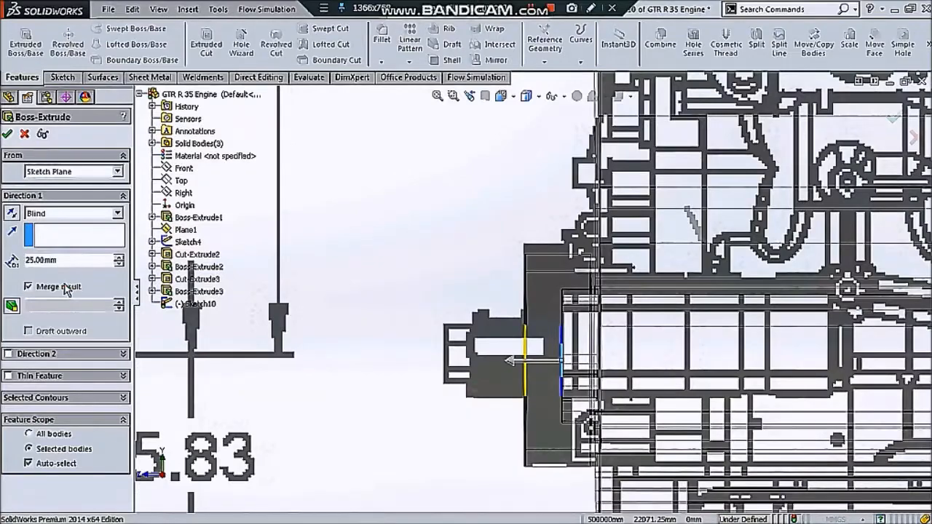
click(66, 288)
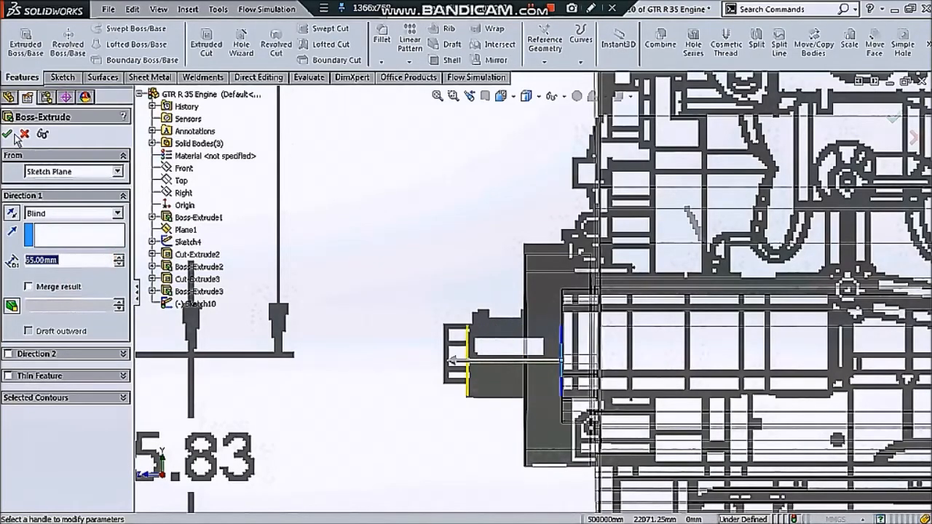
Step: Return the engine to shaded display in an angled view that shows the front pulley
scroll(493, 285, up, 3)
middle_drag(314, 181, 466, 284)
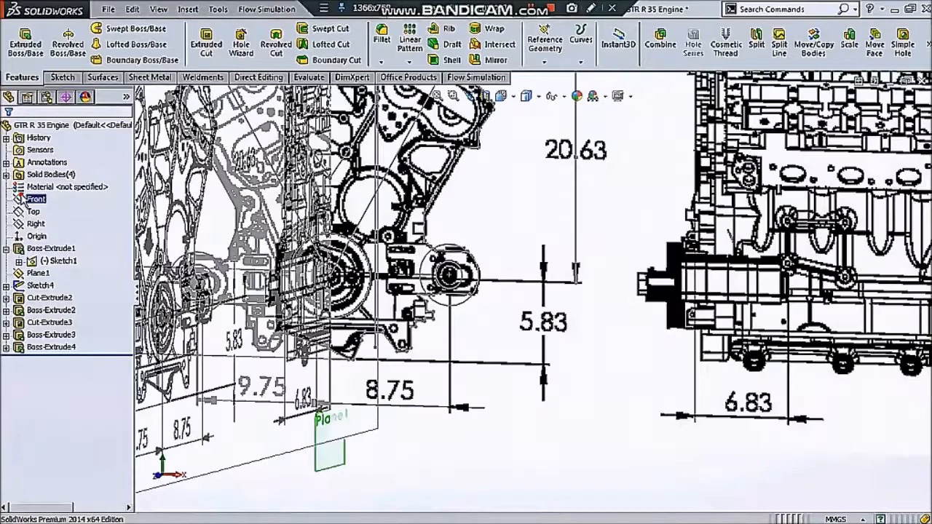
click(525, 97)
click(526, 126)
click(527, 128)
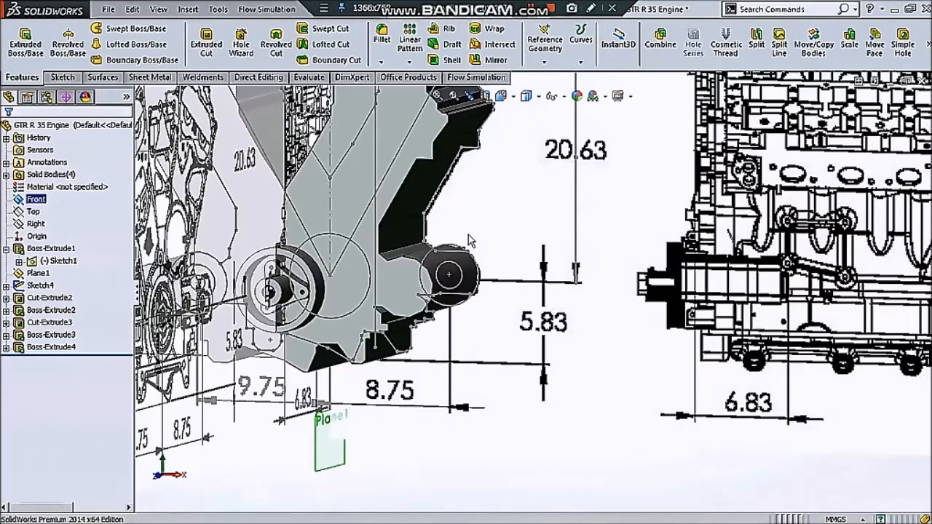
Step: Start a new sketch on the front face of the pulley's central hub, viewed face-on over the reference drawing
scroll(524, 306, up, 2)
scroll(512, 291, down, 5)
click(511, 292)
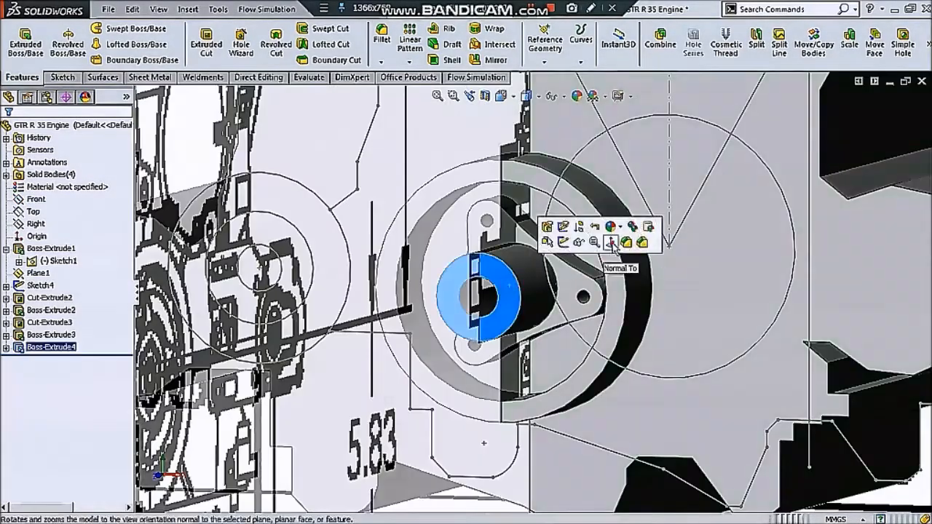
click(620, 230)
click(63, 77)
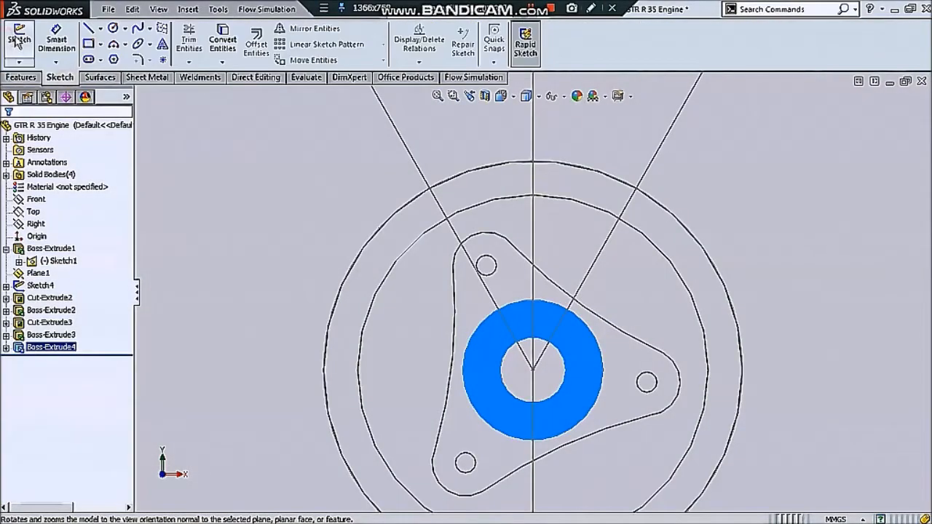
click(19, 38)
click(529, 163)
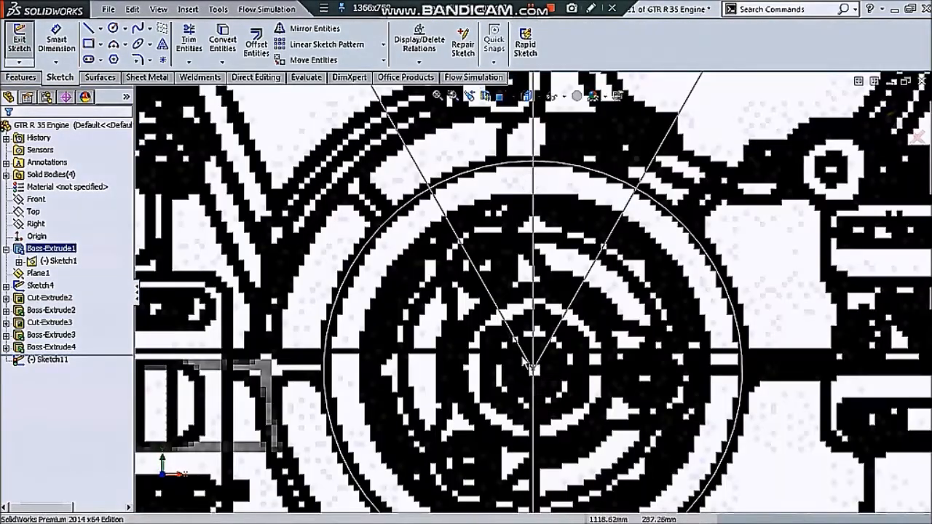
Step: Sketch a six-sided inscribed-circle polygon centred on the hub, about 38.2 mm in inscribed diameter and with vertical side edges
click(114, 60)
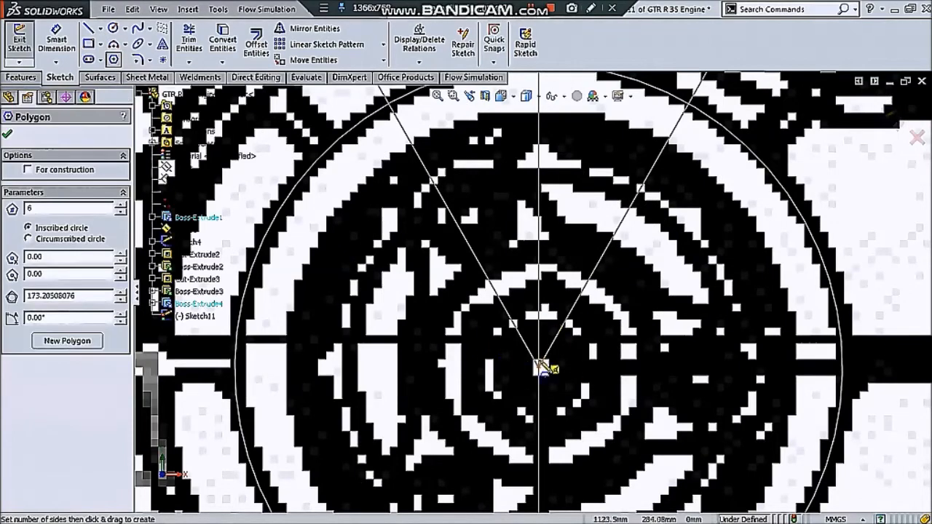
click(538, 367)
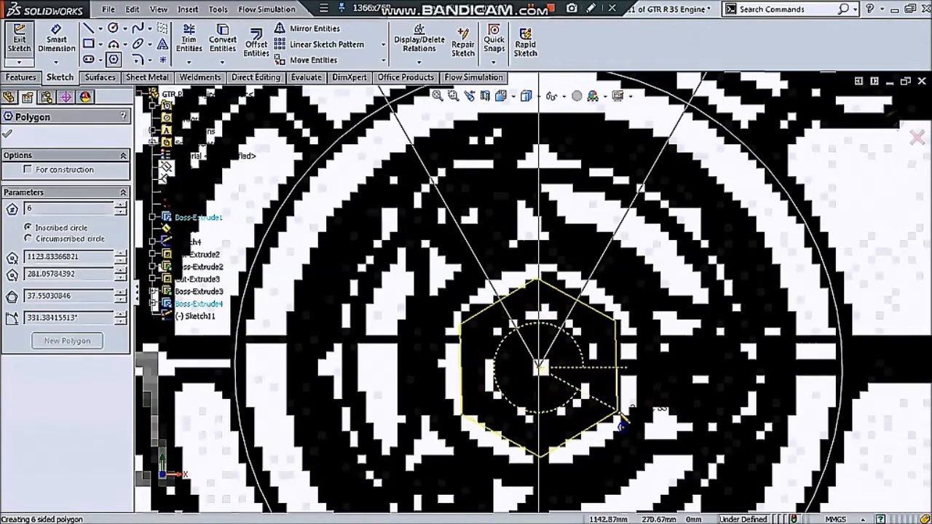
click(620, 423)
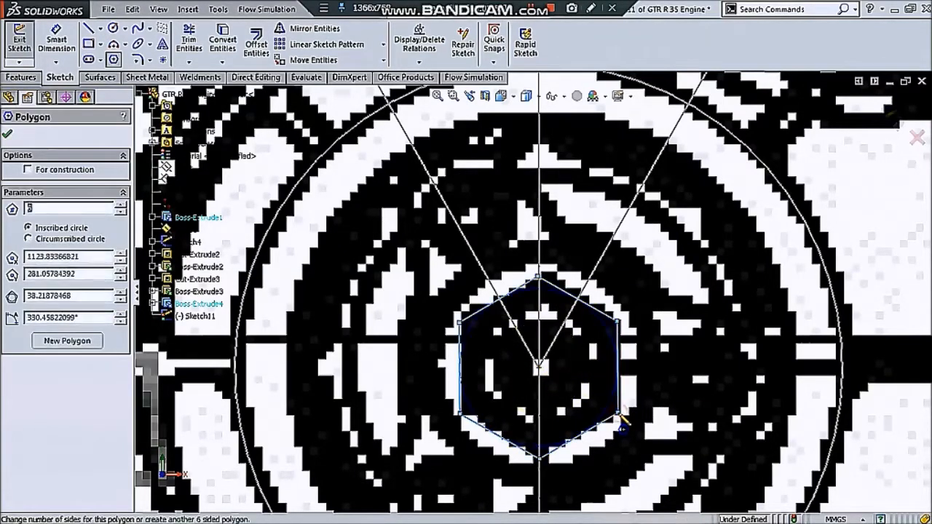
Step: Extrude the hexagon 25 mm outward from the hub as a separate body, checking the length against the side-view reference drawing
scroll(620, 422, up, 2)
click(21, 77)
click(26, 43)
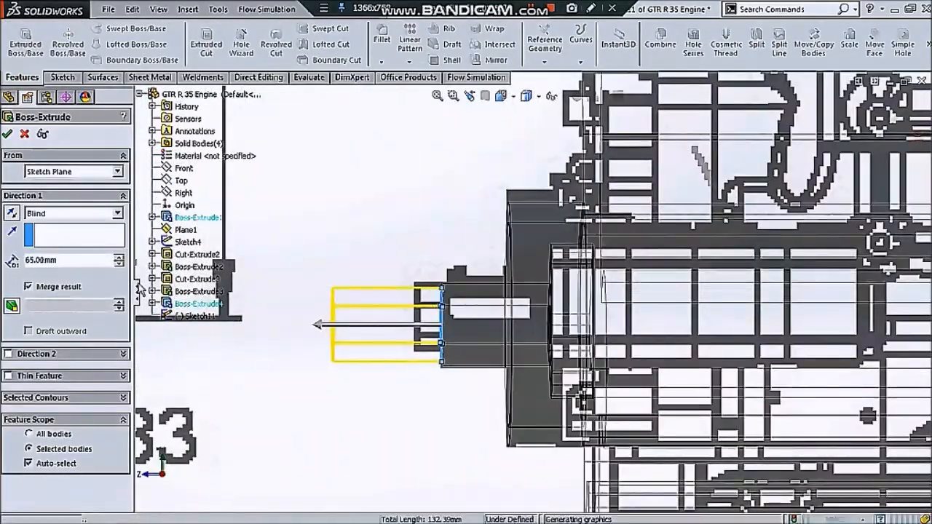
click(75, 282)
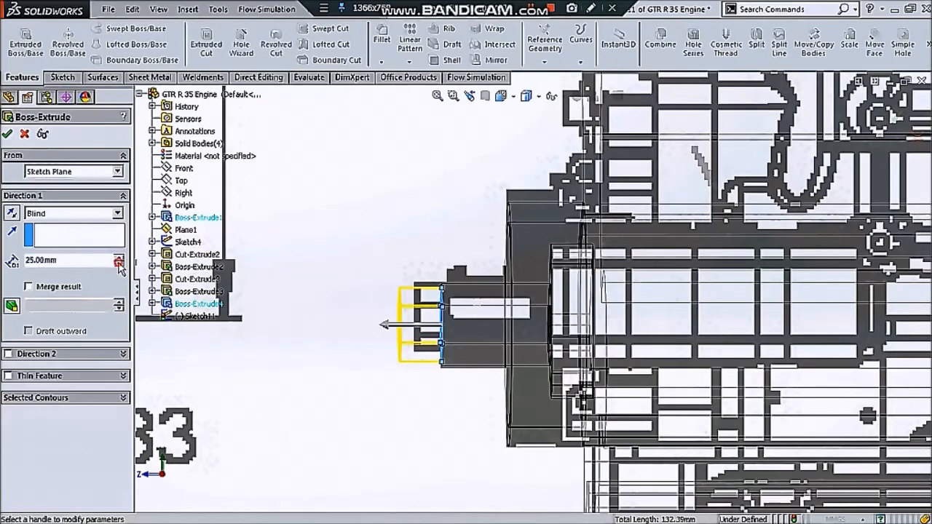
click(7, 134)
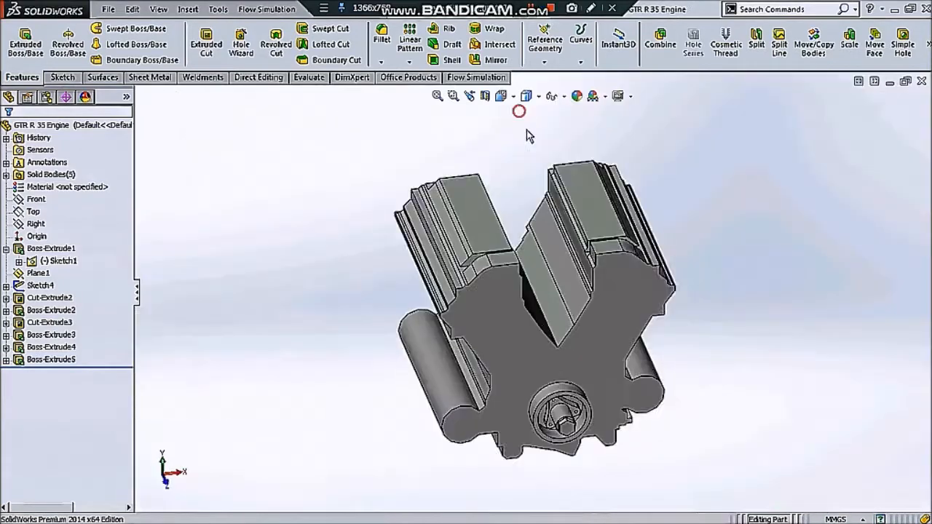
Step: Switch from the engine part to the GTR Front Suspension assembly, maximize its window and turn the car to an angled side view
middle_drag(450, 182, 430, 173)
scroll(546, 189, down, 3)
middle_drag(540, 193, 493, 252)
scroll(512, 181, up, 1)
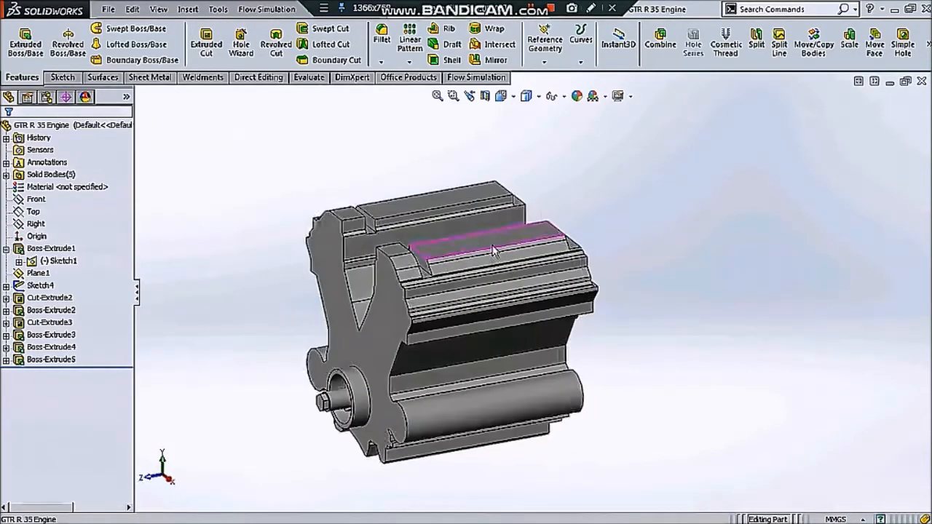
scroll(480, 244, up, 2)
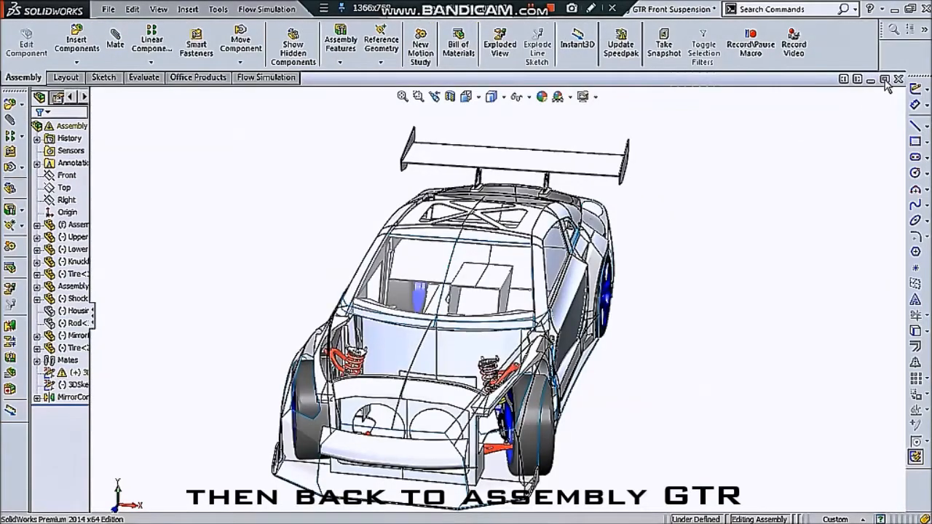
click(885, 81)
scroll(458, 258, up, 2)
middle_drag(459, 258, 347, 255)
scroll(347, 255, down, 2)
click(272, 163)
Step: Insert the GTR R 35 Engine part into the assembly, placing it above the front of the car
click(94, 65)
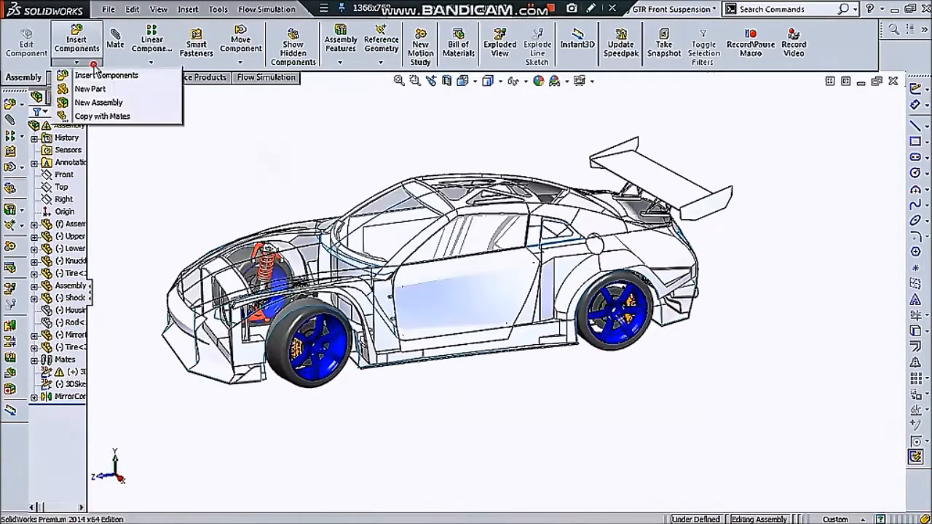
click(94, 76)
scroll(218, 280, down, 1)
scroll(215, 281, up, 3)
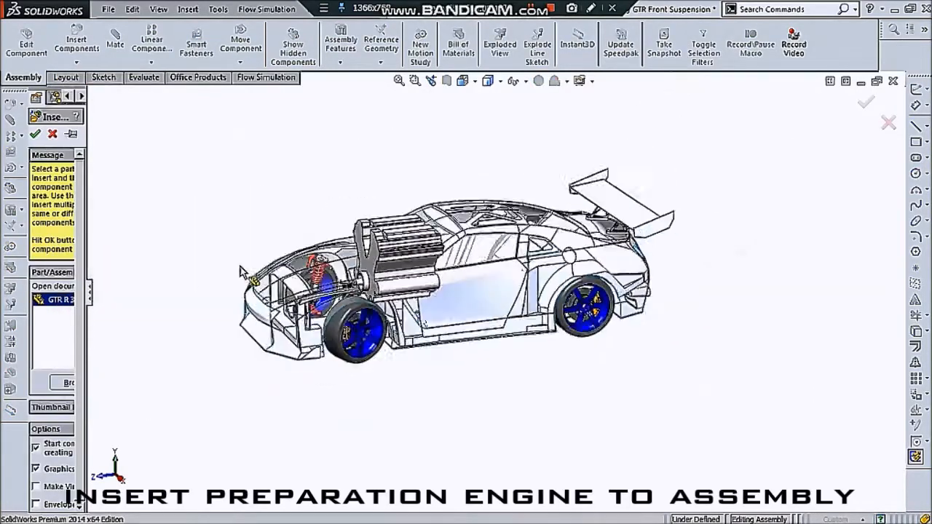
scroll(210, 276, down, 2)
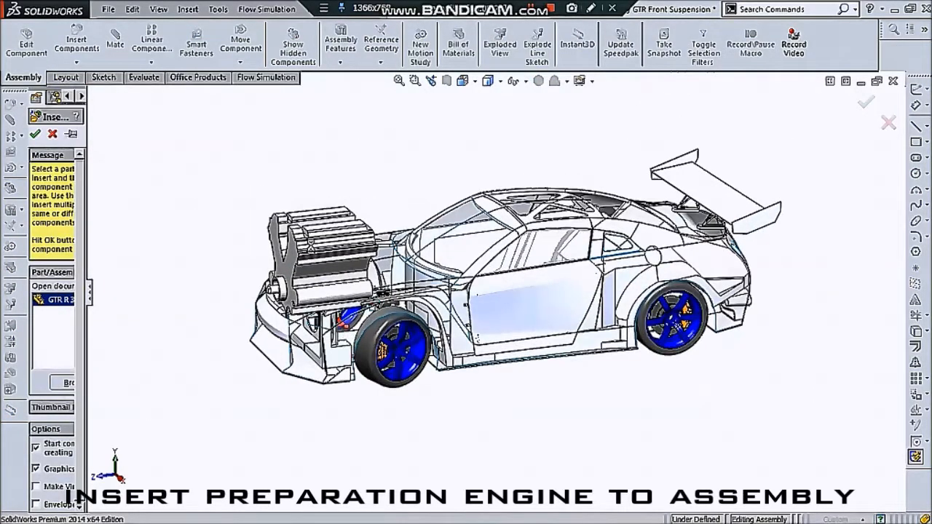
click(311, 246)
Step: Toggle the perspective setting of the assembly view
scroll(325, 267, up, 2)
scroll(370, 272, down, 3)
click(591, 85)
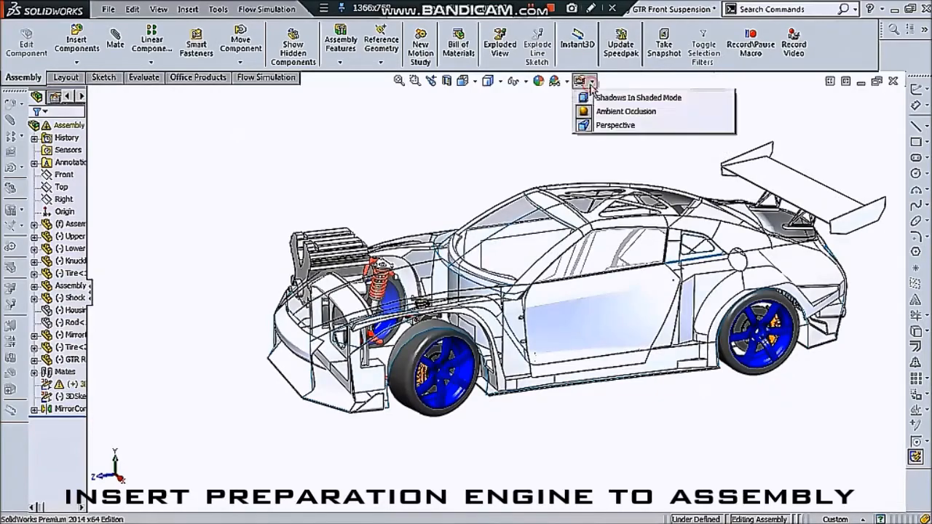
click(583, 126)
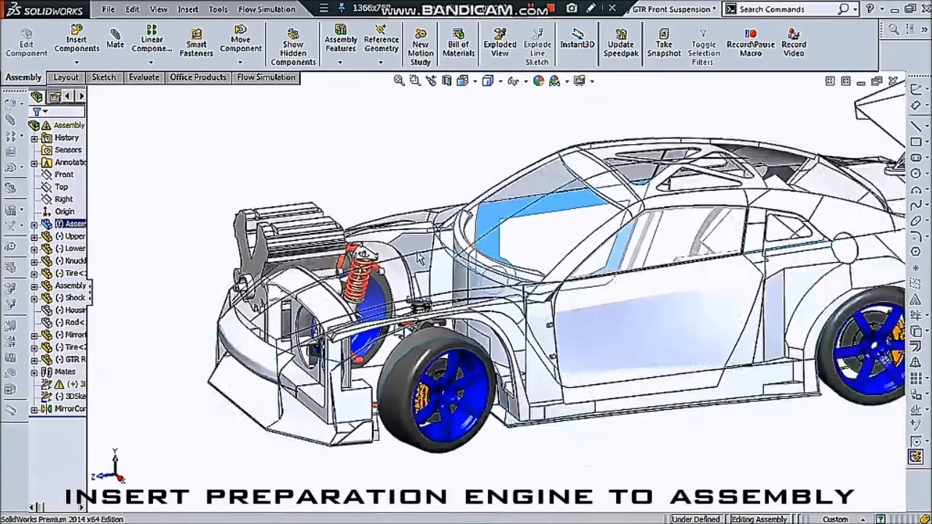
Step: Move the engine rearward and down into the engine bay between the front suspension units
scroll(444, 277, up, 2)
scroll(445, 277, down, 3)
scroll(445, 278, down, 1)
drag(350, 326, 510, 364)
scroll(489, 350, up, 3)
mouse_move(466, 331)
middle_down()
mouse_move(504, 340)
mouse_move(533, 372)
mouse_move(434, 333)
mouse_move(471, 342)
middle_up()
scroll(533, 372, down, 3)
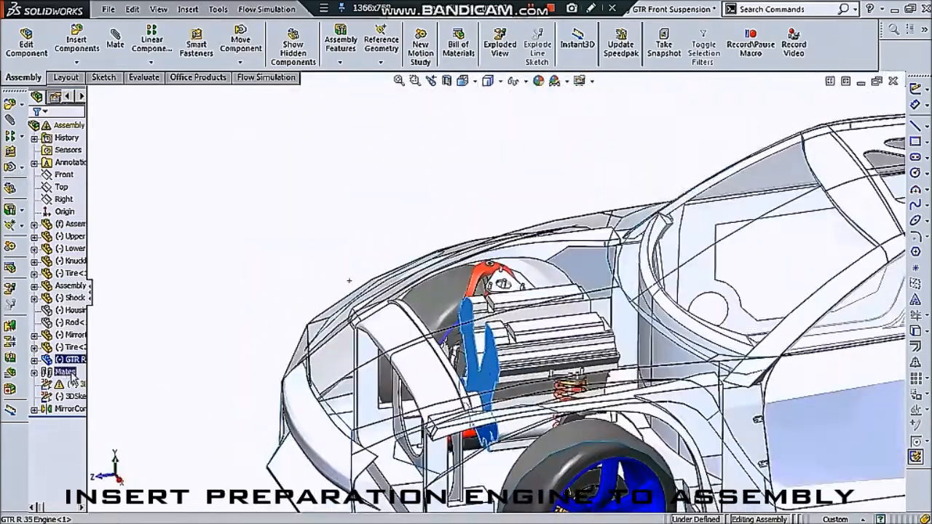
Step: Expand the engine component's features in a widened feature tree and locate its Right plane from the front of the car
click(34, 361)
click(48, 372)
drag(87, 346, 189, 349)
scroll(307, 342, up, 2)
click(95, 372)
middle_drag(435, 328, 529, 331)
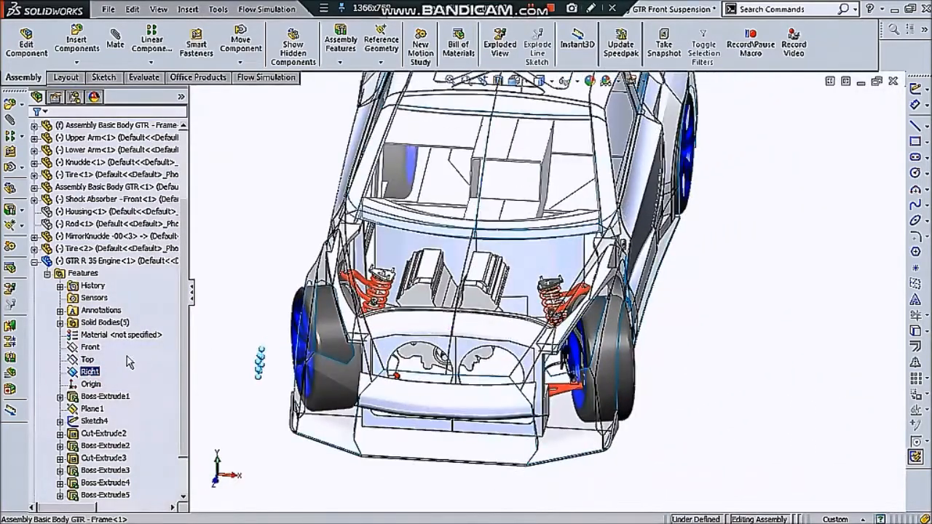
Step: Add a coincident mate between the engine's Plane1 and the Right plane of the Assembly Basic Body GTR - Frame component
click(92, 408)
click(116, 43)
scroll(591, 286, up, 3)
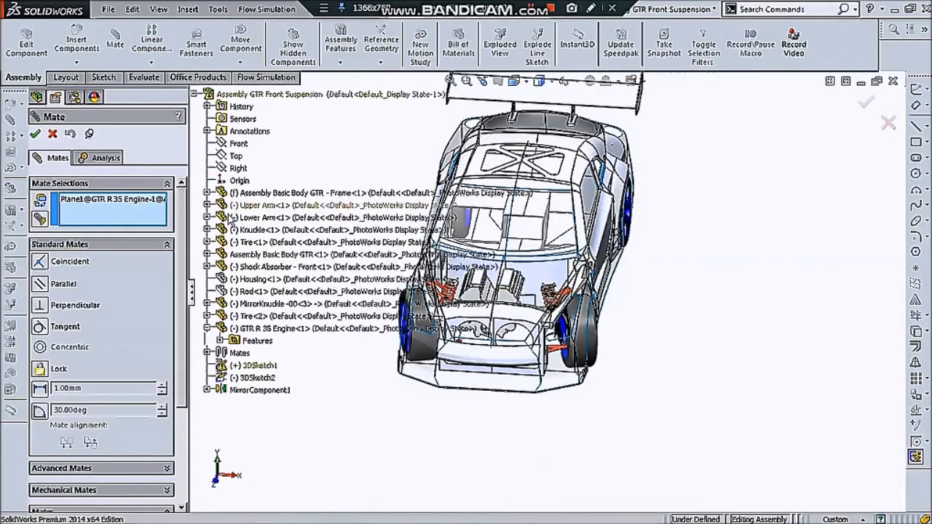
click(209, 193)
click(231, 266)
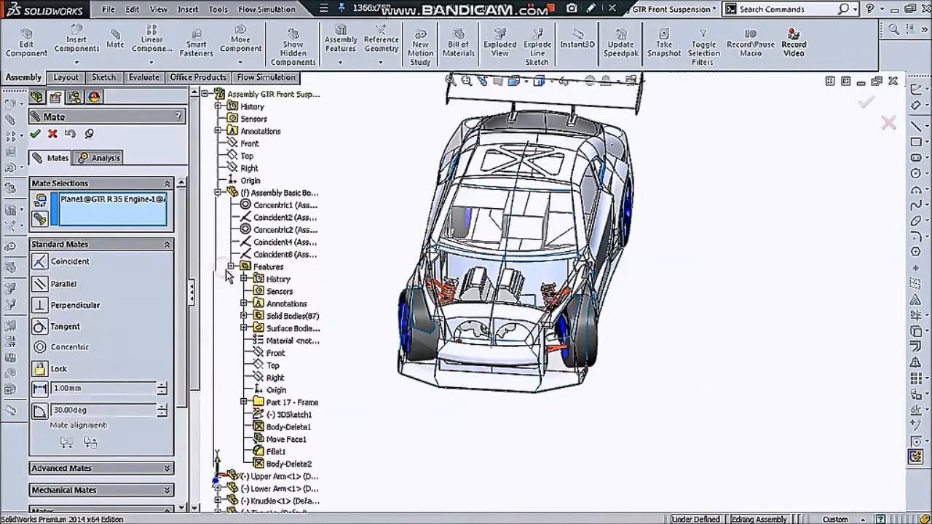
scroll(275, 371, up, 3)
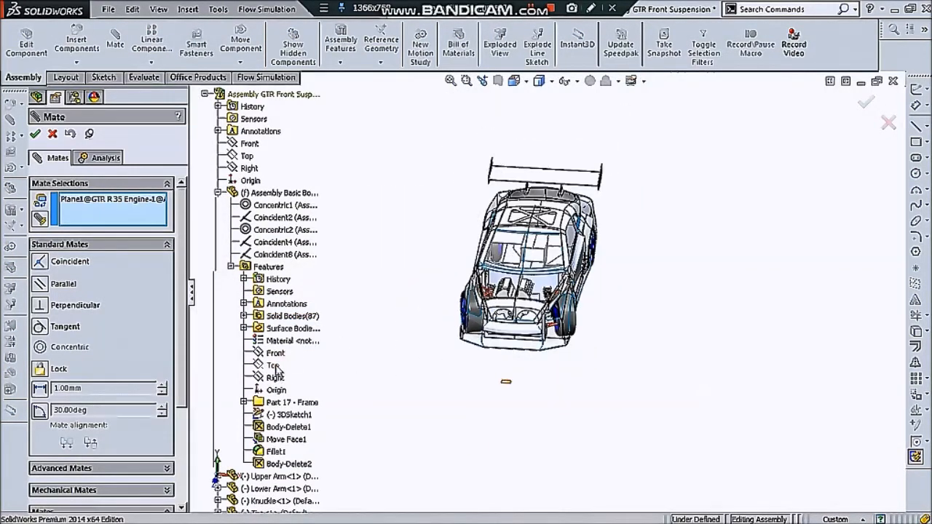
click(274, 380)
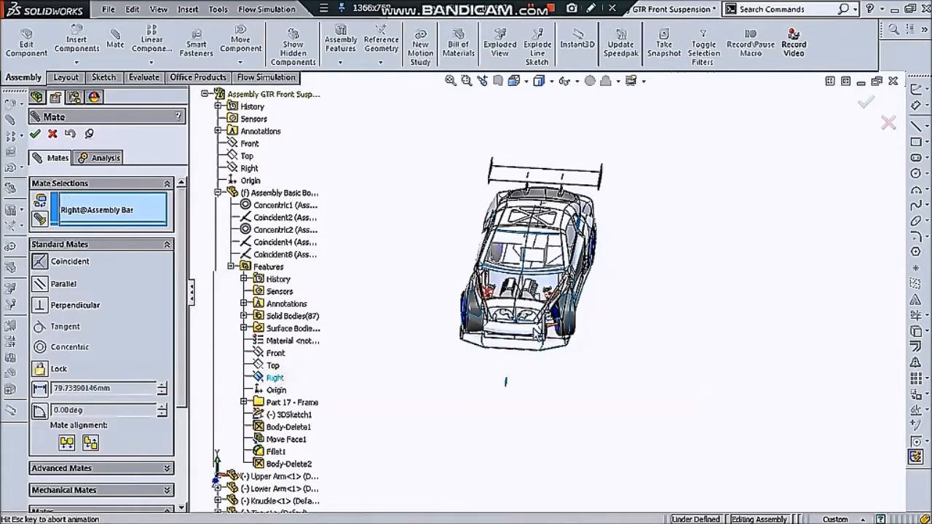
scroll(528, 297, down, 2)
click(690, 325)
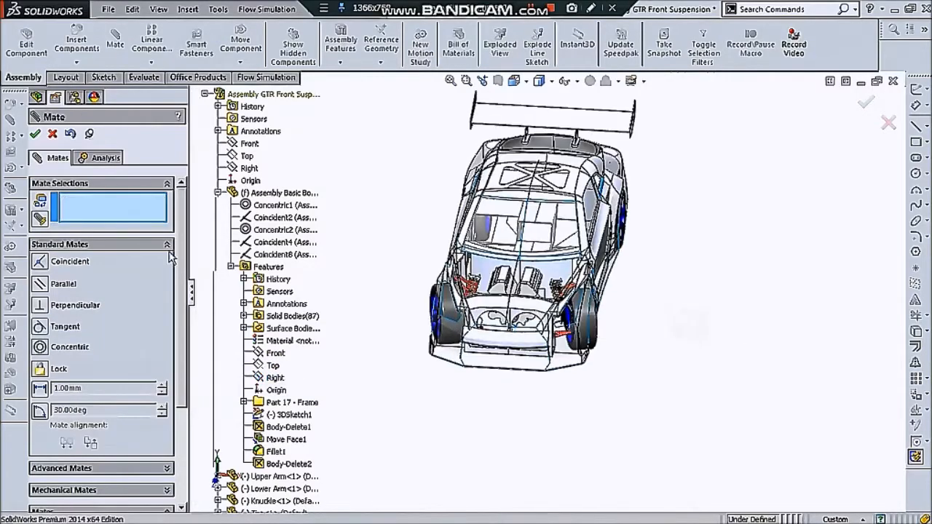
click(35, 133)
Step: Show the car in the Right side view as a see-through line display, framed on the engine bay
key(ctrl+4)
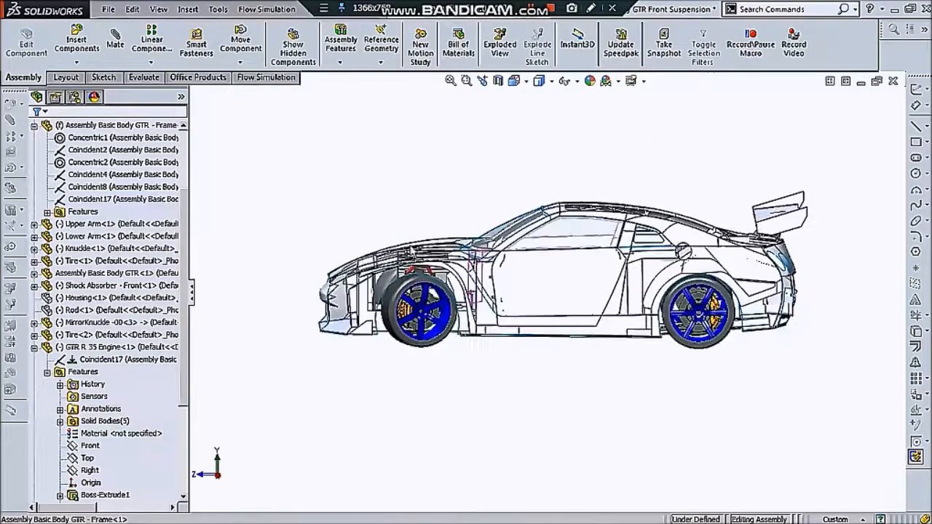
scroll(403, 244, down, 3)
scroll(67, 188, up, 3)
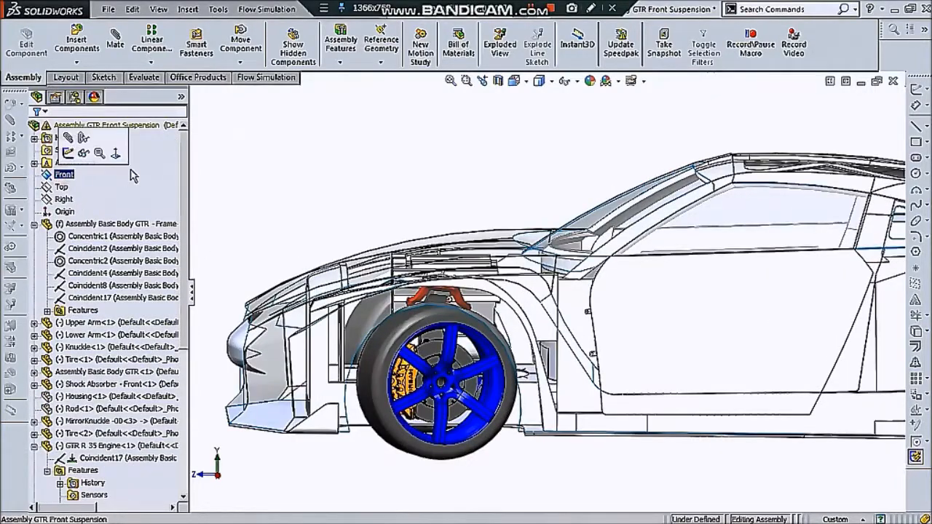
click(116, 153)
click(91, 198)
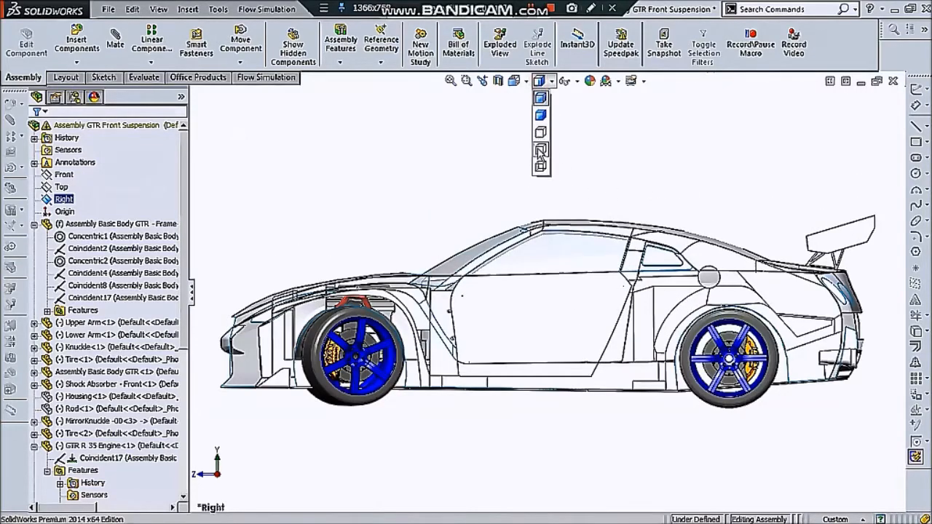
click(539, 148)
scroll(368, 325, down, 5)
scroll(302, 284, down, 2)
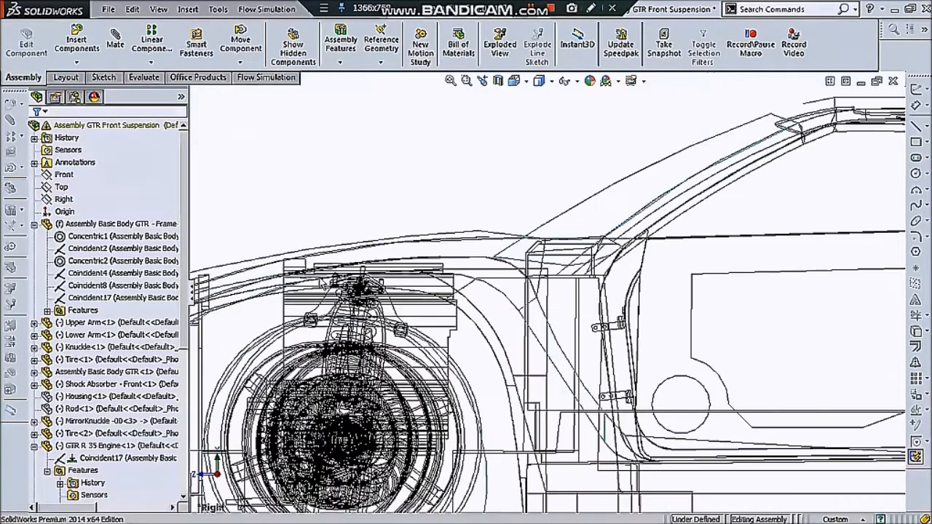
Step: Slide the engine slightly rearward in the engine bay in the side view
click(284, 310)
drag(283, 304, 313, 304)
scroll(355, 204, up, 3)
scroll(397, 300, down, 3)
Step: Return the car to shaded display with edges in an angled front view and save the assembly
middle_drag(400, 306, 426, 309)
click(541, 99)
mouse_move(557, 211)
middle_down()
mouse_move(531, 218)
mouse_move(535, 251)
mouse_move(509, 252)
mouse_move(536, 235)
mouse_move(564, 273)
mouse_move(530, 239)
middle_up()
scroll(543, 269, up, 5)
scroll(530, 239, down, 1)
scroll(563, 232, down, 2)
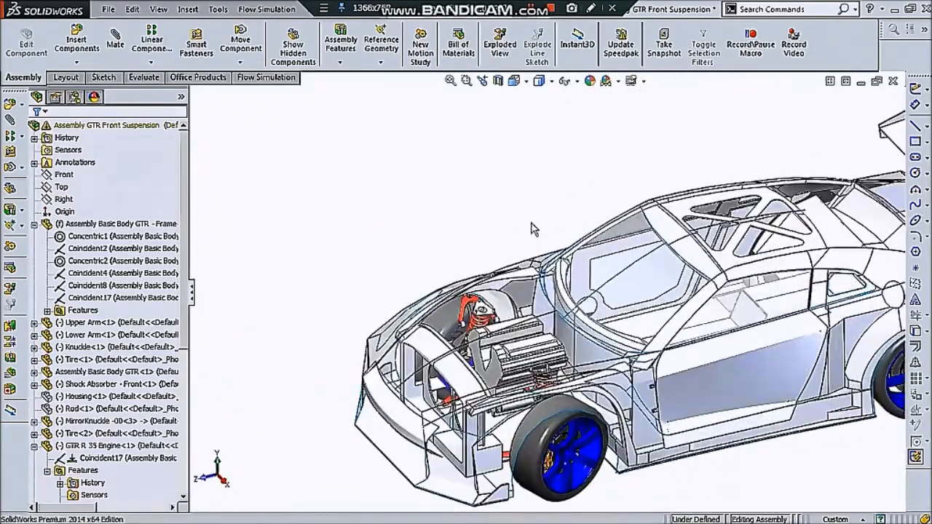
scroll(532, 224, up, 2)
key(ctrl+s)
click(524, 229)
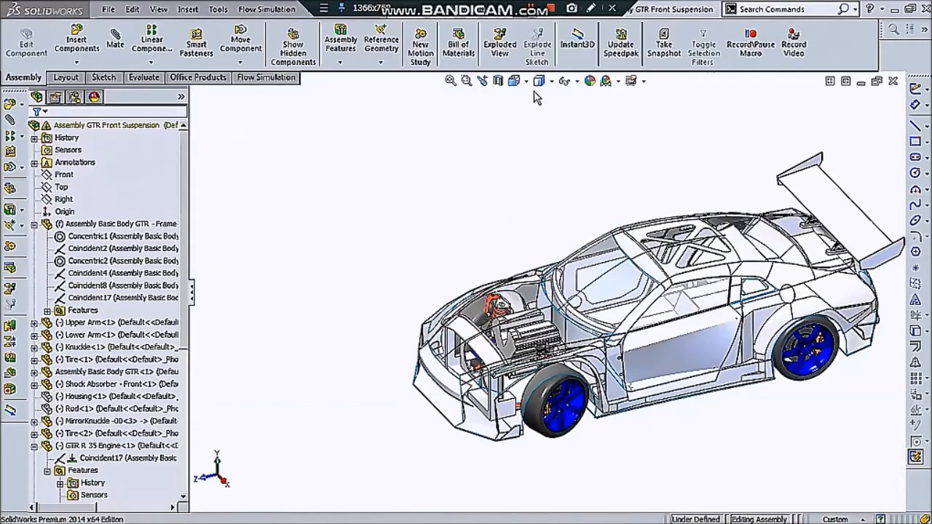
Step: Switch to Photo Gallery and examine the Nissan VR38DETT engine reference photo beside the assembly
click(909, 8)
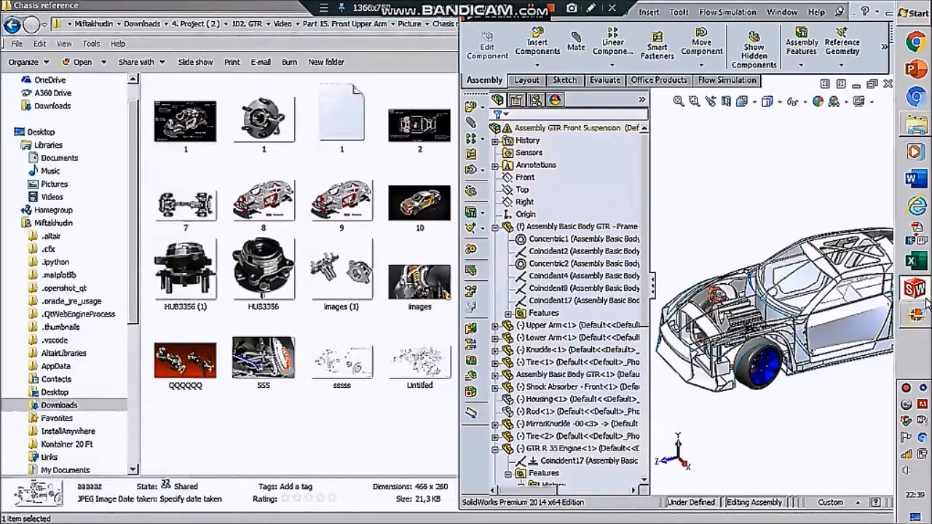
click(915, 318)
click(911, 5)
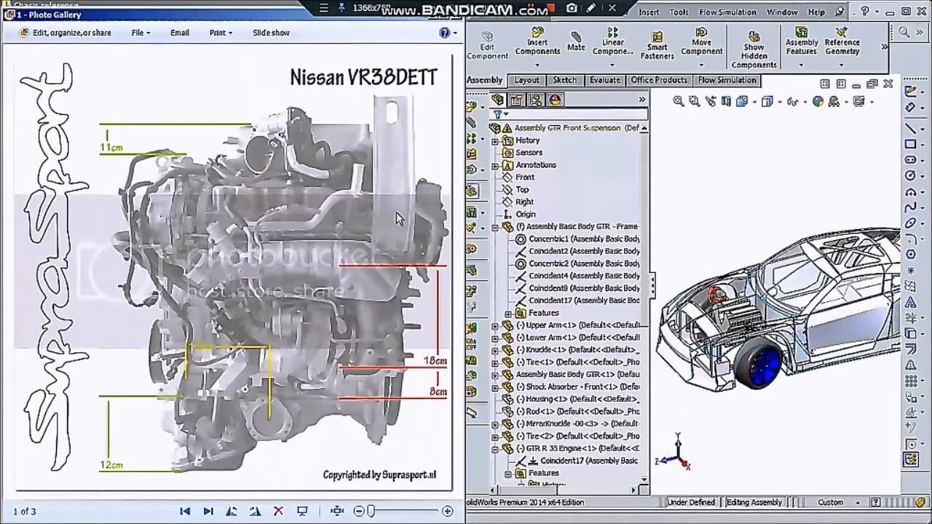
scroll(113, 385, down, 4)
scroll(113, 384, down, 2)
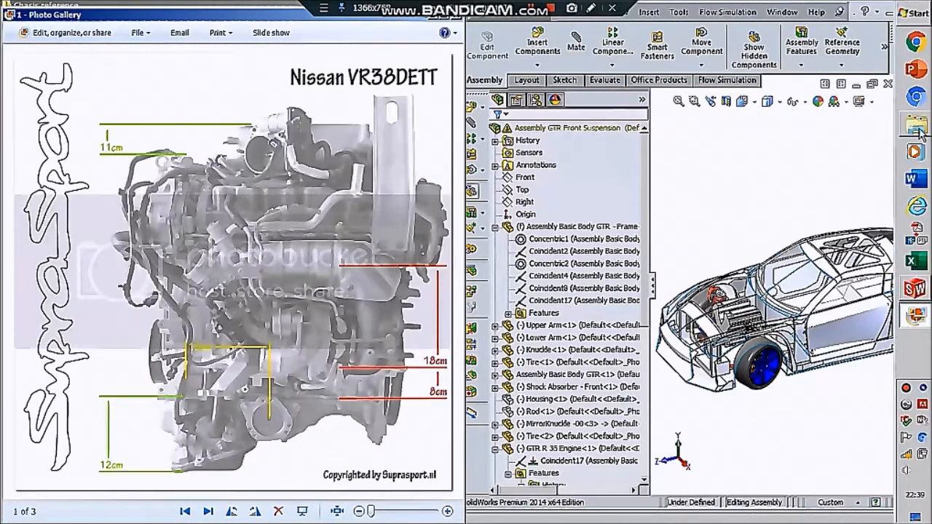
Step: Switch to the file explorer, browse to the Reference folder inside Part 19. GTR Engine, and open a reference image
click(914, 179)
click(419, 198)
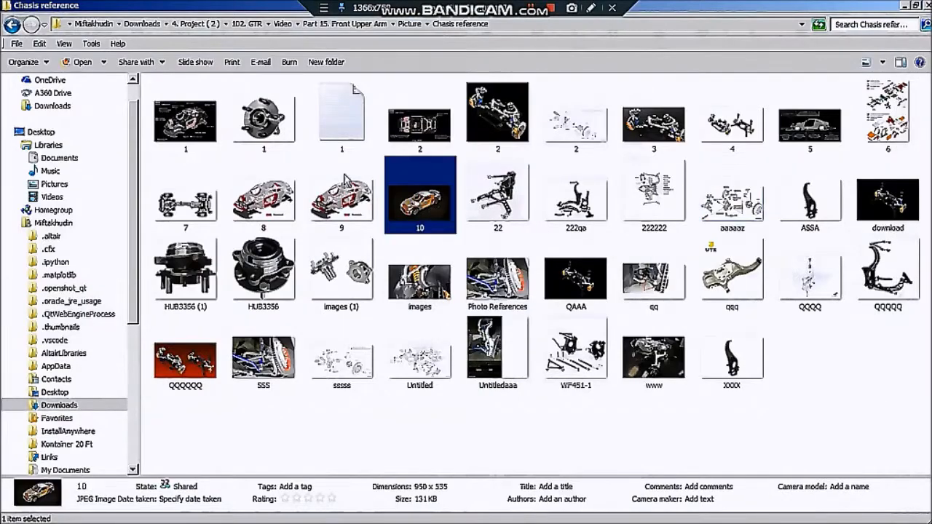
click(290, 26)
double_click(786, 211)
click(171, 136)
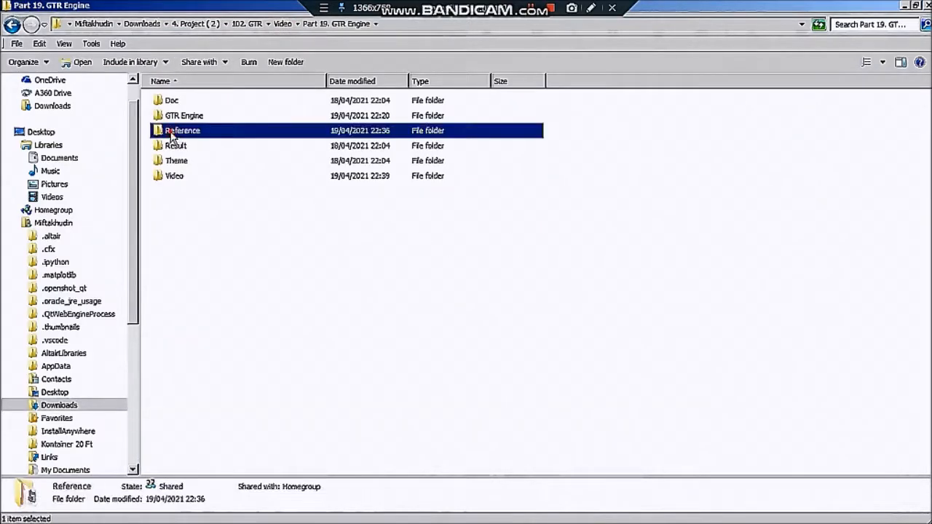
double_click(171, 136)
double_click(474, 133)
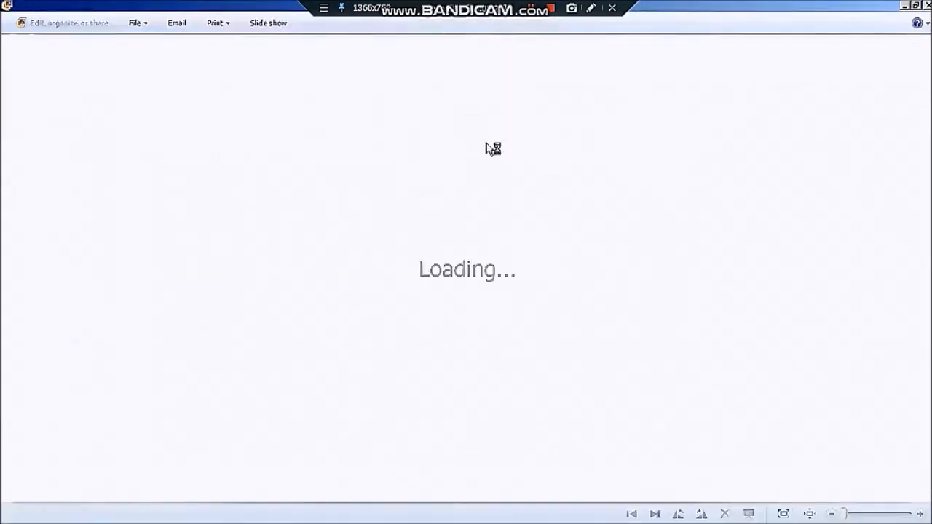
Step: Arrange the side-view GTR reference photo beside the assembly and orient the assembly normal to its Right plane
click(915, 5)
mouse_move(916, 289)
click(818, 282)
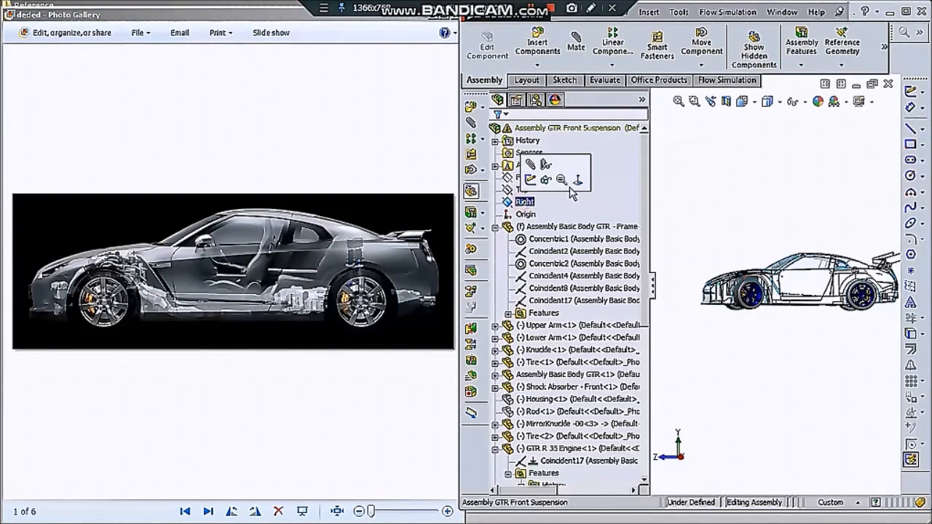
click(578, 180)
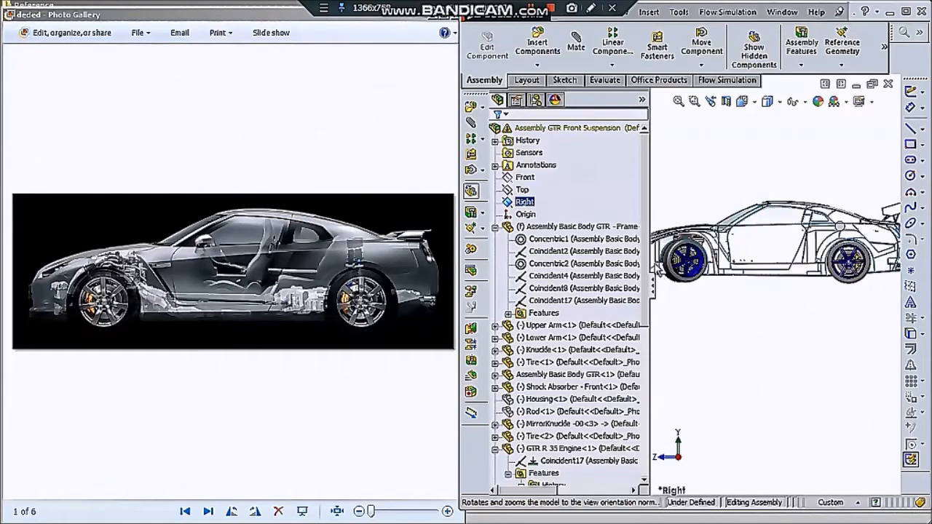
Step: Compare the engine's position around the front wheel in the assembly with the see-through side-view reference photo
click(646, 262)
scroll(656, 240, down, 6)
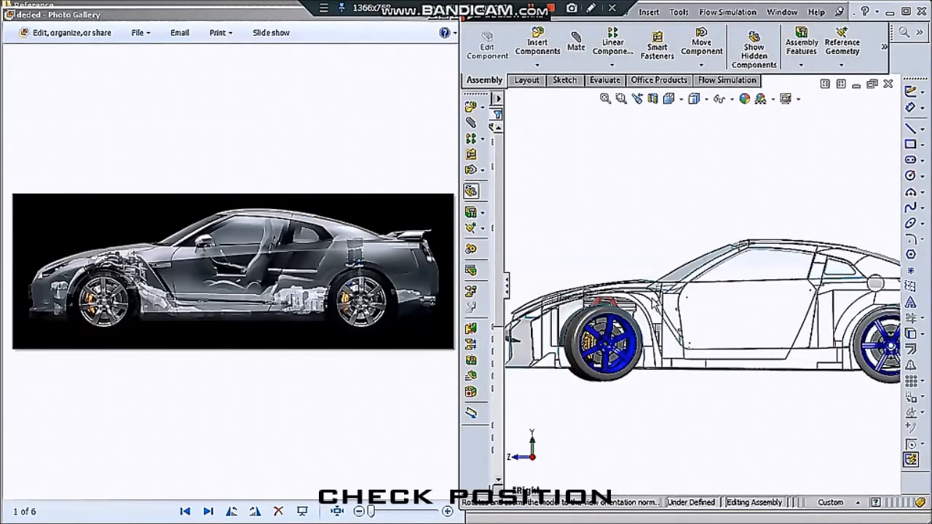
scroll(551, 363, up, 1)
scroll(555, 380, down, 2)
click(48, 252)
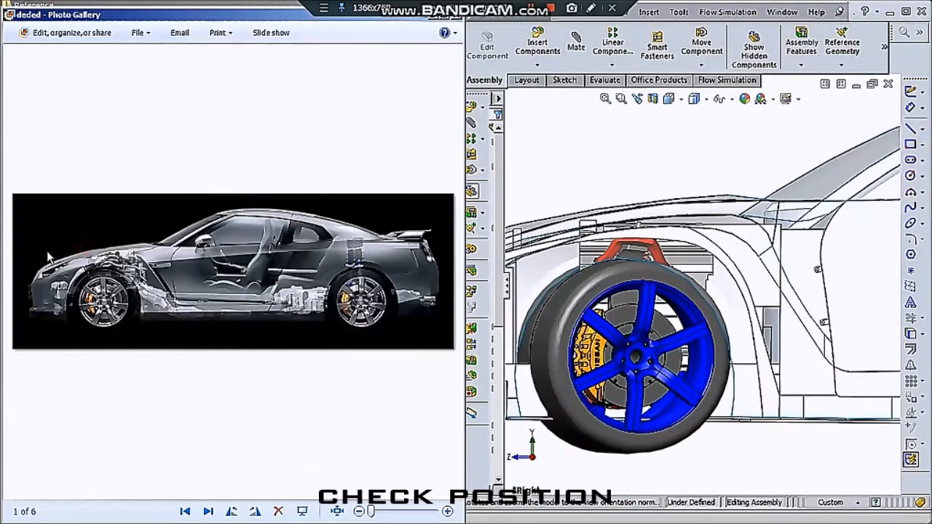
scroll(47, 253, up, 4)
scroll(46, 252, up, 1)
scroll(393, 274, up, 1)
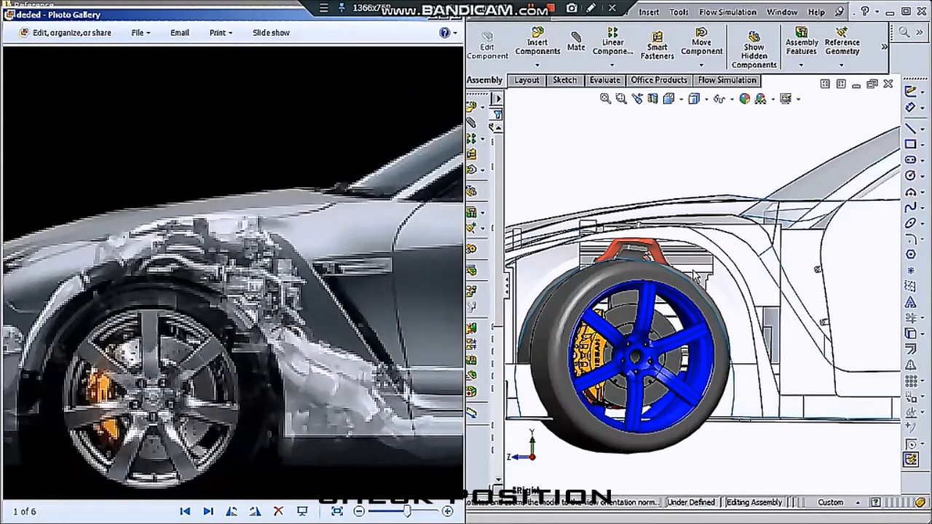
click(609, 183)
scroll(609, 183, up, 1)
scroll(609, 186, down, 2)
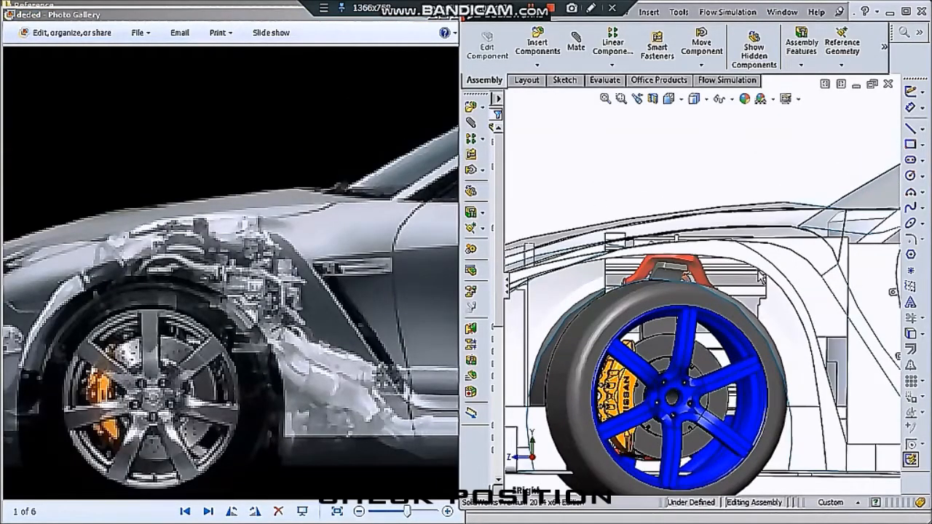
Step: Slide the engine slightly rearward in the engine bay in the side view and maximize the assembly window
drag(756, 278, 747, 296)
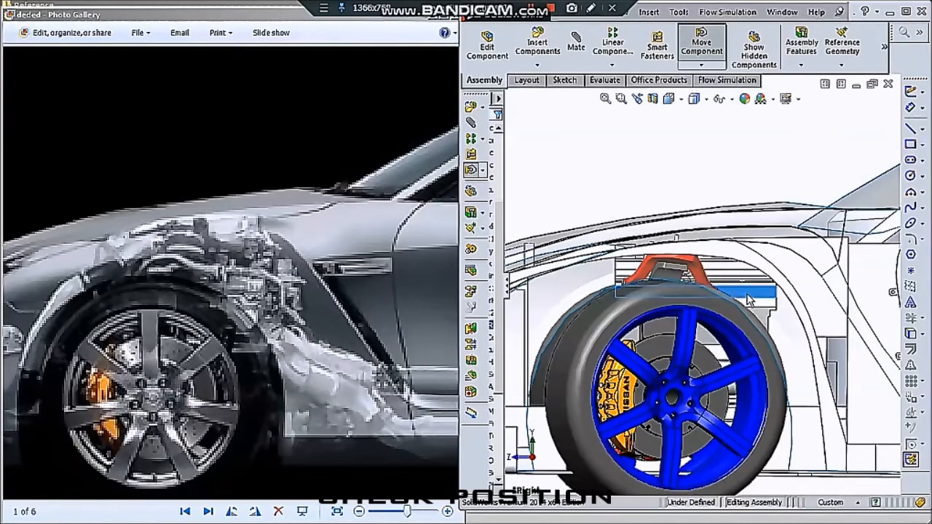
scroll(679, 194, up, 2)
click(678, 194)
scroll(678, 196, up, 2)
scroll(677, 287, down, 4)
middle_drag(678, 291, 732, 248)
click(906, 13)
middle_drag(521, 243, 460, 162)
Step: Show the sketches and check the engine against the blueprint in wireframe from the side and front views
click(495, 83)
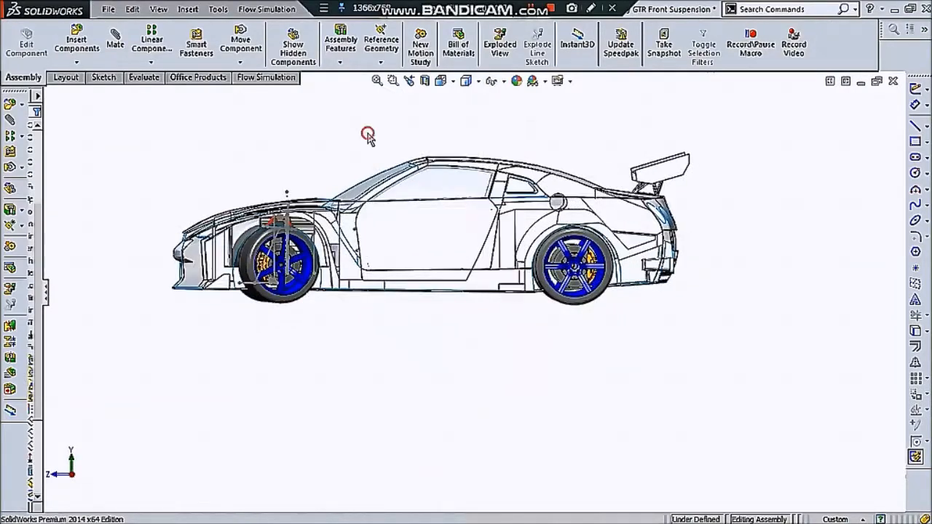
scroll(331, 192, up, 1)
scroll(222, 221, down, 4)
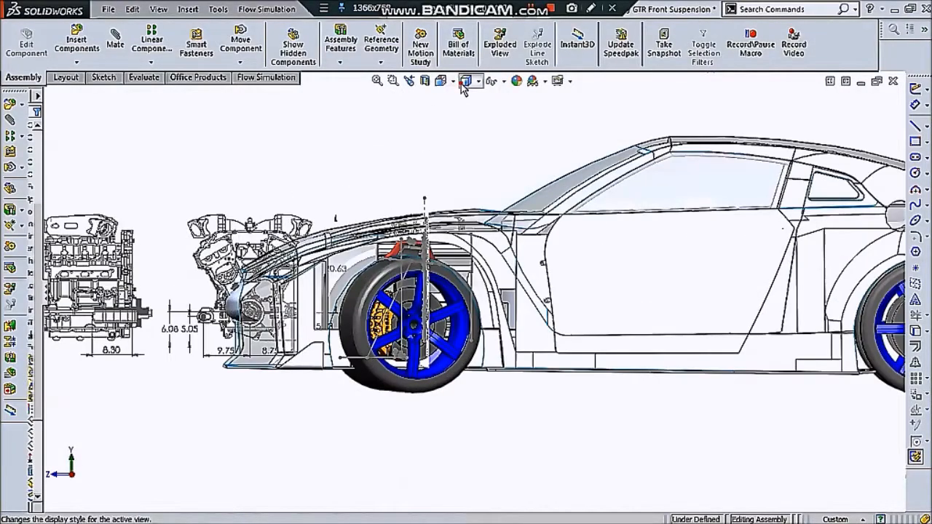
click(467, 166)
scroll(430, 182, up, 1)
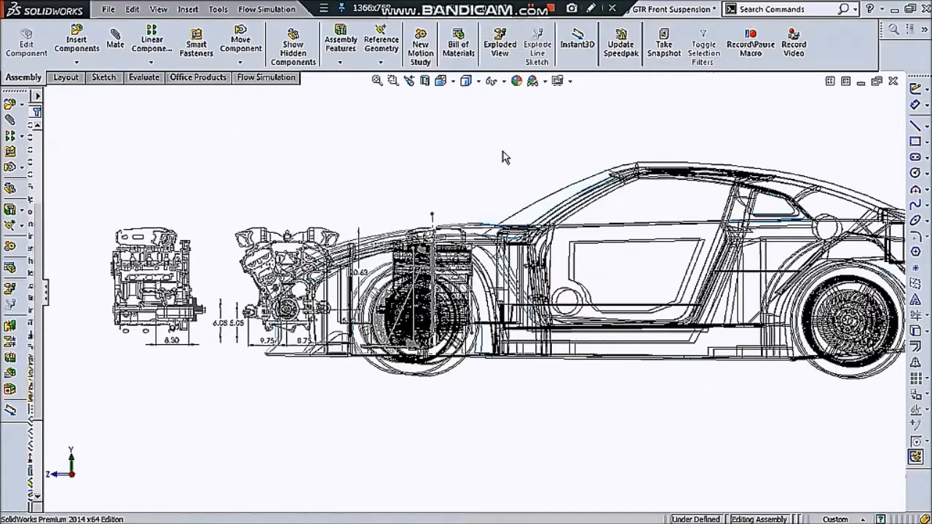
key(ctrl+1)
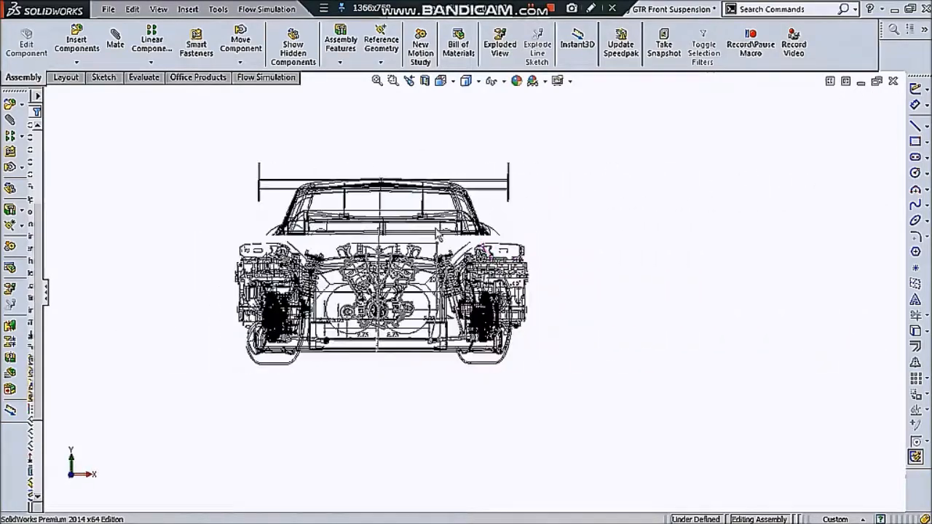
scroll(408, 196, down, 2)
Step: Restore shaded display with edges, hide the sketches, and inspect the engine's fit beside the front suspension from several angles
click(467, 100)
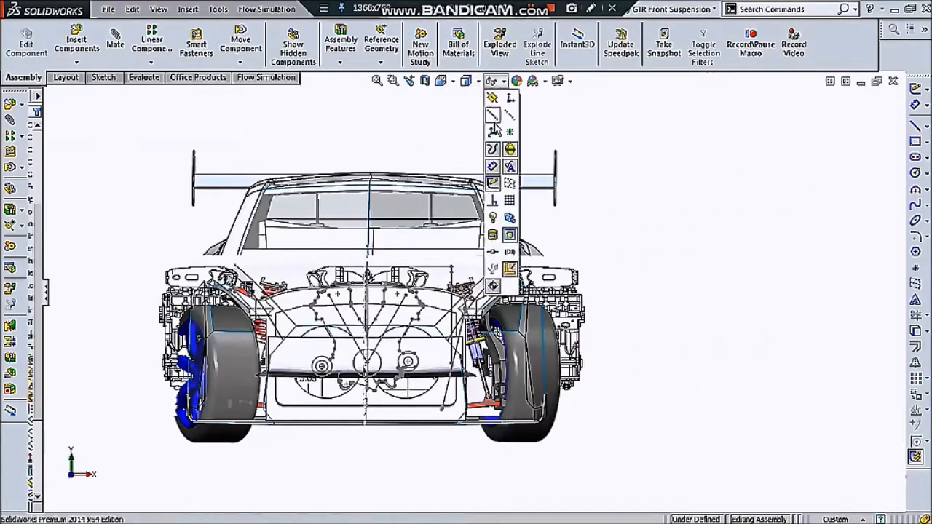
scroll(613, 303, up, 2)
scroll(532, 332, down, 2)
mouse_move(532, 332)
middle_down()
mouse_move(492, 334)
mouse_move(535, 340)
middle_up()
scroll(536, 322, down, 4)
mouse_move(552, 352)
mouse_down()
mouse_move(556, 362)
mouse_move(557, 349)
mouse_up()
scroll(557, 350, up, 3)
middle_drag(557, 349, 471, 266)
scroll(470, 263, down, 2)
scroll(469, 265, down, 2)
drag(462, 252, 464, 252)
scroll(465, 252, up, 1)
middle_drag(464, 252, 670, 240)
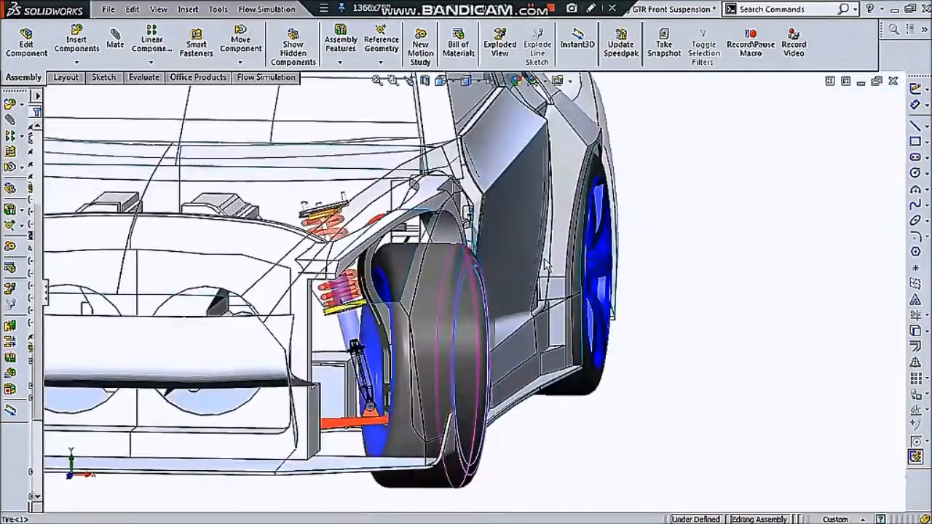
scroll(668, 235, up, 1)
scroll(349, 251, up, 2)
middle_drag(240, 251, 366, 306)
scroll(254, 272, up, 2)
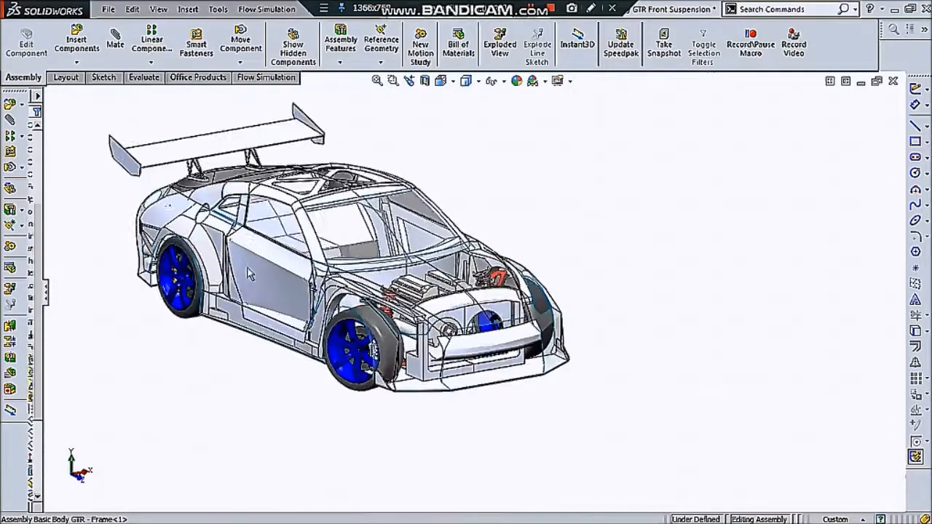
scroll(254, 273, down, 1)
scroll(522, 267, down, 4)
Step: Open the GTR R 35 Engine part from the assembly and view it normal to the Right plane
click(497, 285)
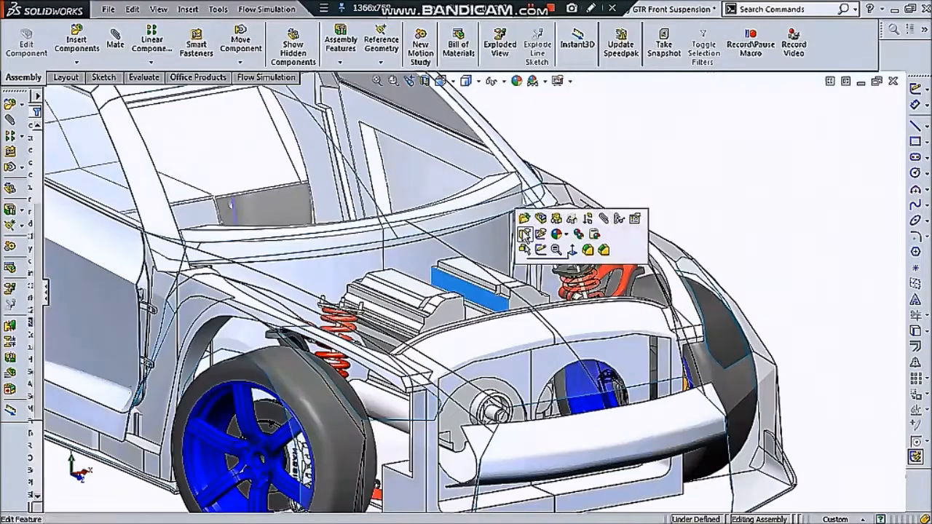
click(524, 221)
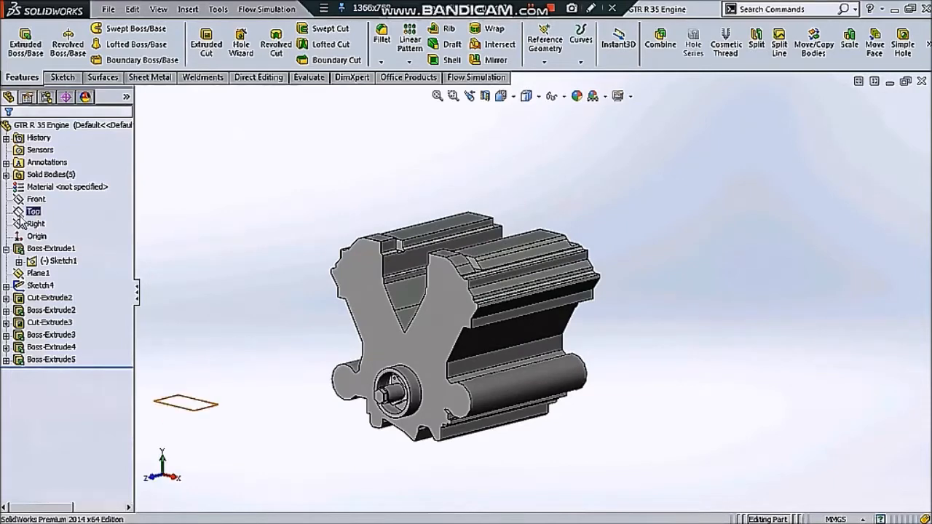
click(86, 206)
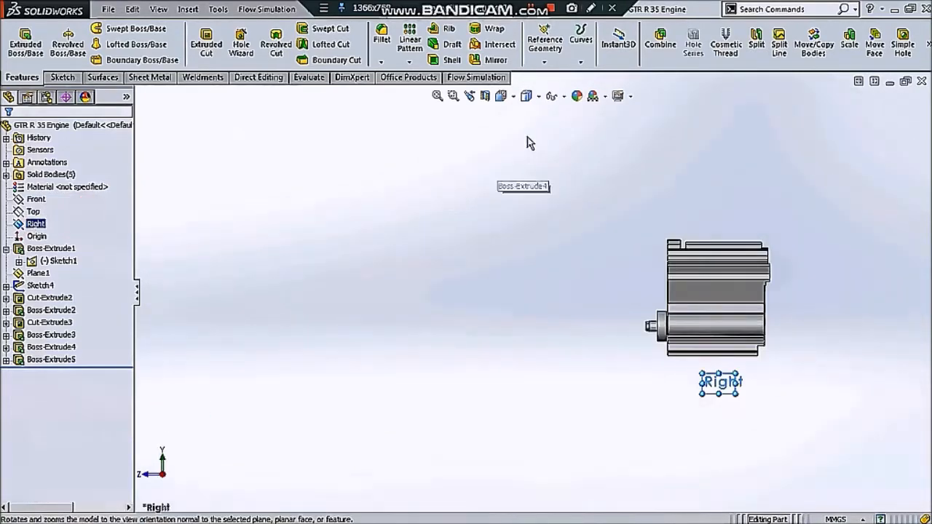
Step: Show the engine part's sketches and switch to wireframe to compare the body with the side-view blueprint
click(564, 96)
click(566, 184)
click(397, 209)
scroll(701, 276, down, 3)
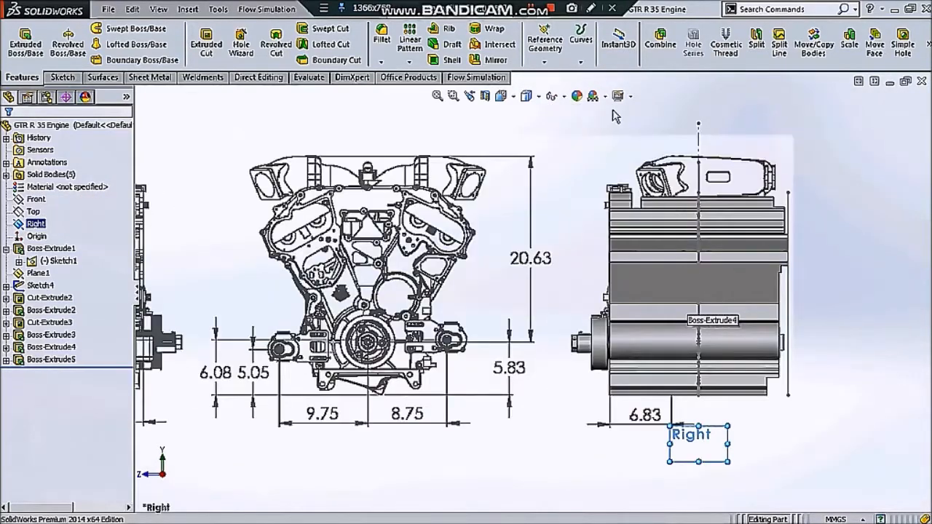
click(527, 182)
click(595, 125)
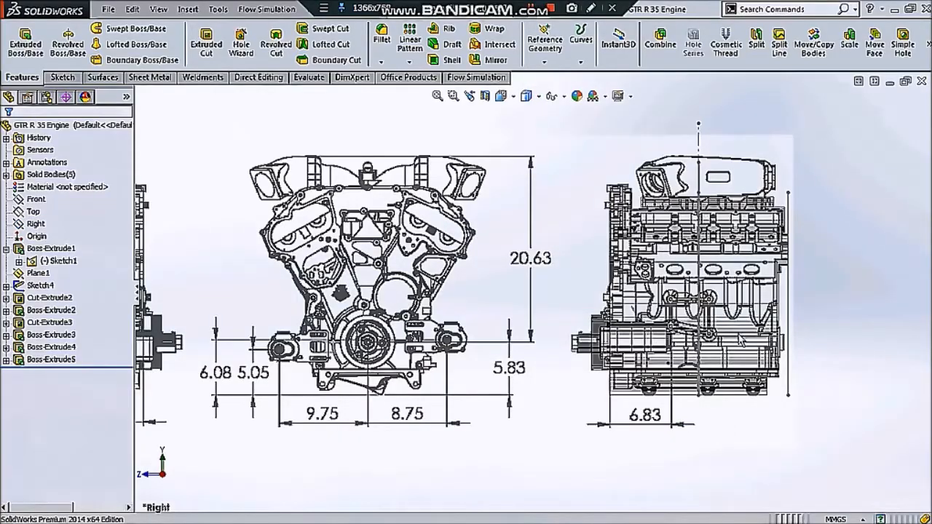
scroll(740, 340, down, 1)
scroll(728, 331, up, 2)
Step: Turn the engine part to an angled view, restore its shaded display, and return to the car assembly
middle_drag(638, 283, 499, 262)
scroll(505, 187, up, 3)
click(529, 96)
middle_drag(468, 138, 524, 153)
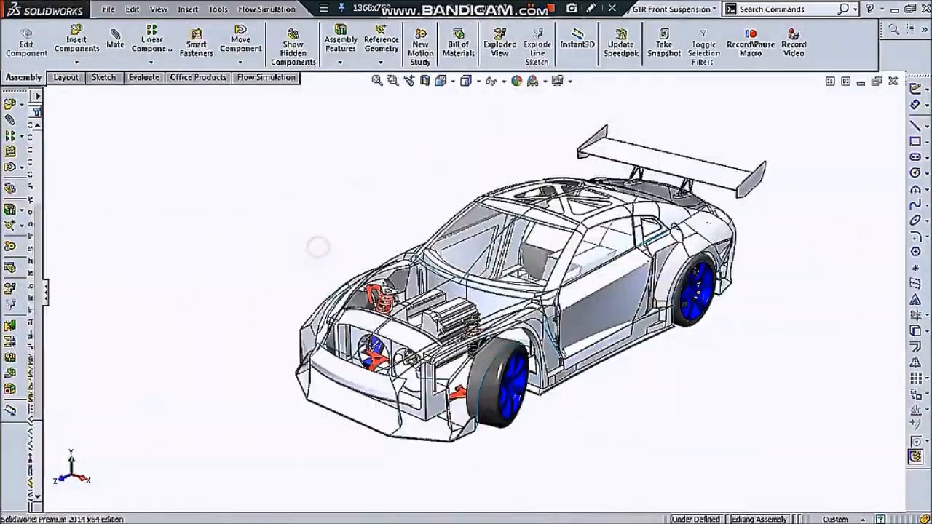
Step: Apply a dark gray color to the engine's solid body in the assembly at part document level
scroll(441, 315, down, 4)
click(419, 339)
click(497, 271)
click(519, 336)
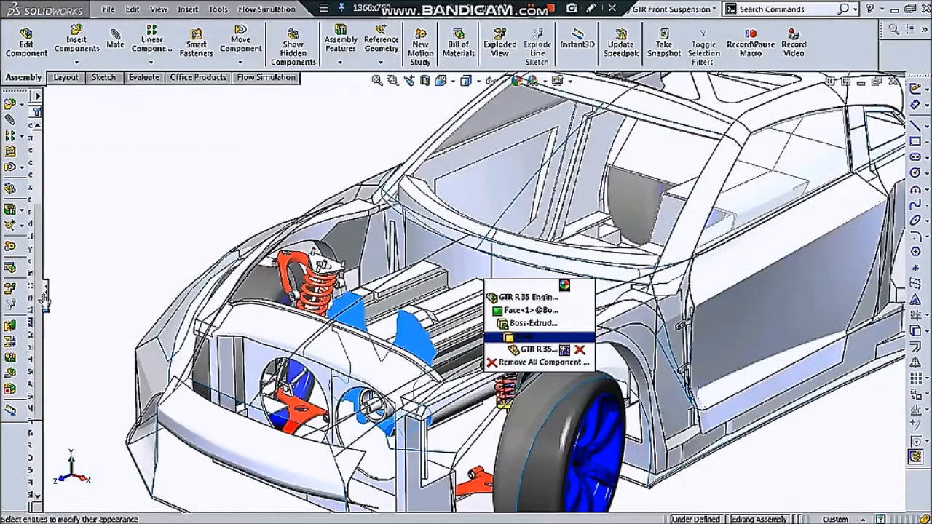
drag(152, 265, 201, 266)
click(172, 463)
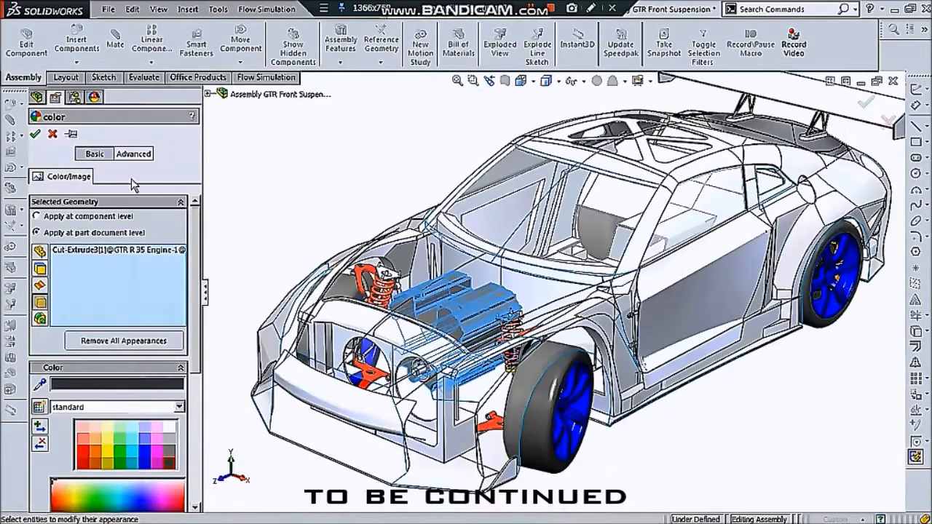
click(35, 134)
Step: Narrow the feature tree, turn the car to an angled front view, and rebuild and save the assembly
scroll(550, 255, up, 1)
middle_drag(547, 266, 466, 244)
scroll(424, 262, down, 2)
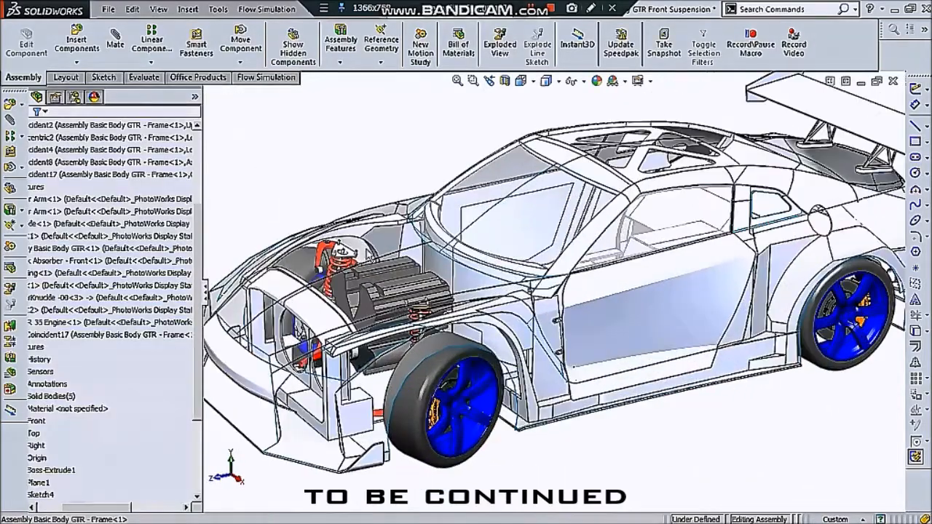
drag(203, 265, 129, 264)
scroll(496, 157, up, 3)
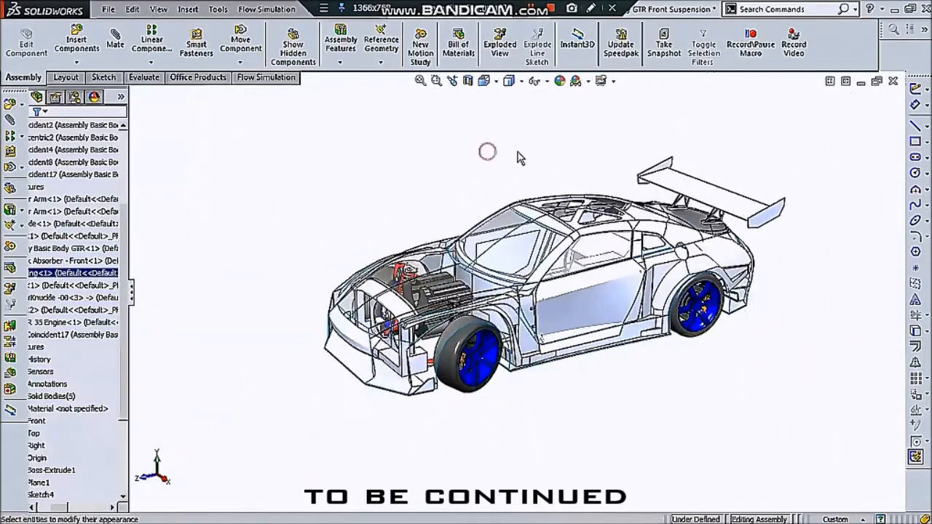
middle_drag(568, 155, 623, 158)
key(ctrl+s)
click(279, 205)
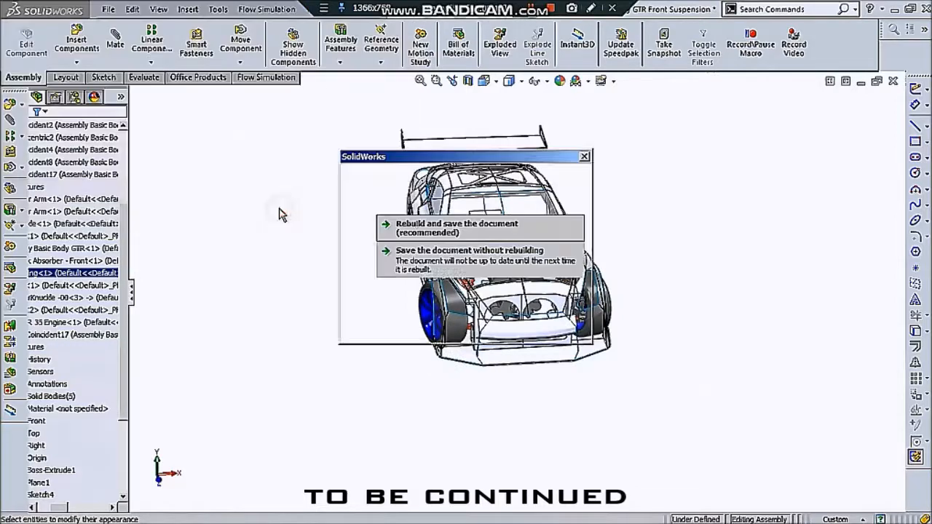
click(422, 227)
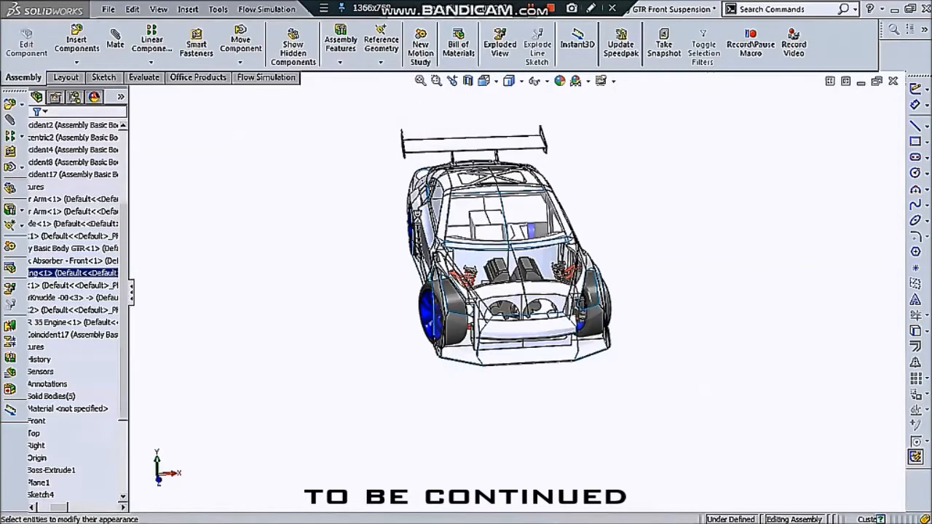